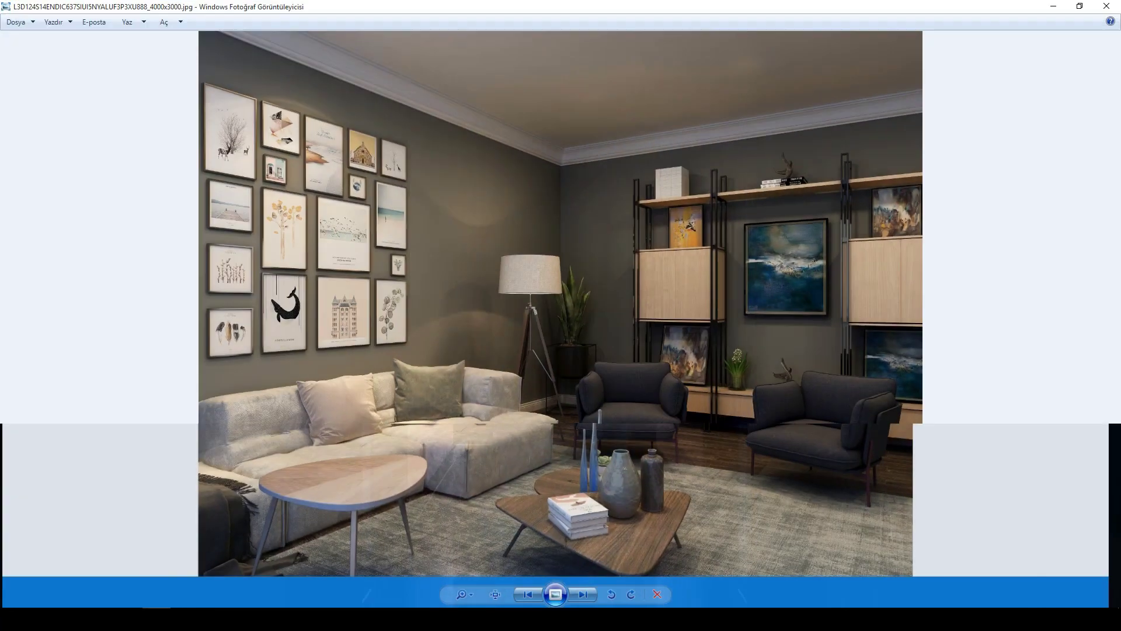
Step: Step through the living-room renders and return to the glass-door and gallery-wall view
key(Right)
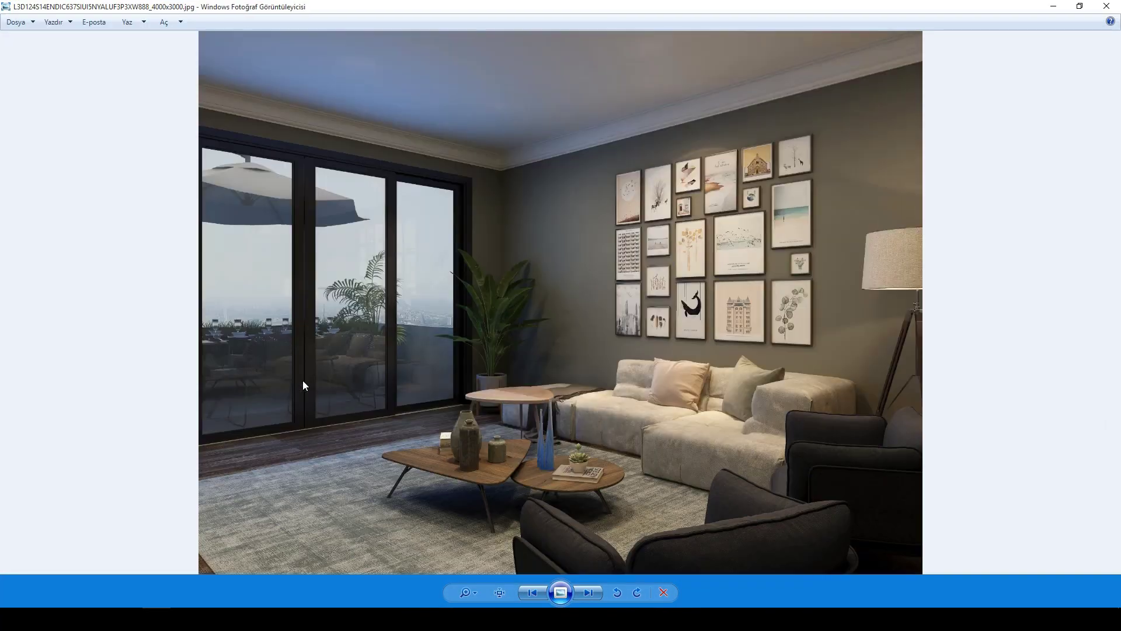
key(Right)
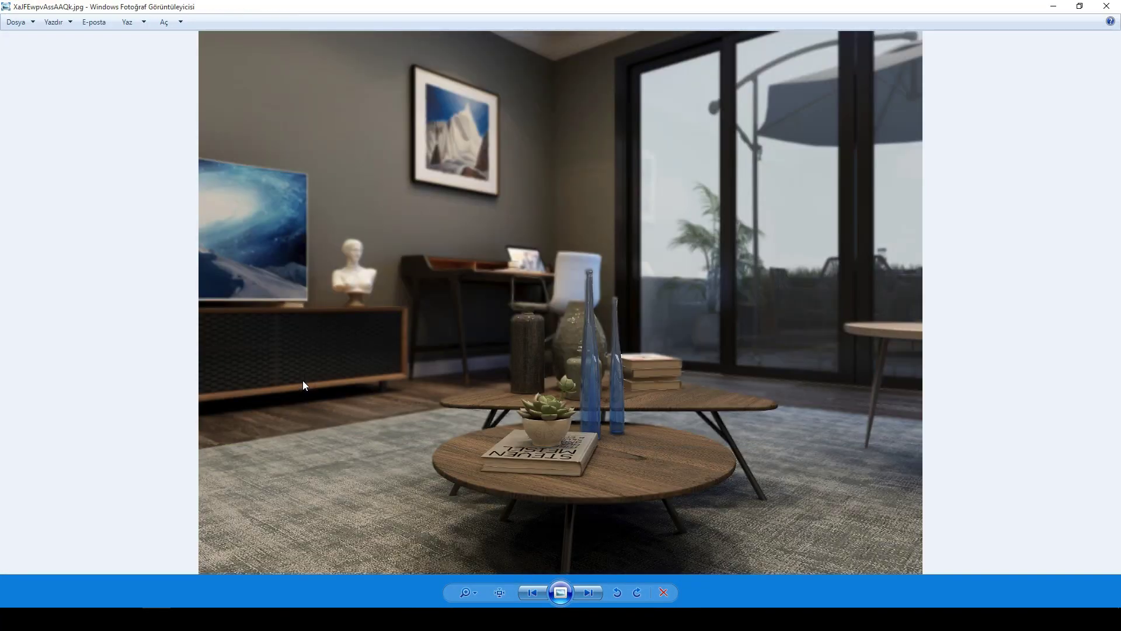
key(Right)
key(Right)
key(Right)
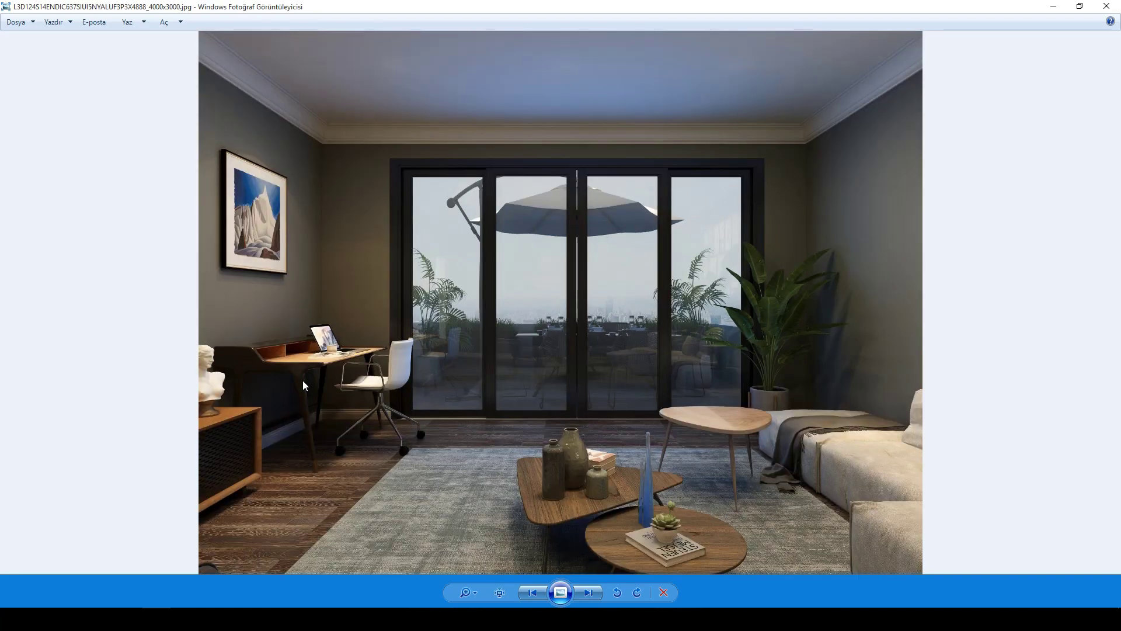
key(Right)
key(Right)
key(Left)
Step: Zoom in and out on the gallery-wall render
scroll(400, 438, up, 3)
scroll(399, 438, up, 2)
scroll(547, 356, down, 5)
scroll(550, 372, up, 6)
scroll(551, 372, down, 6)
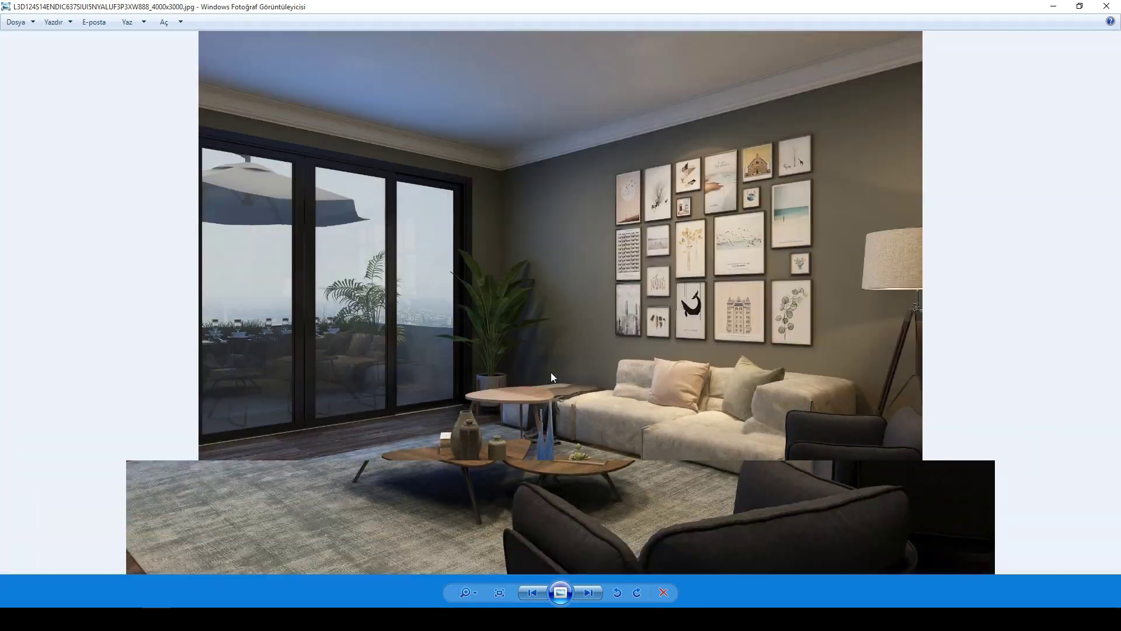
scroll(551, 377, up, 2)
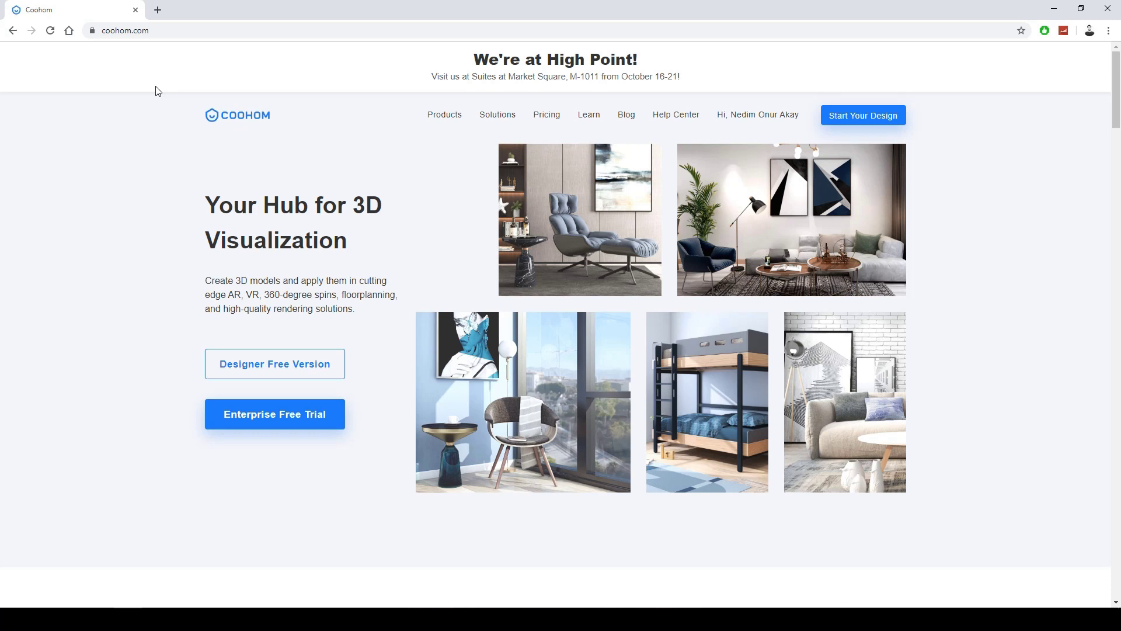
Step: Scroll through the Pricing page's plans table, then launch Start Your Design
click(537, 120)
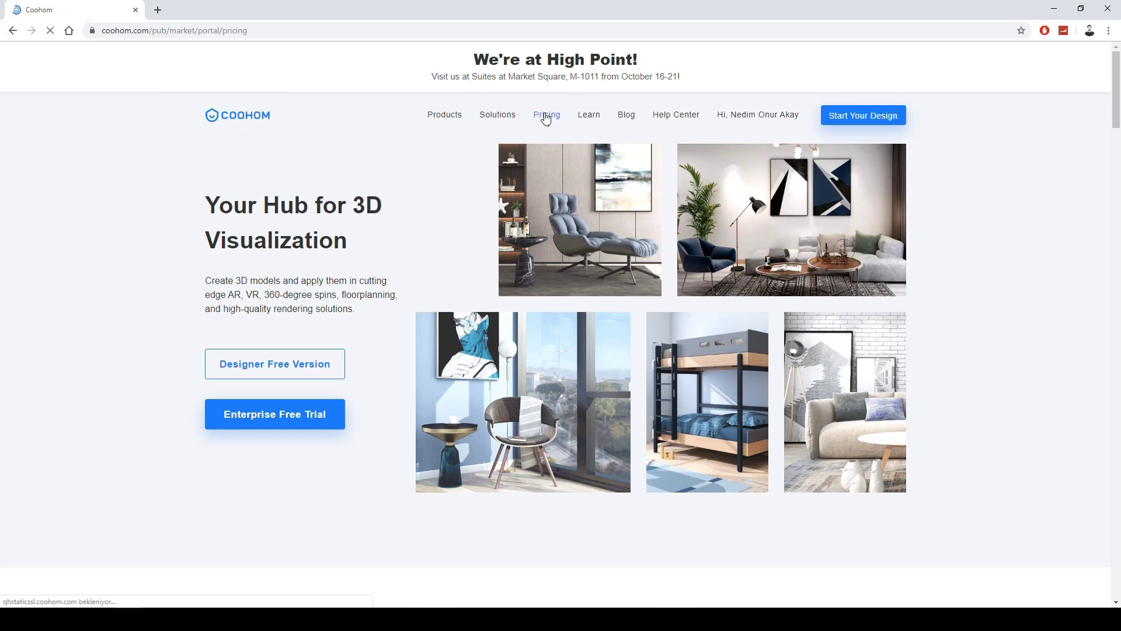
scroll(549, 143, down, 5)
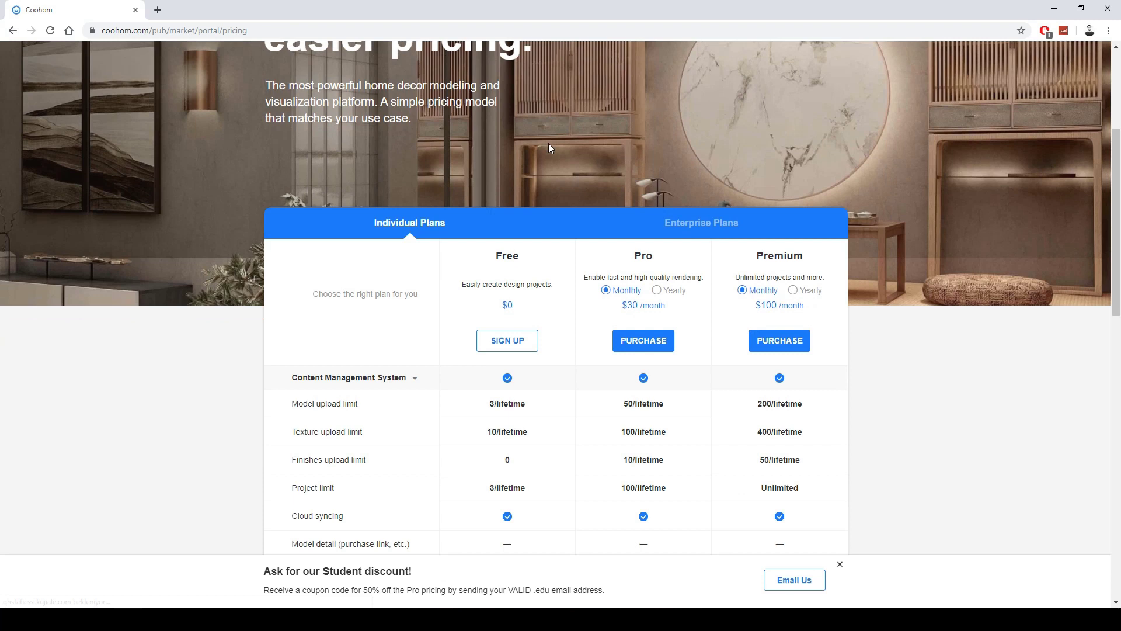
scroll(635, 323, down, 2)
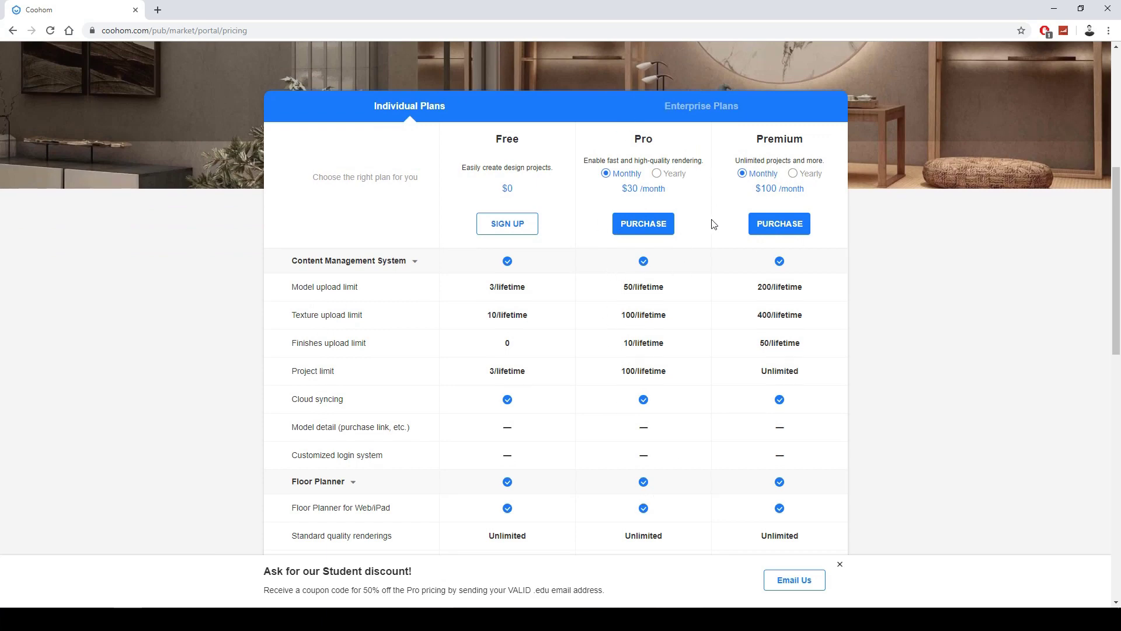
scroll(694, 234, up, 3)
scroll(684, 245, down, 6)
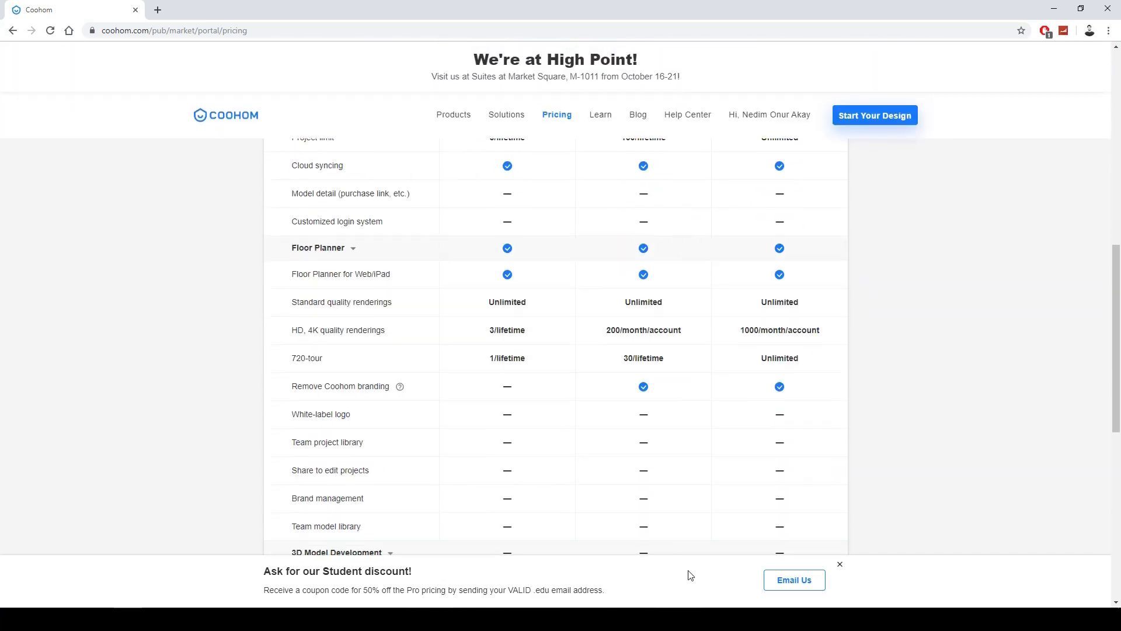
click(899, 121)
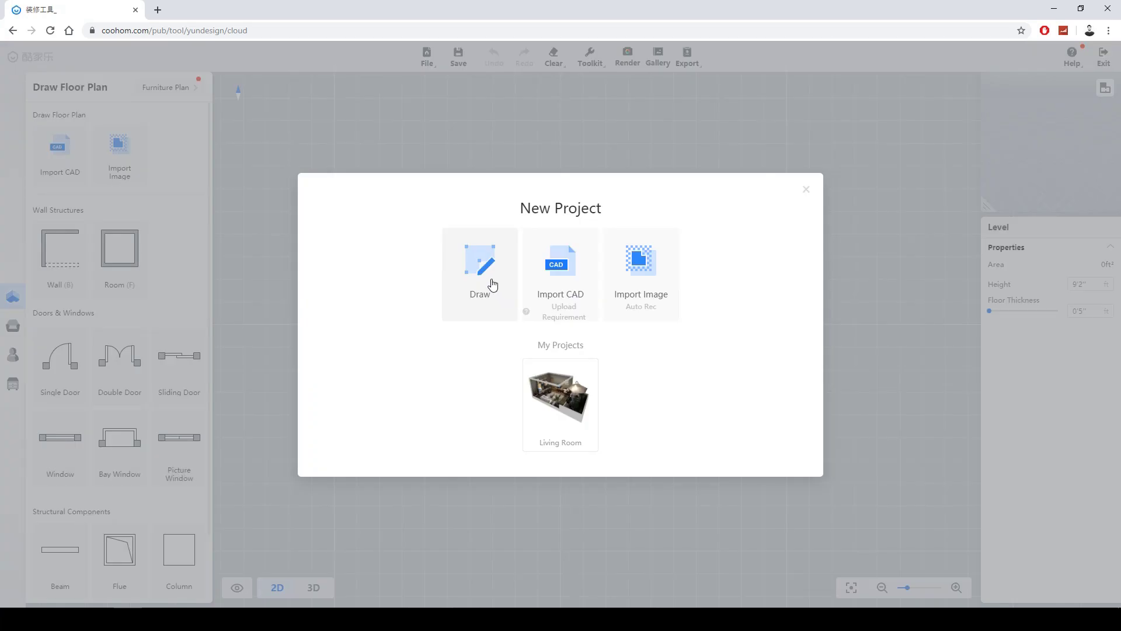
Step: Start a blank Draw project and set the unit to m in Help > Settings
click(492, 284)
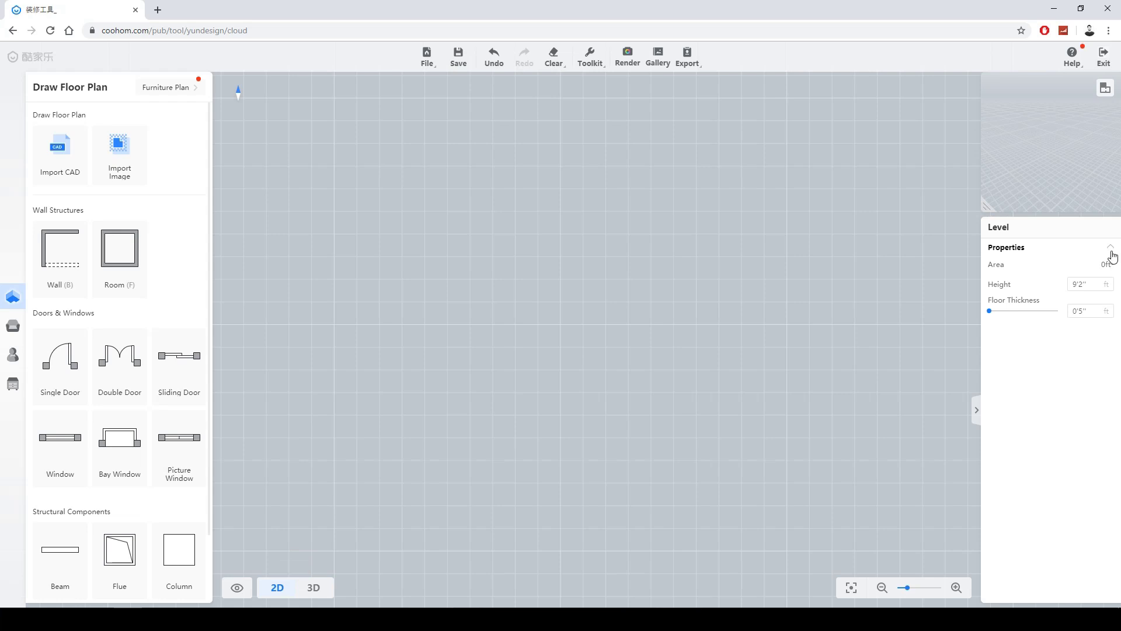
mouse_move(1072, 63)
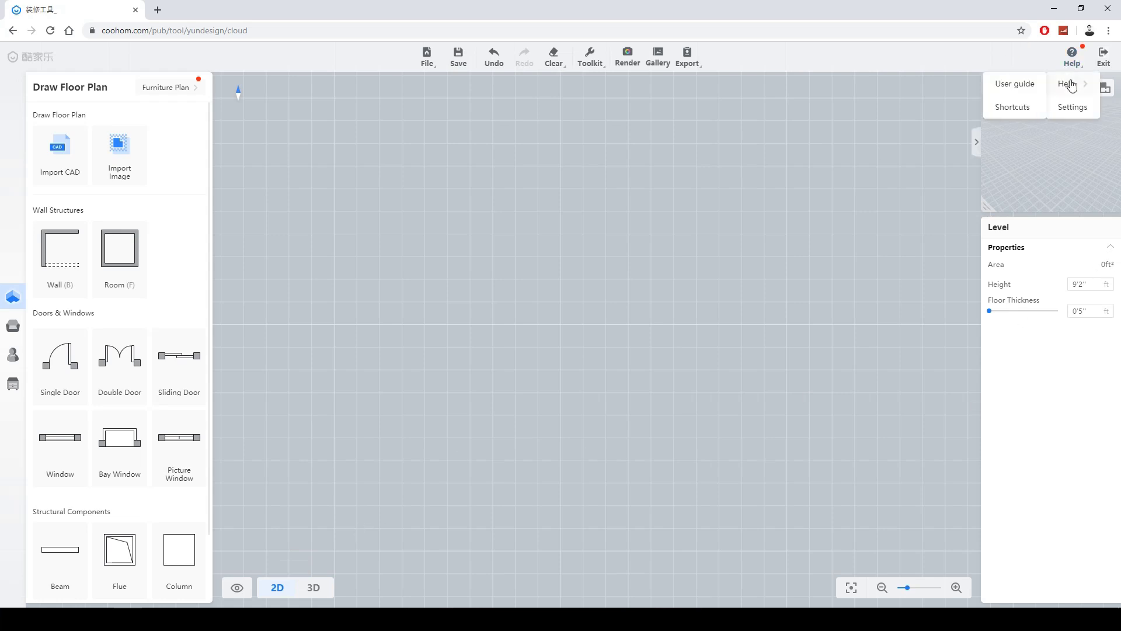
click(1074, 109)
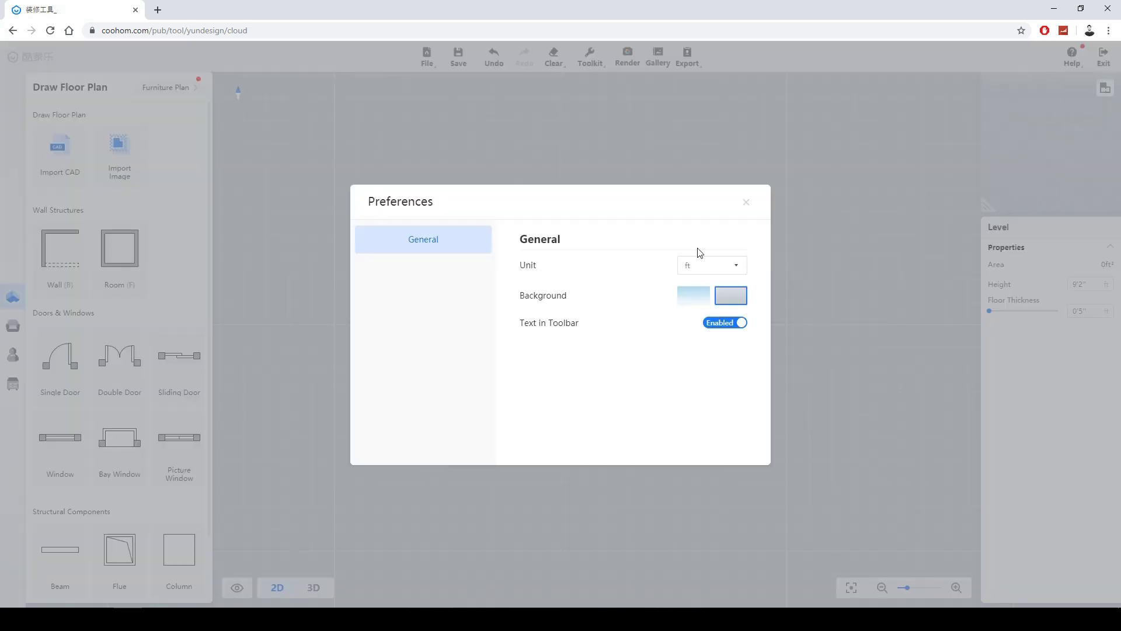
click(712, 269)
click(703, 303)
click(746, 202)
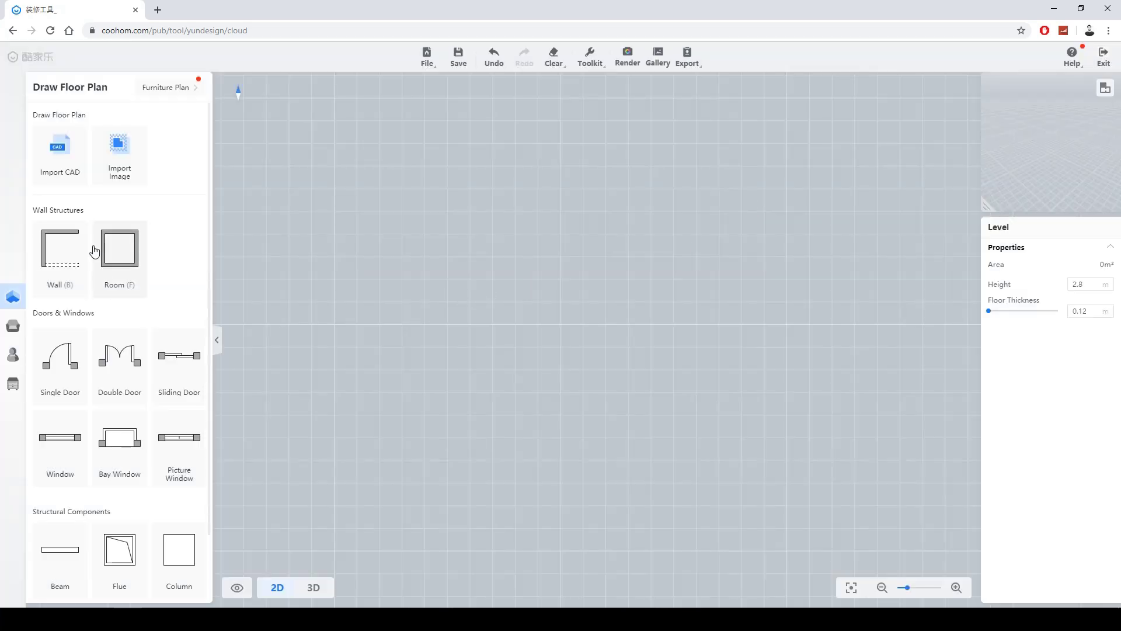
Step: Draw a 5 m by 6 m rectangular room with the Room tool
click(106, 263)
click(467, 425)
text(5)
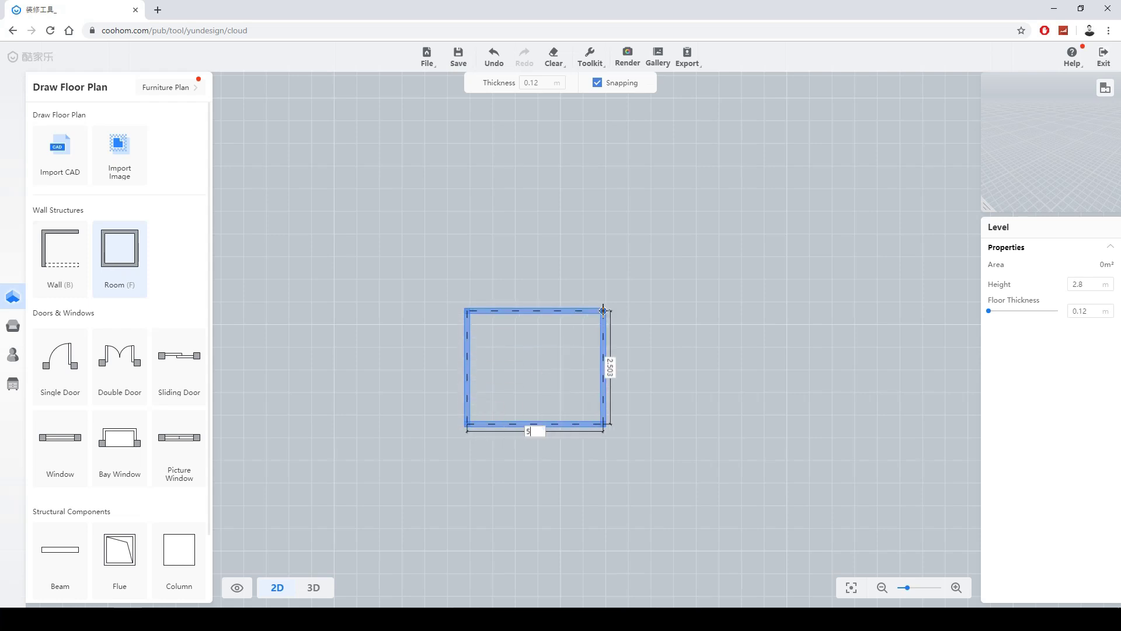
key(Tab)
text(6)
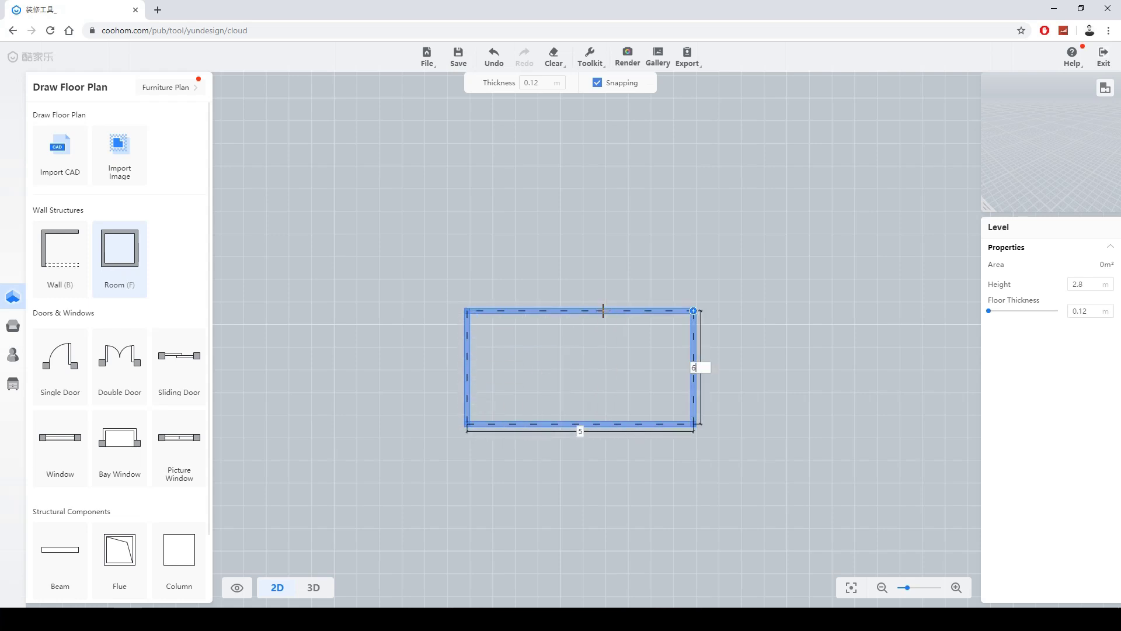
key(Return)
Step: Draw three walls above the room to enclose a second, smaller room
click(90, 264)
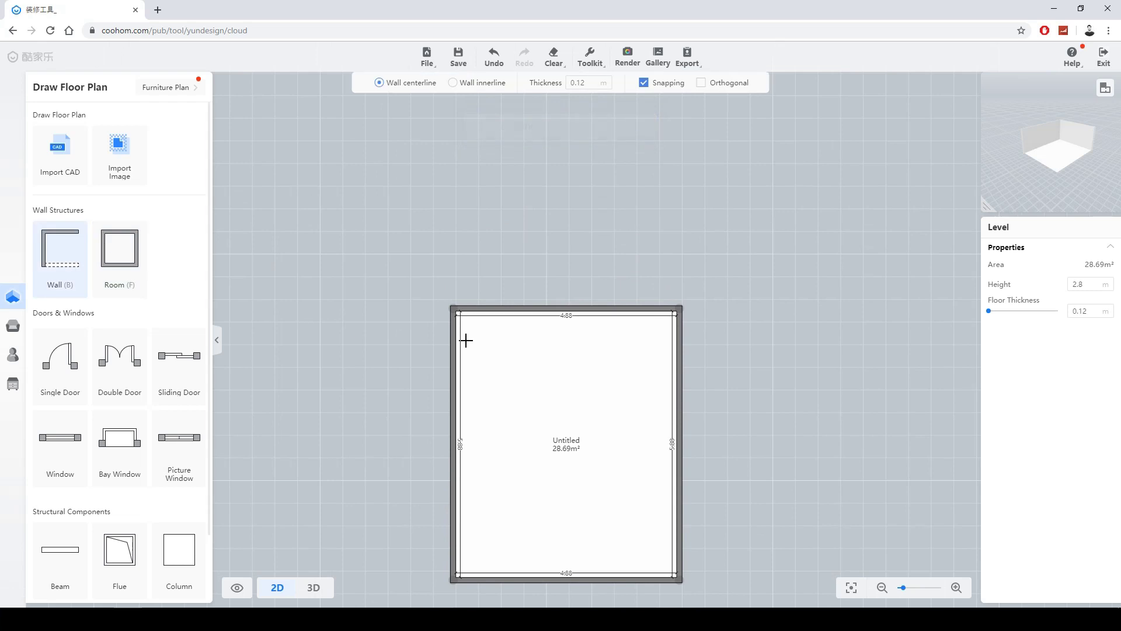
click(454, 306)
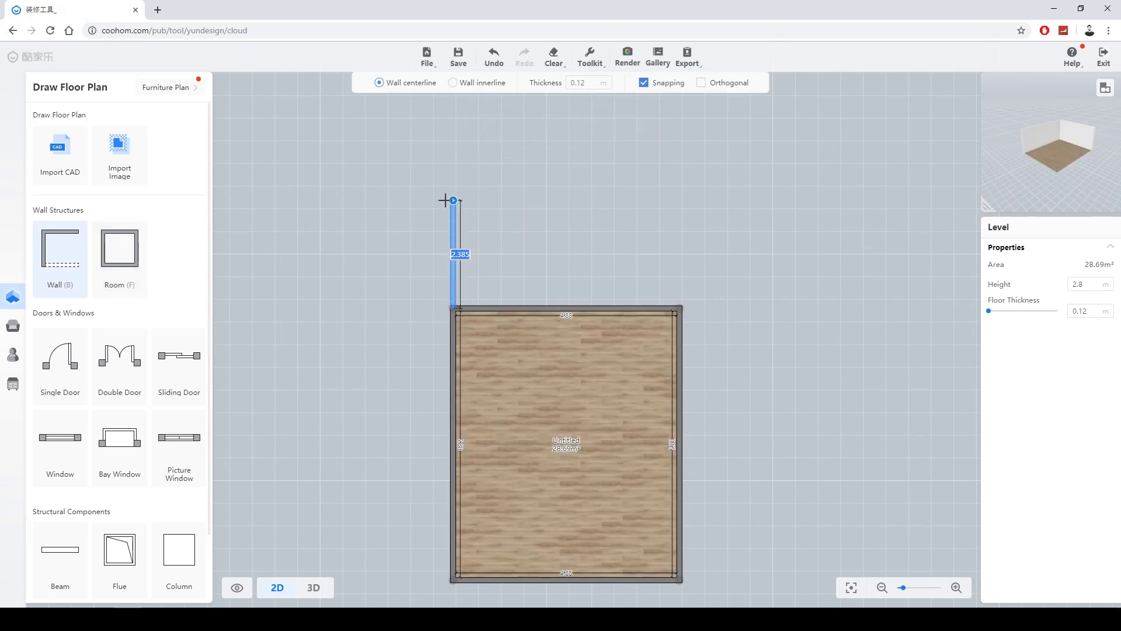
click(453, 173)
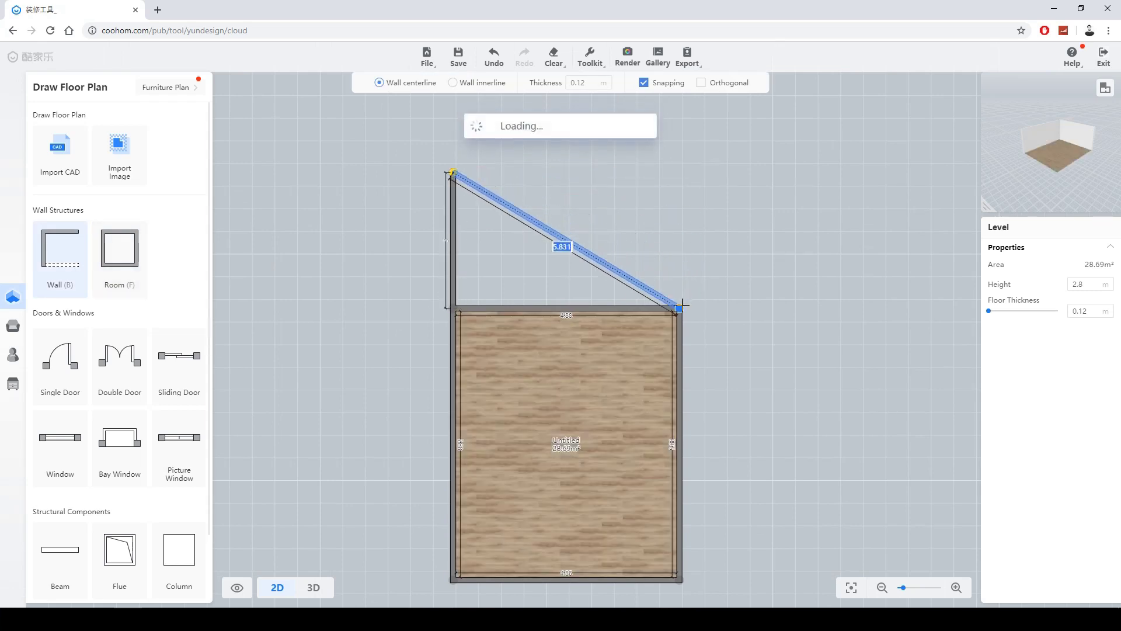
click(680, 173)
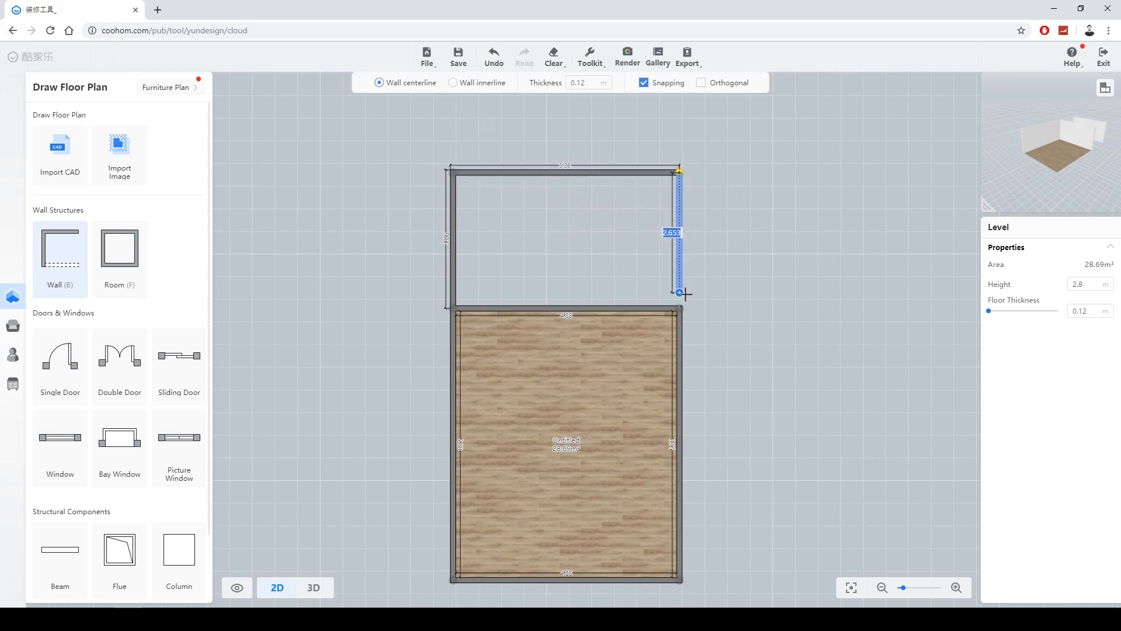
click(680, 307)
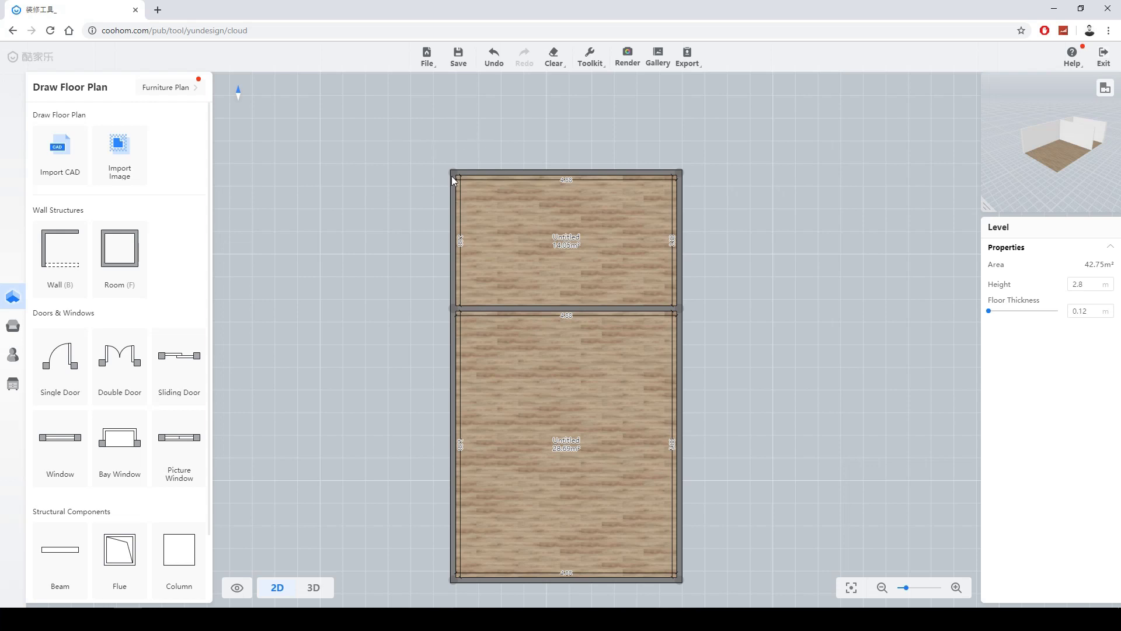
Step: Name the lower room Living Room and the upper room Terrace
click(559, 421)
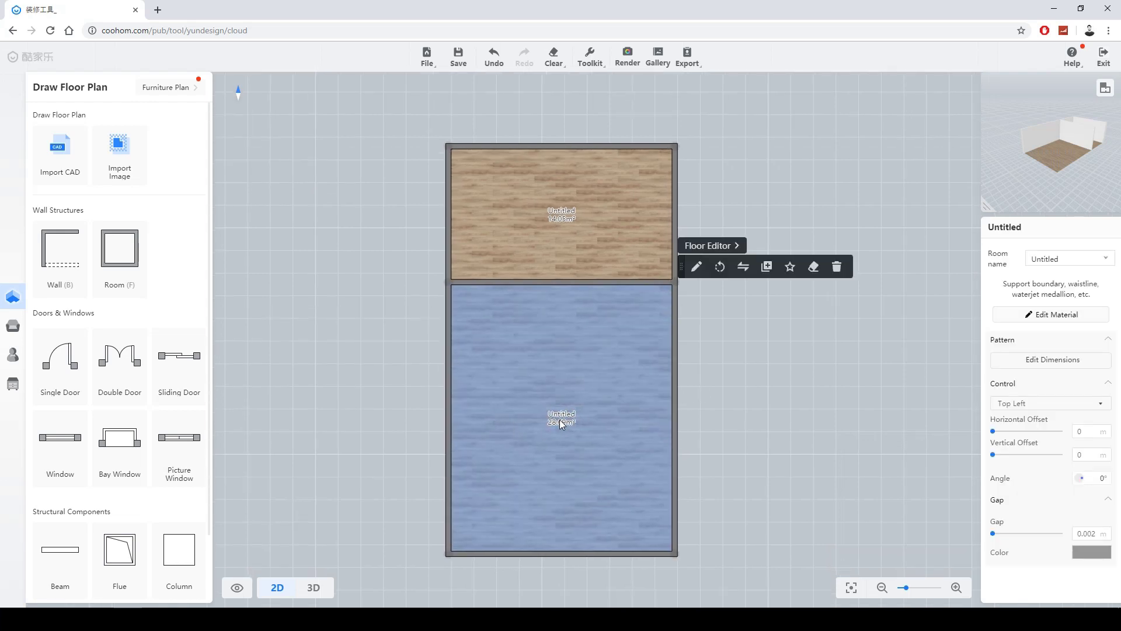
click(1051, 260)
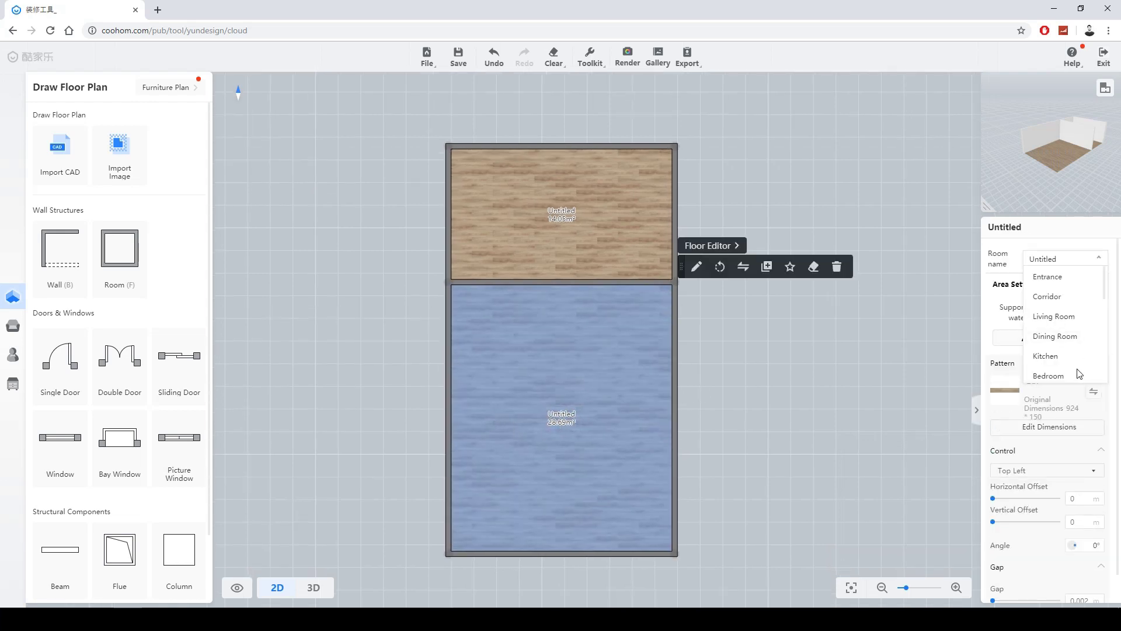
click(1063, 317)
click(560, 212)
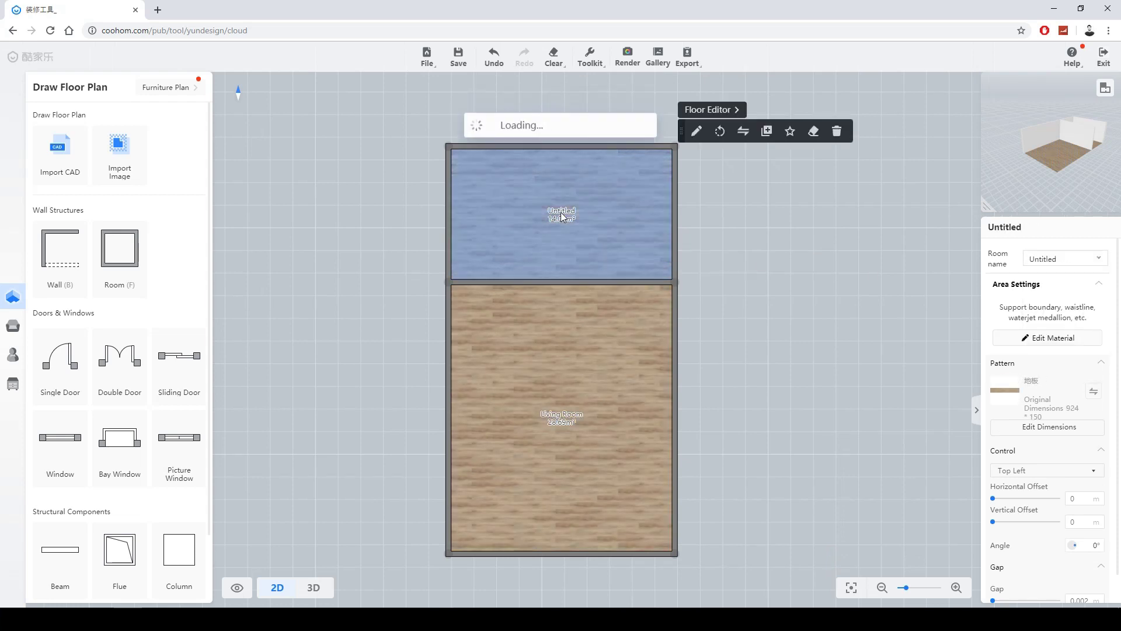
click(1064, 258)
scroll(1065, 334, down, 3)
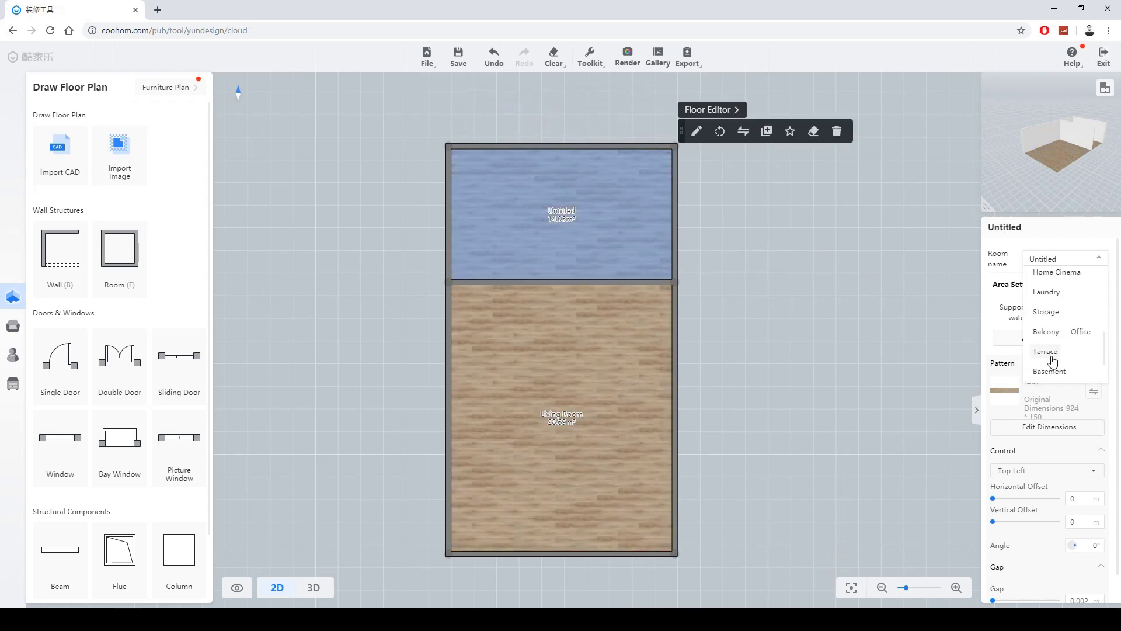
click(1046, 352)
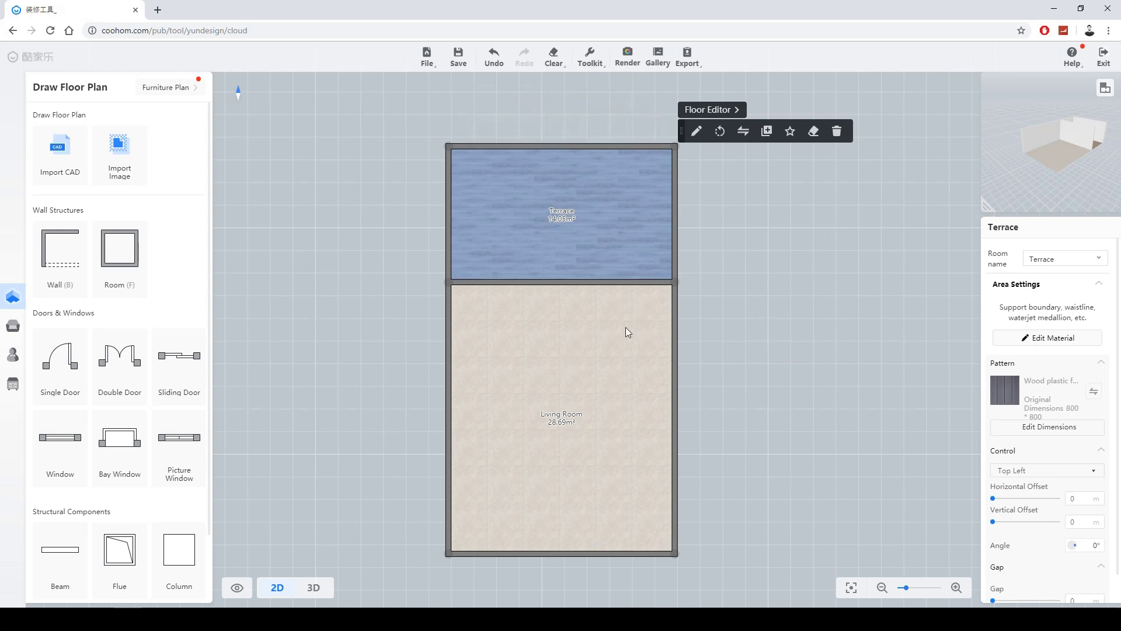
Step: Enlarge the 3D preview, orbit it, then shrink it back down
click(988, 205)
drag(1085, 222, 1020, 220)
drag(853, 332, 941, 268)
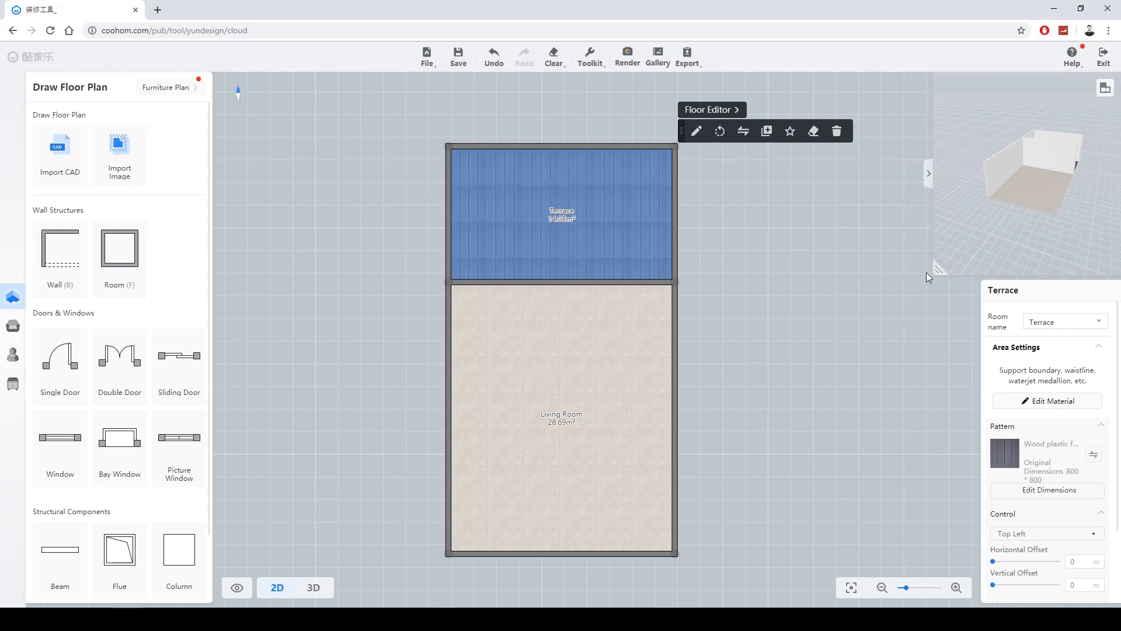
Step: Make the terrace's right and top walls dwarf walls, the top one 0.7 m high
click(676, 180)
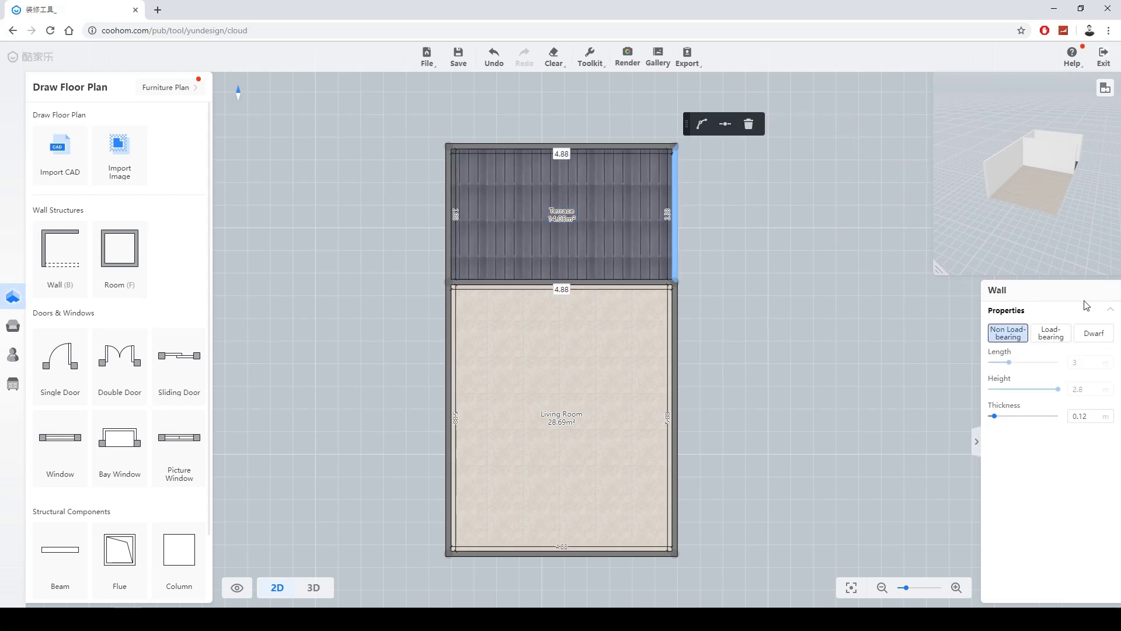
click(1095, 333)
text(0.7)
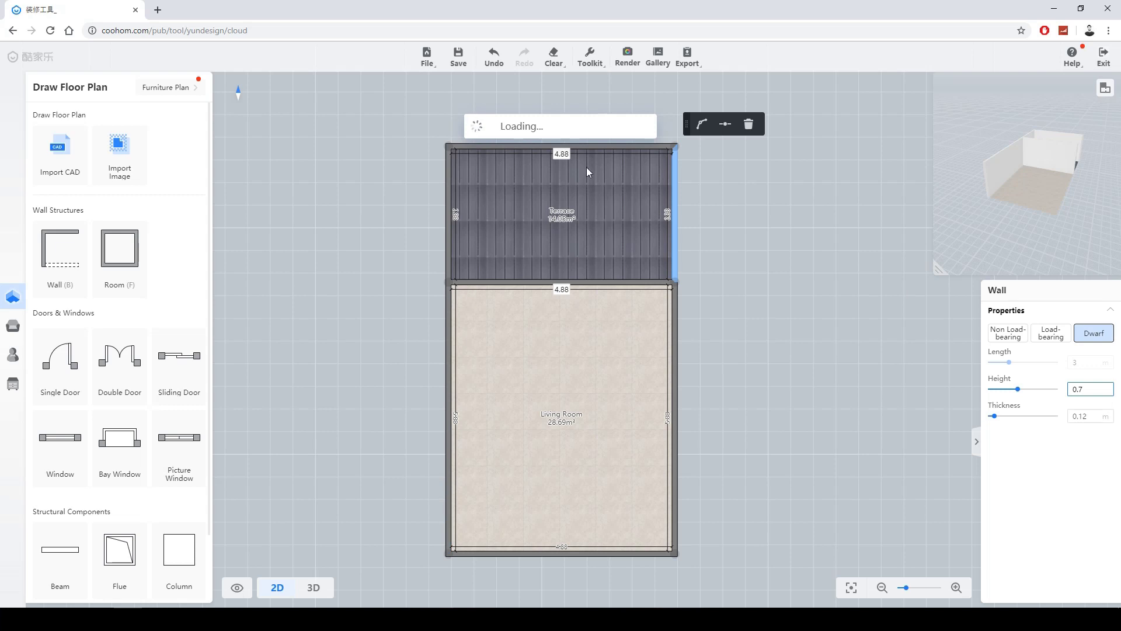
click(590, 145)
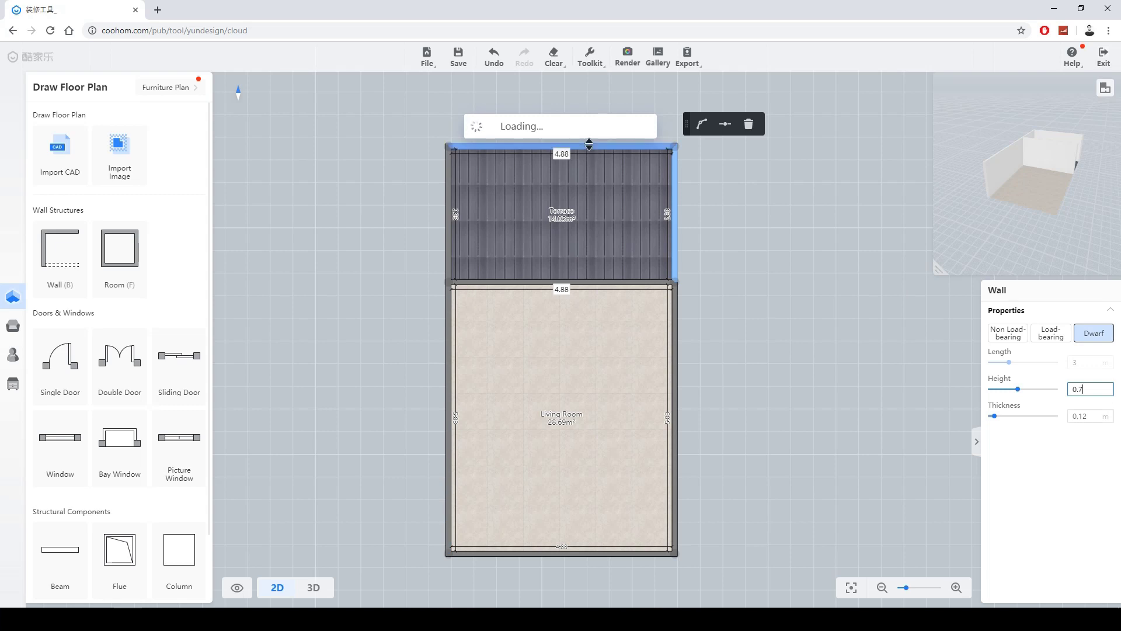
click(1094, 333)
click(1095, 390)
text(0.7)
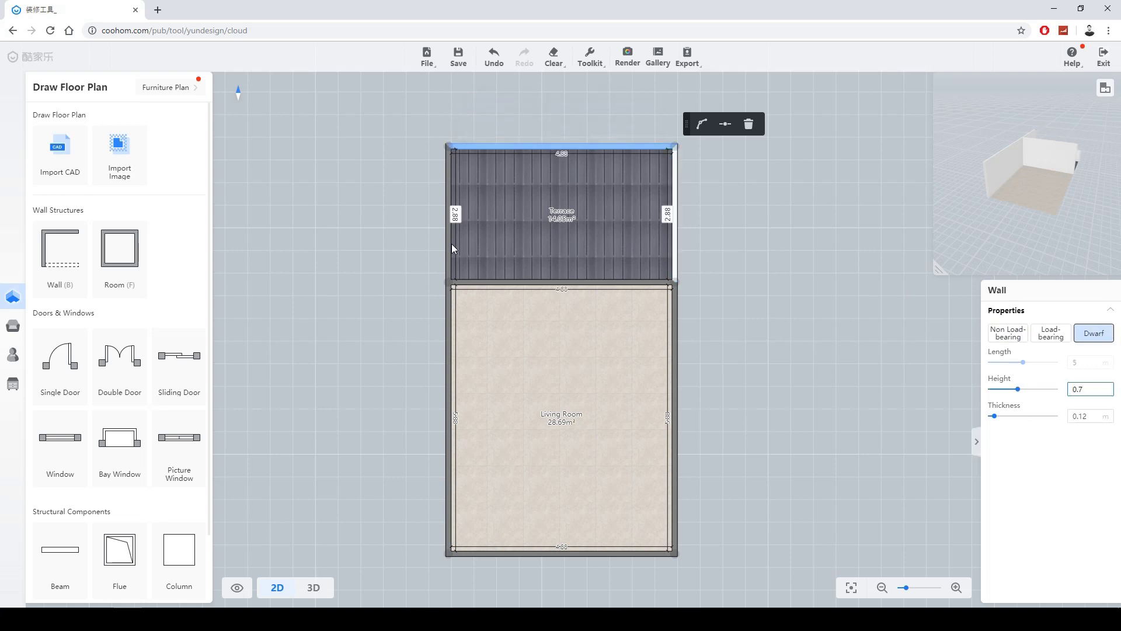
Step: Make the terrace's left wall a 0.7 m high dwarf wall
click(451, 247)
click(1099, 342)
click(1075, 391)
text(0.7)
key(Return)
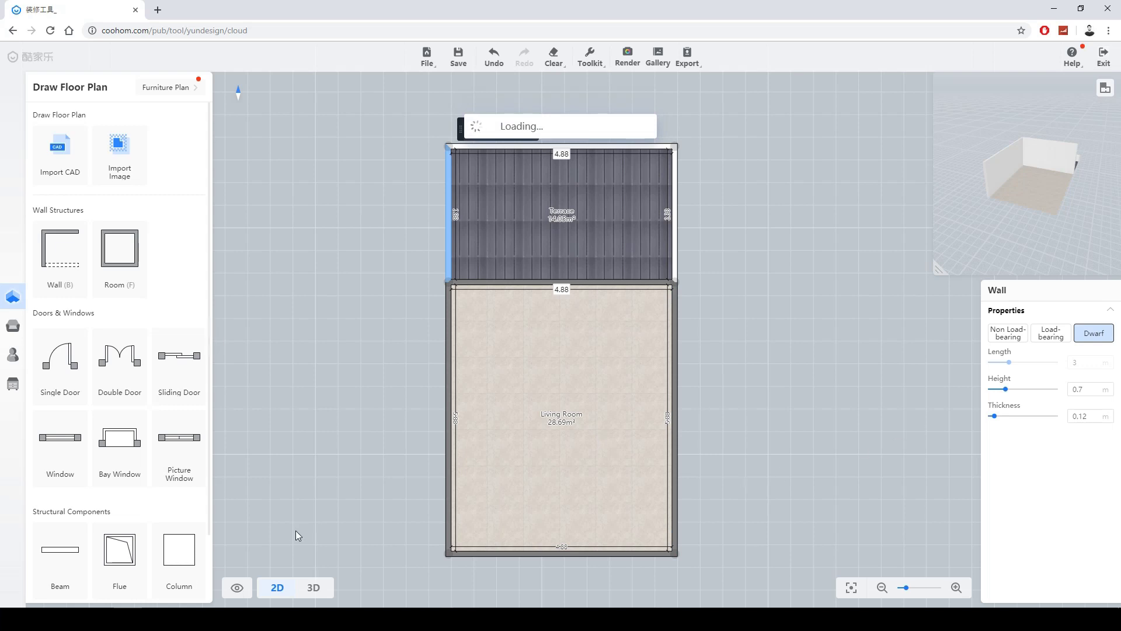
click(187, 457)
Step: Place a picture window on the middle wall with 0.5 m offsets on both sides
click(495, 284)
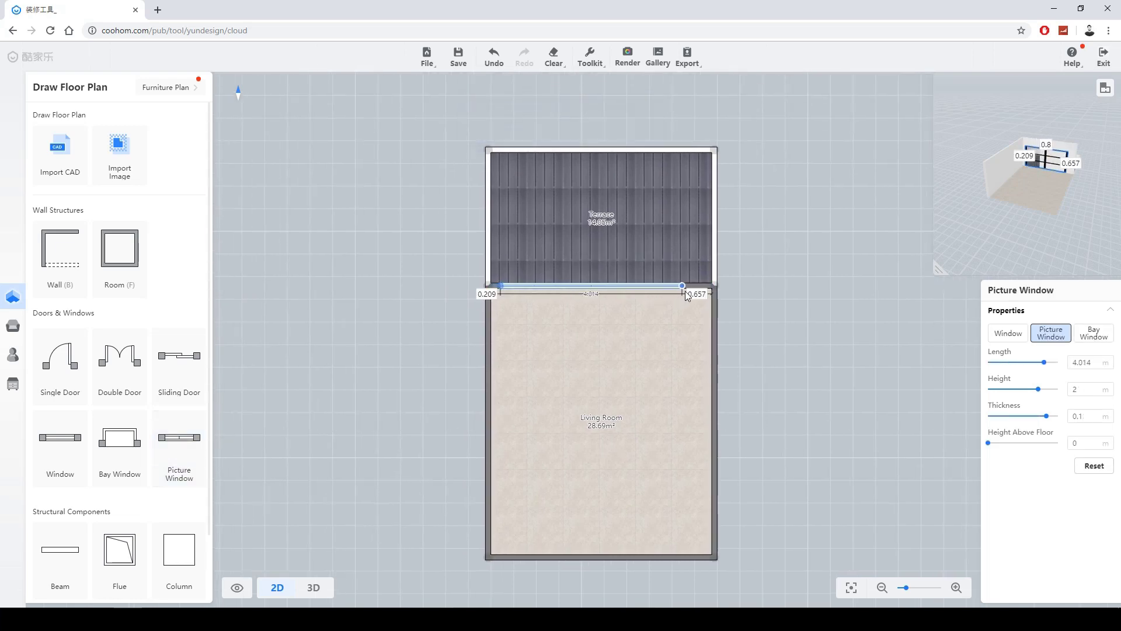
click(487, 294)
text(0.5)
click(701, 293)
text(0.5)
key(Return)
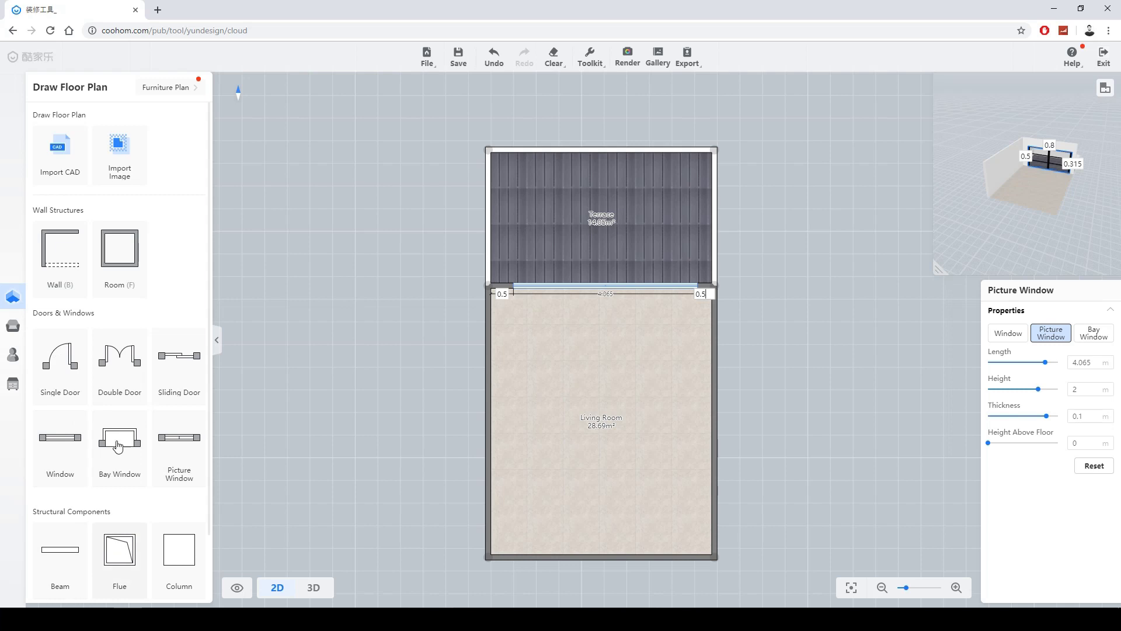
Step: Add a single door to the living room's left wall, swinging inward
drag(59, 364, 490, 526)
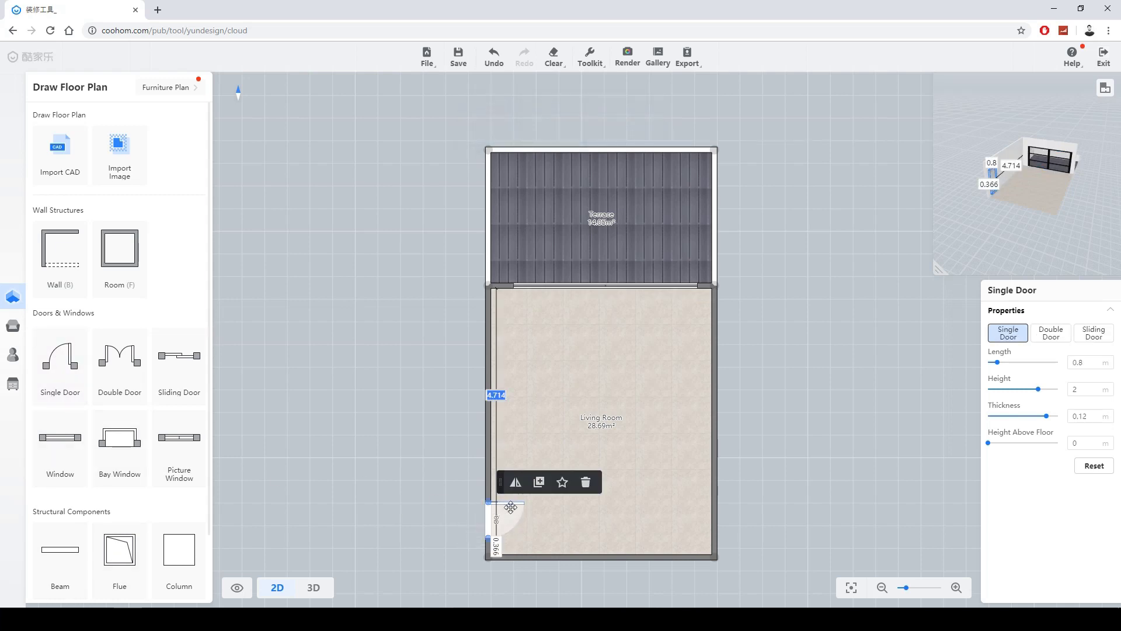
click(515, 485)
click(515, 484)
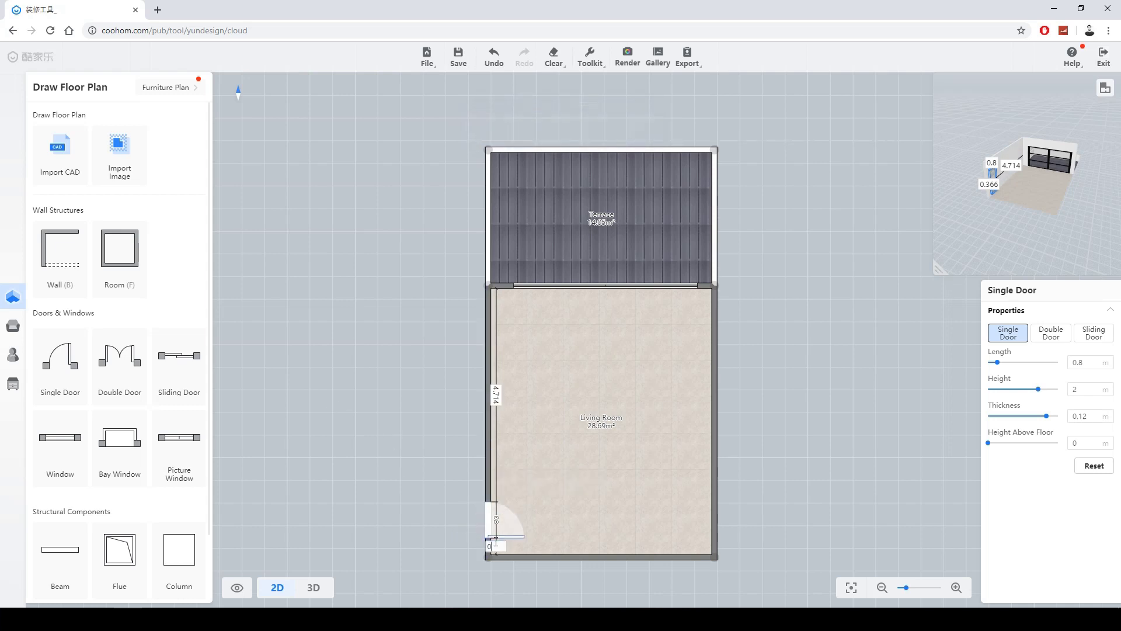
click(375, 462)
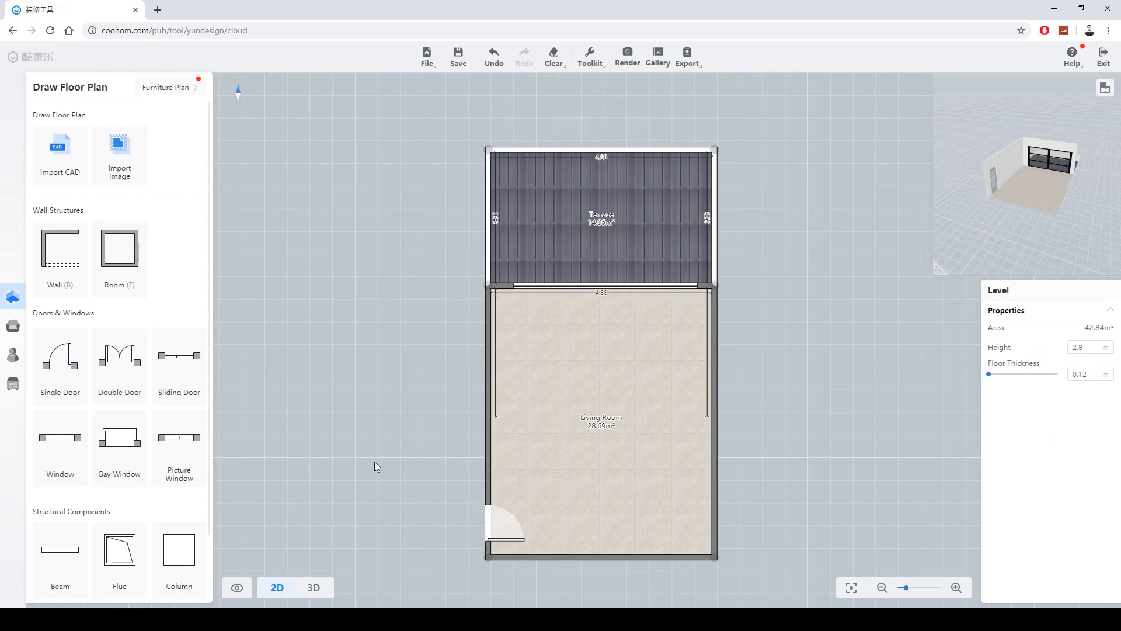
Step: Go from Model Library to My Account and show all Favorites
click(12, 327)
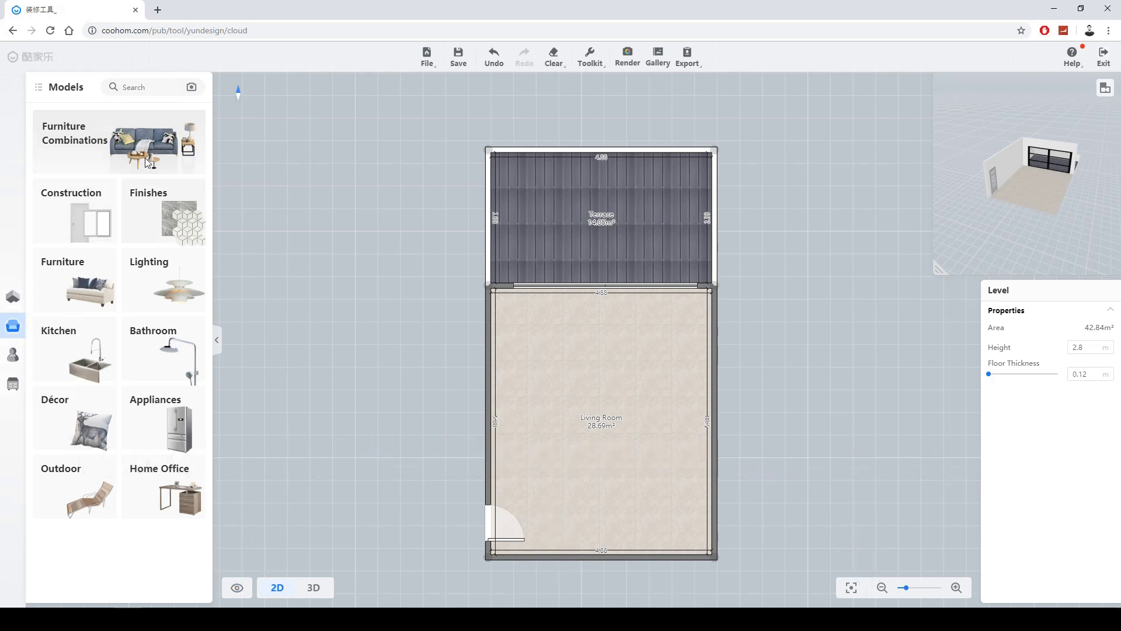
click(13, 355)
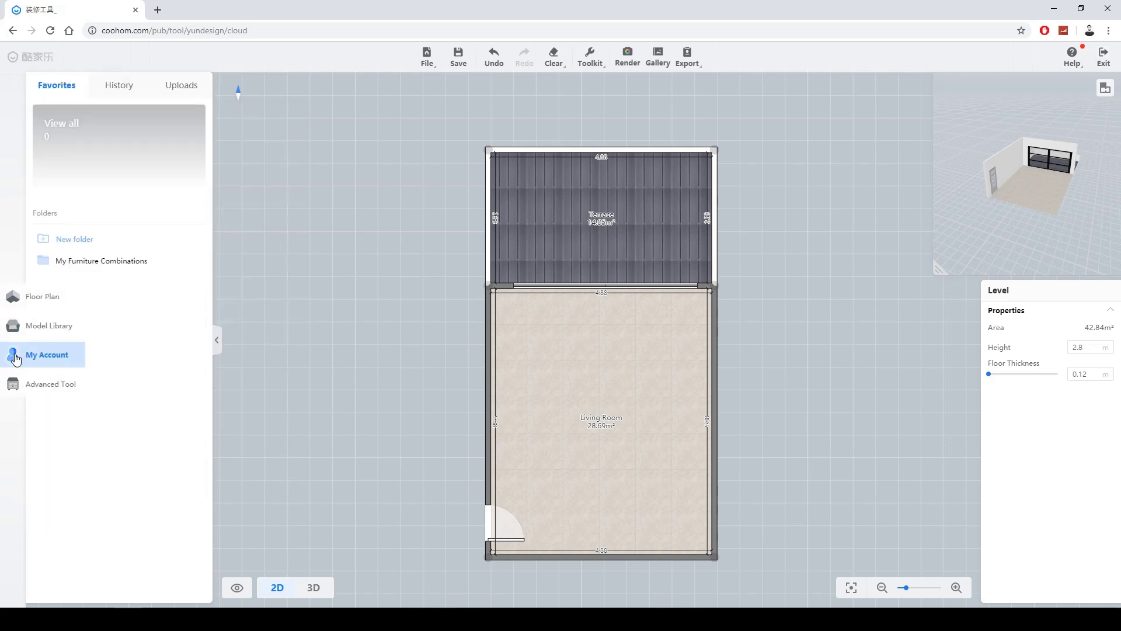
click(102, 134)
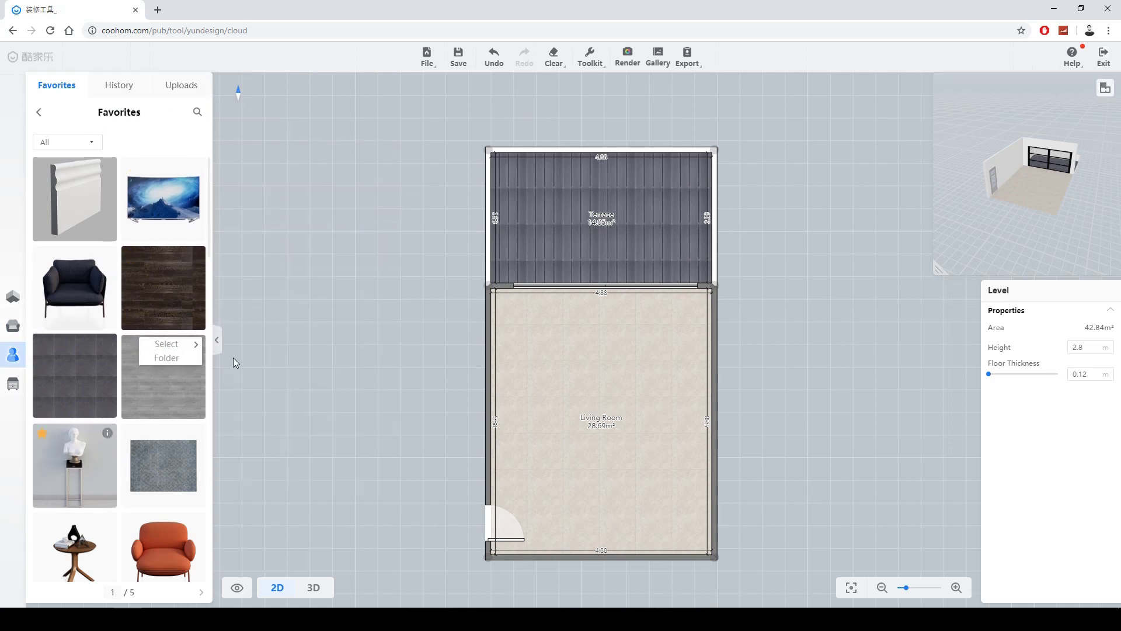
Step: Apply the dark wood favorite to the Living Room floor and dark tile to the Terrace
drag(171, 287, 605, 402)
drag(83, 363, 580, 231)
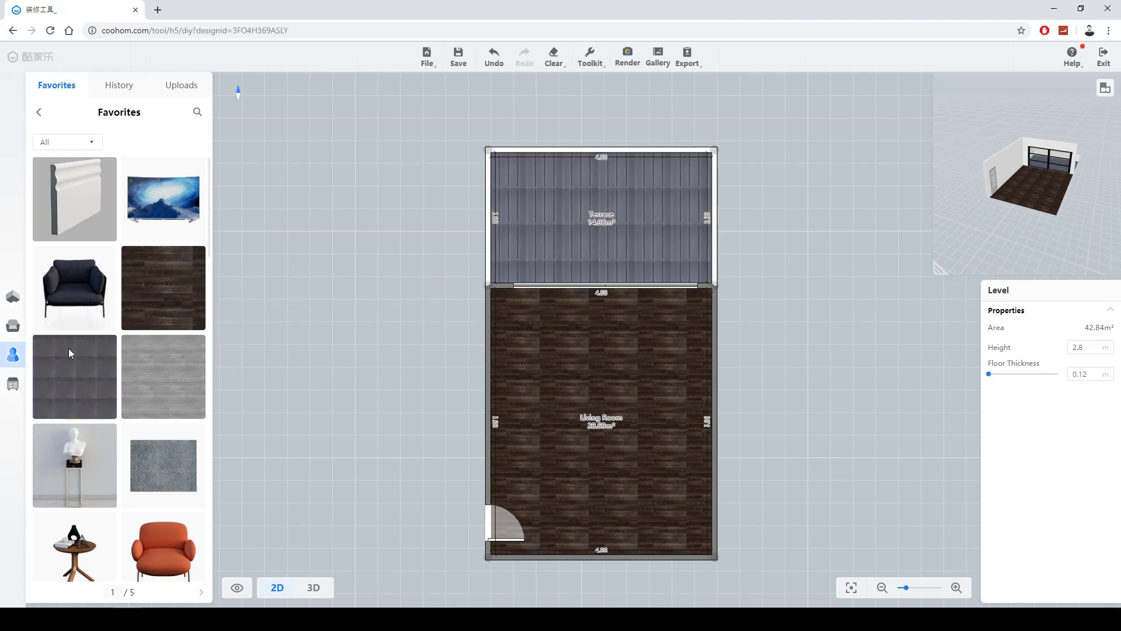
drag(74, 387, 595, 218)
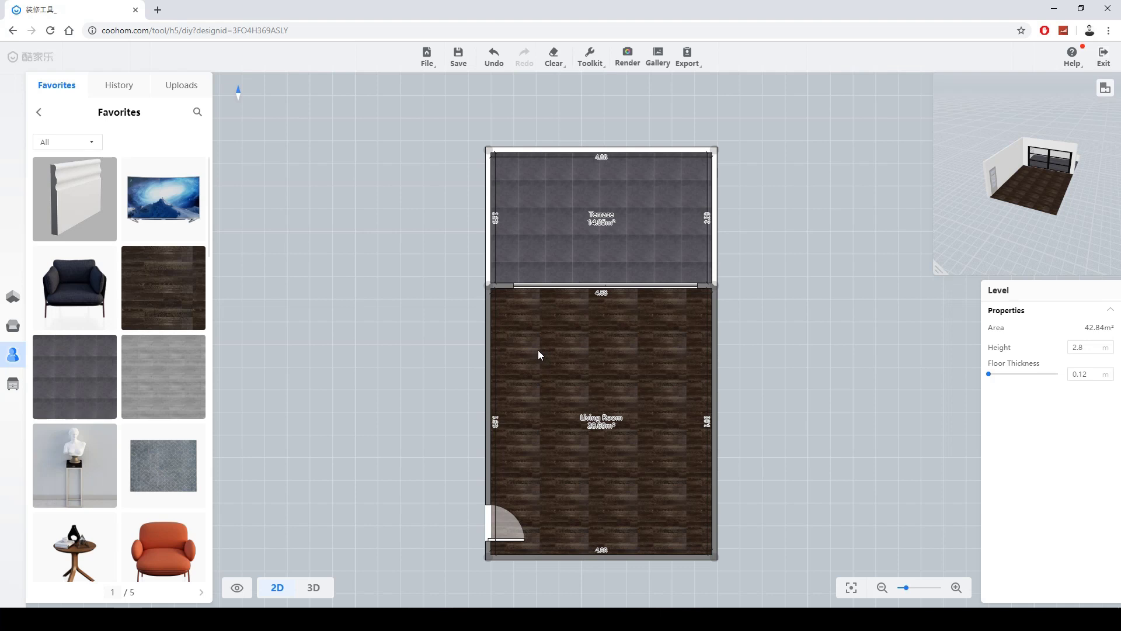
Step: Place the sectional sofa rotated -90° against the living room's right wall
scroll(103, 370, down, 15)
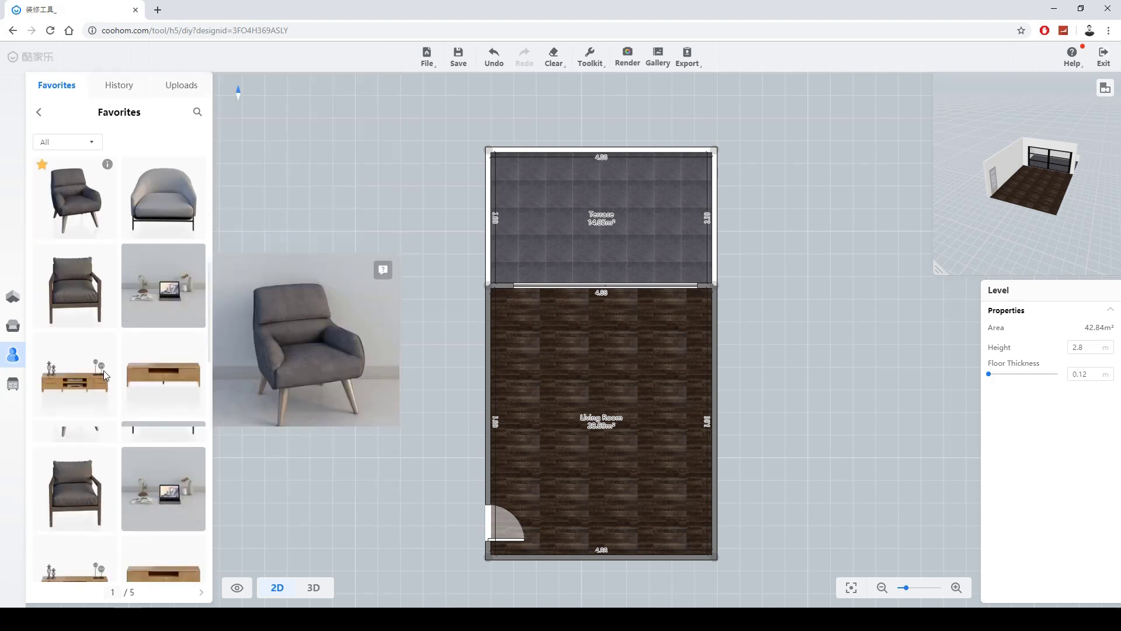
scroll(144, 354, up, 2)
drag(162, 308, 751, 407)
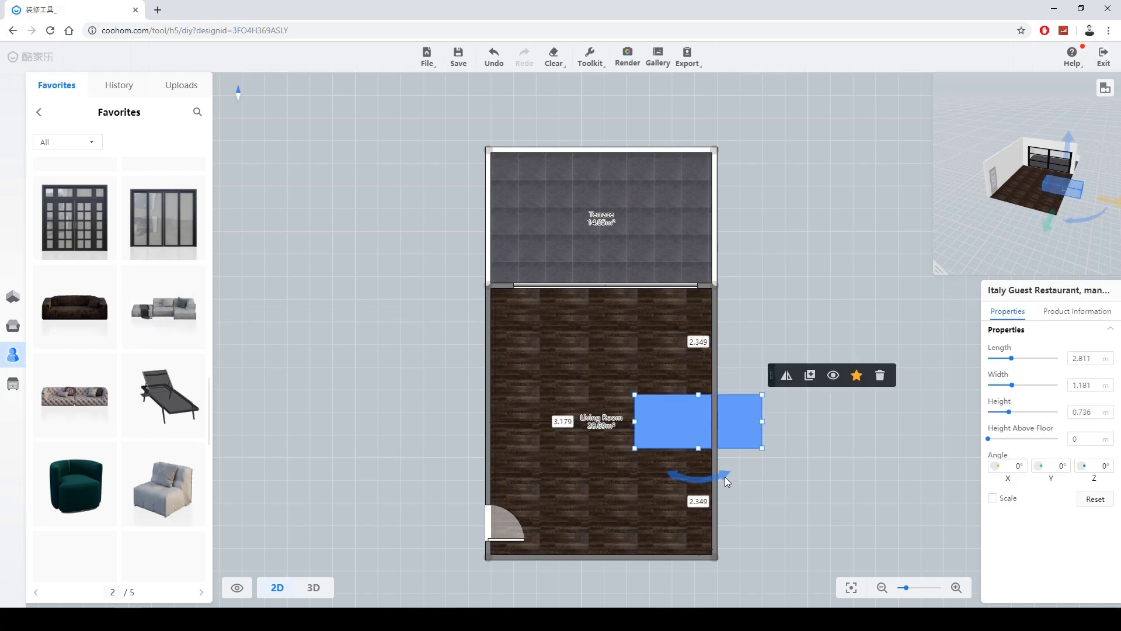
drag(721, 476, 624, 440)
drag(691, 410, 670, 405)
Step: Put a potted plant in the living room's bottom-right corner
scroll(175, 323, down, 2)
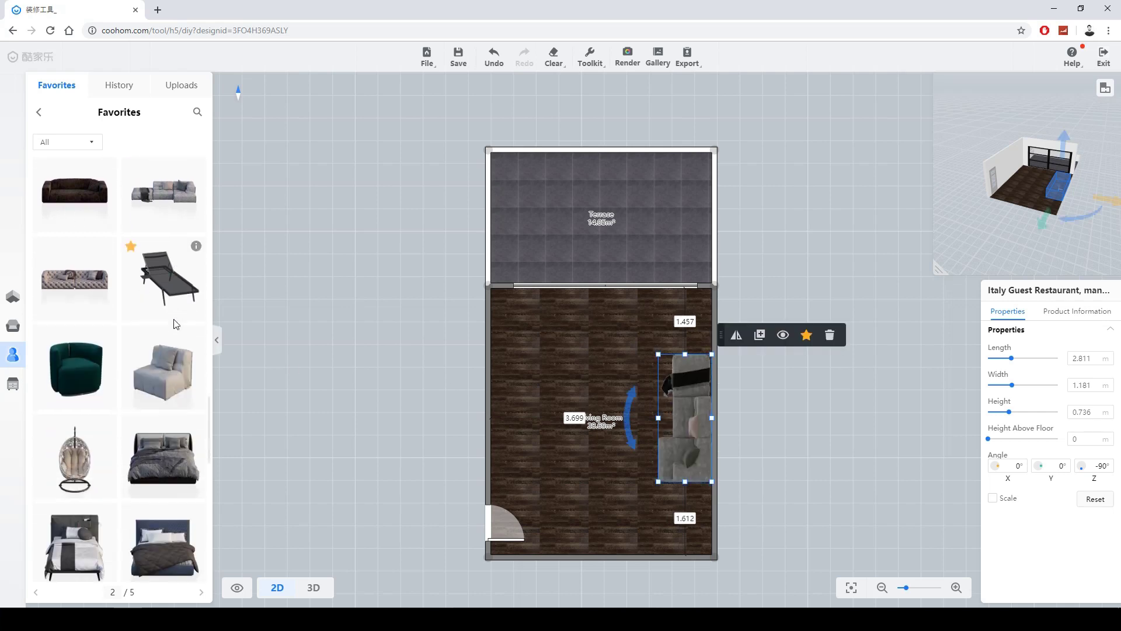
scroll(174, 321, down, 4)
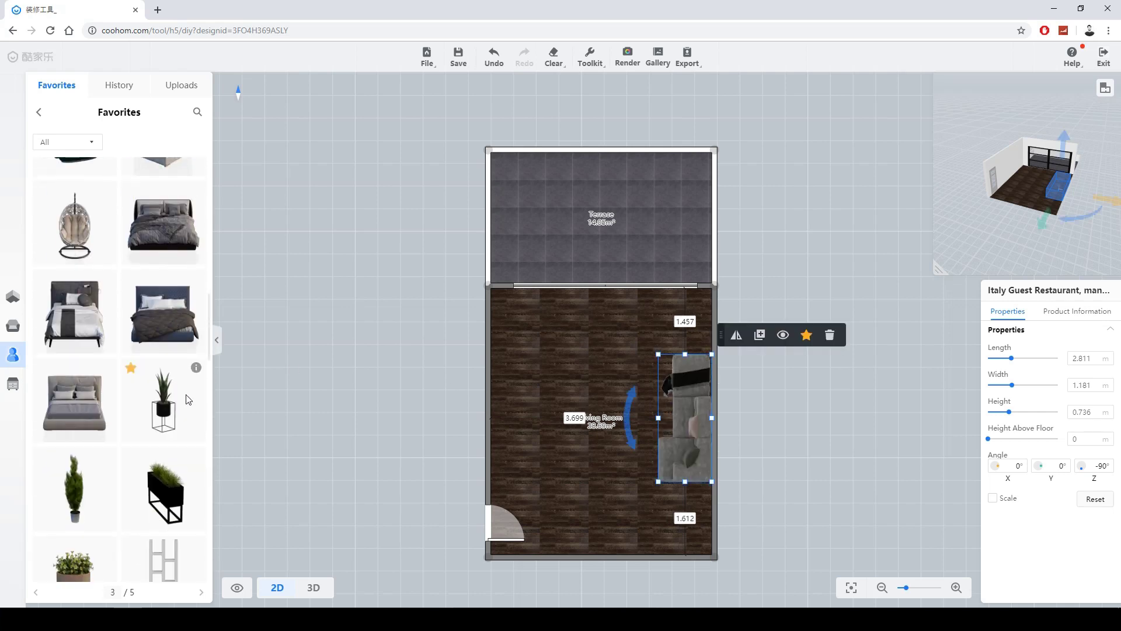
click(163, 403)
click(696, 540)
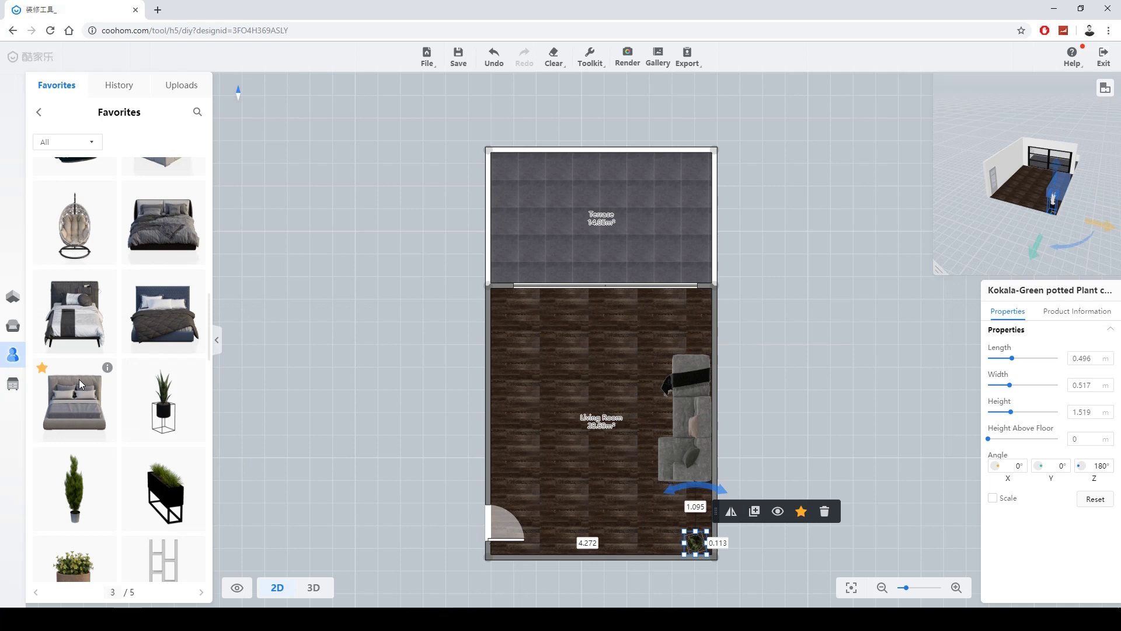
Step: Add three armchairs: the navy one at 210°, a copy at 147°, and a dark one
scroll(87, 372, up, 10)
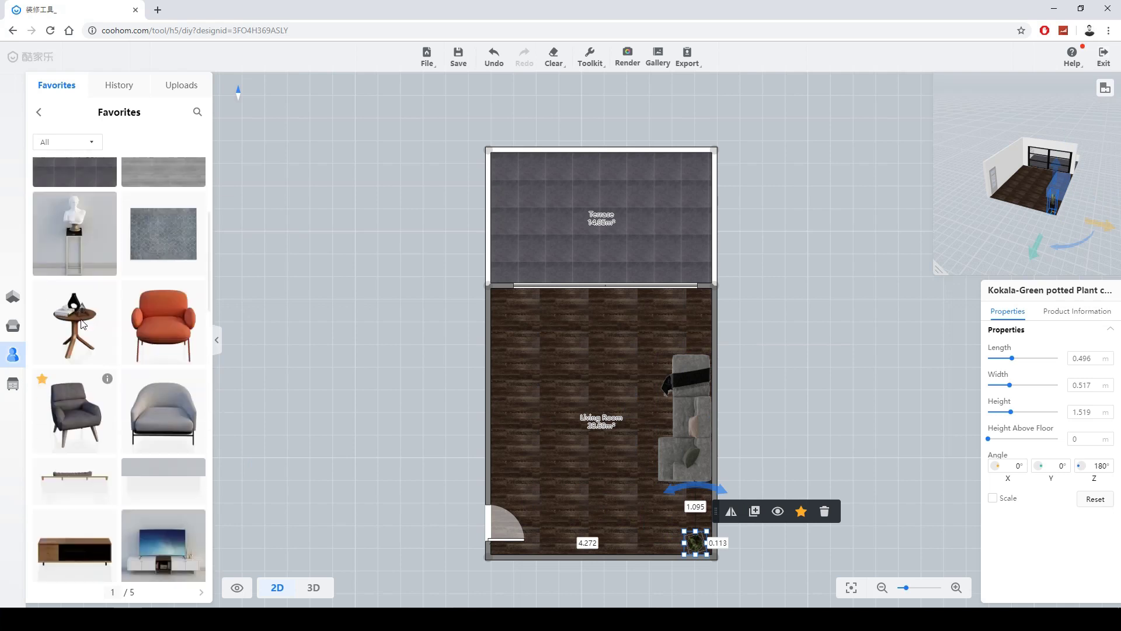
scroll(98, 307, down, 1)
click(76, 234)
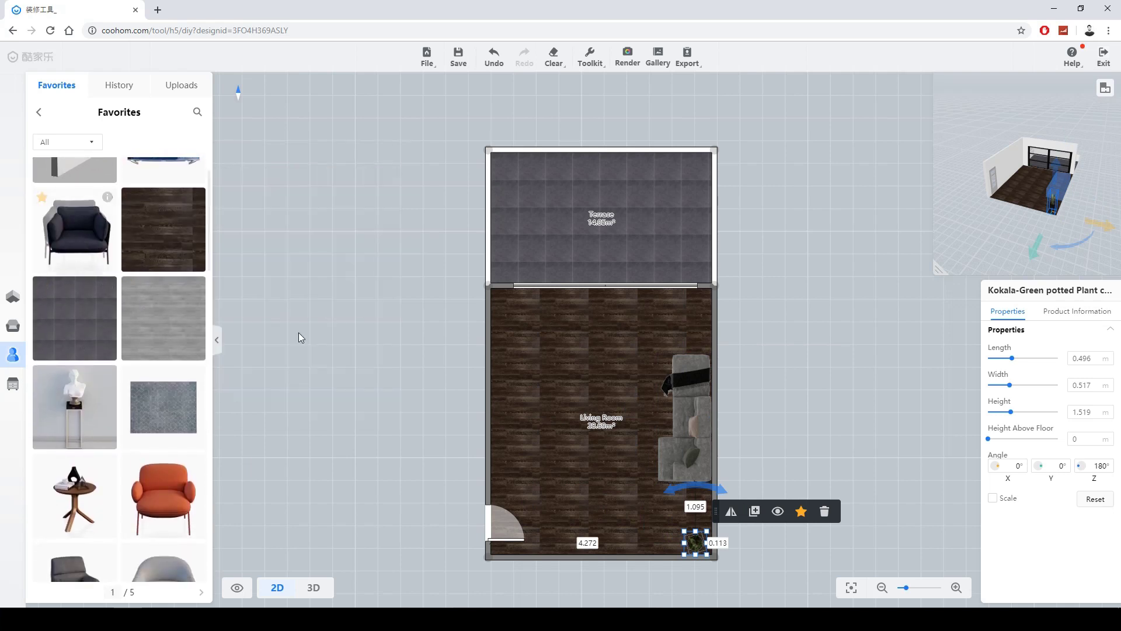
click(630, 491)
drag(651, 543, 526, 388)
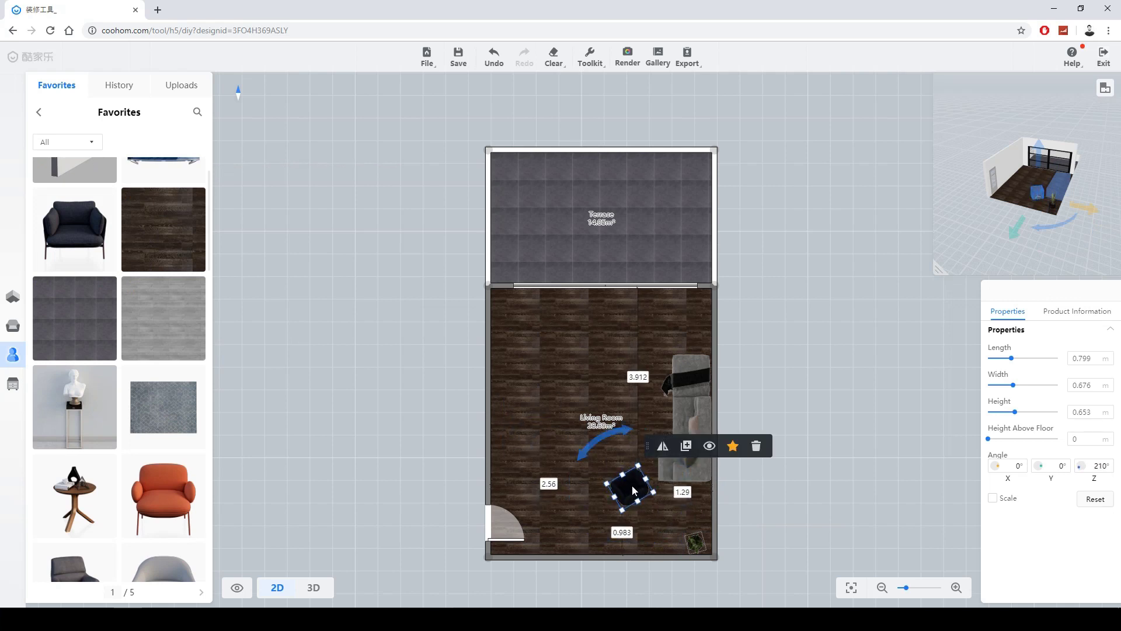
ctrl+drag(632, 482, 555, 504)
drag(546, 435, 564, 483)
drag(108, 251, 601, 347)
Step: Add the patterned rug, a round side table and a TV cabinet on the left wall
scroll(117, 336, down, 1)
drag(150, 358, 607, 415)
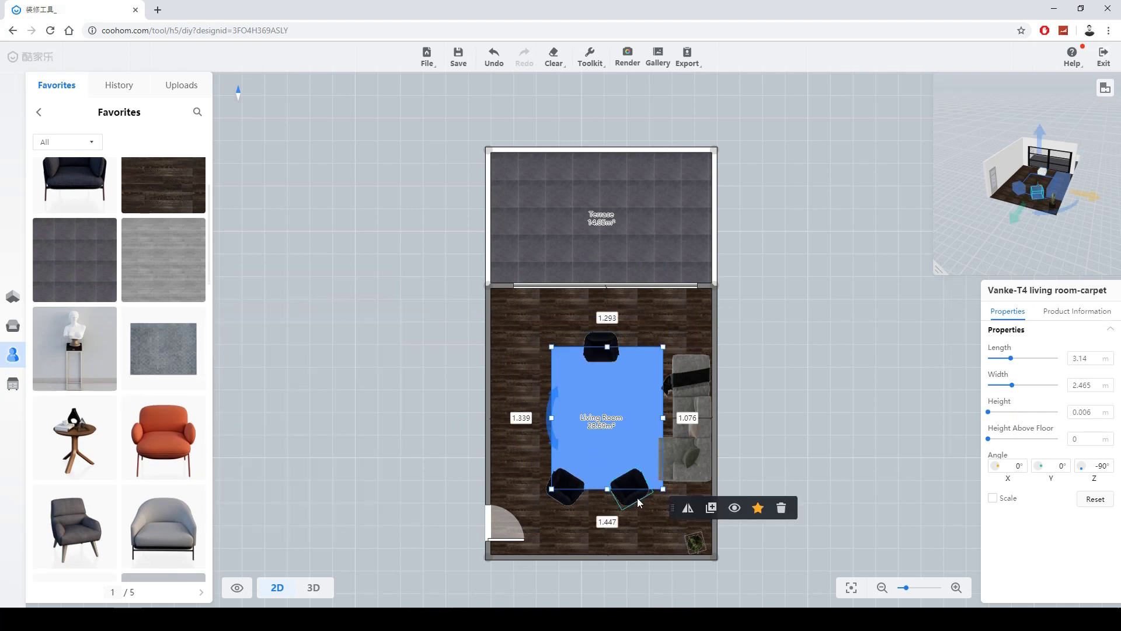
drag(612, 415, 606, 414)
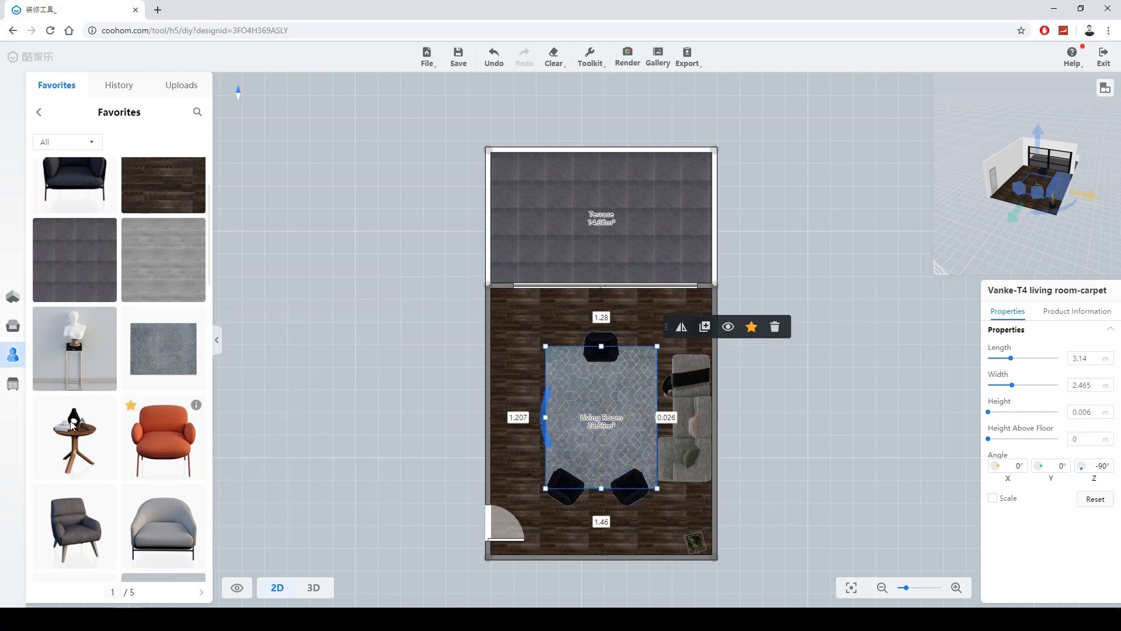
drag(74, 437, 597, 498)
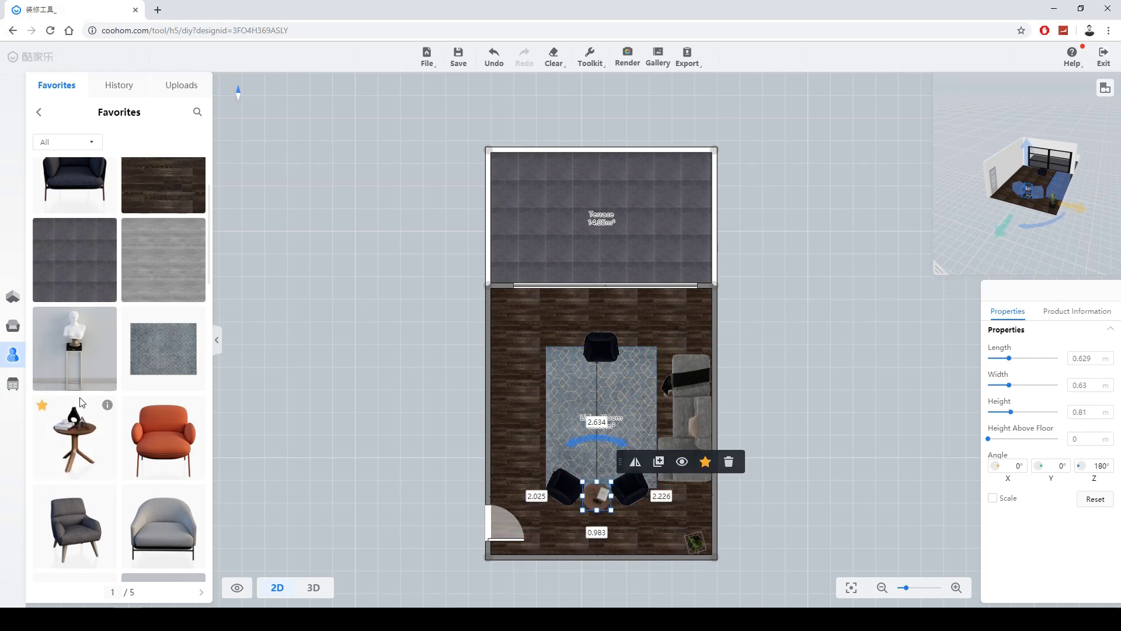
scroll(91, 392, down, 5)
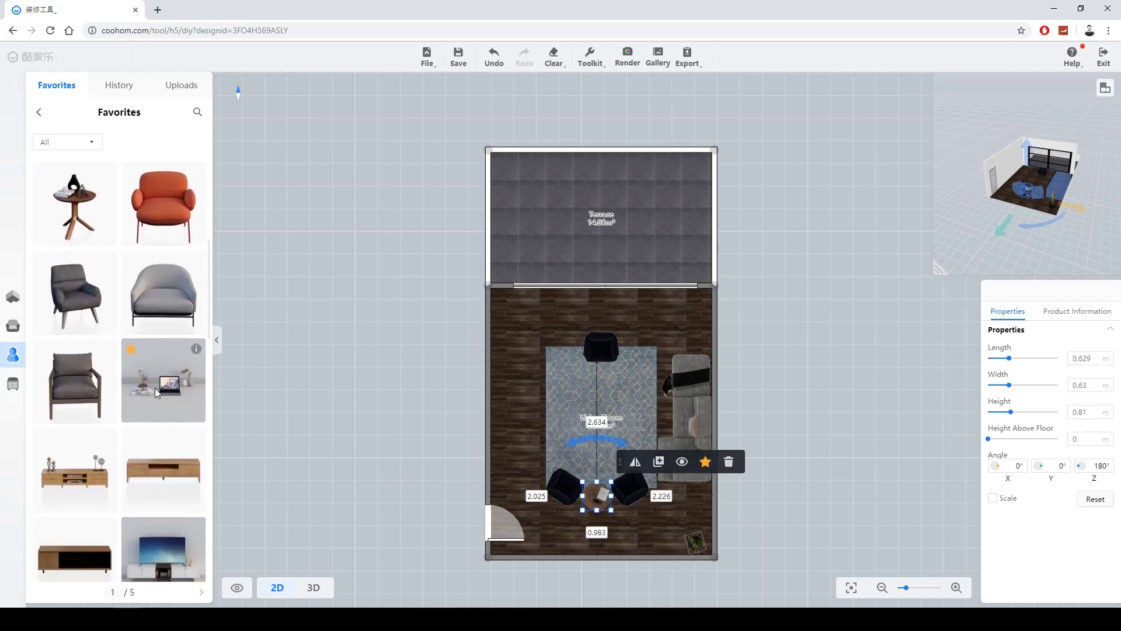
scroll(155, 410, down, 2)
drag(74, 529, 500, 402)
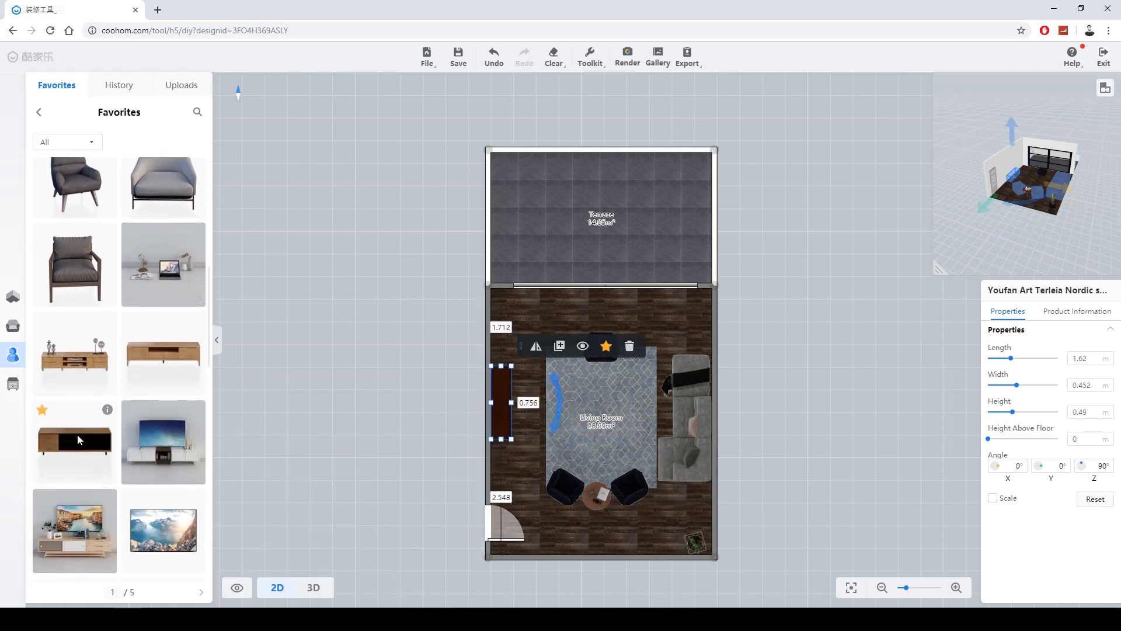
scroll(139, 430, down, 2)
Step: Move the side table into the living room and select the round plate by the sofa
scroll(140, 397, down, 3)
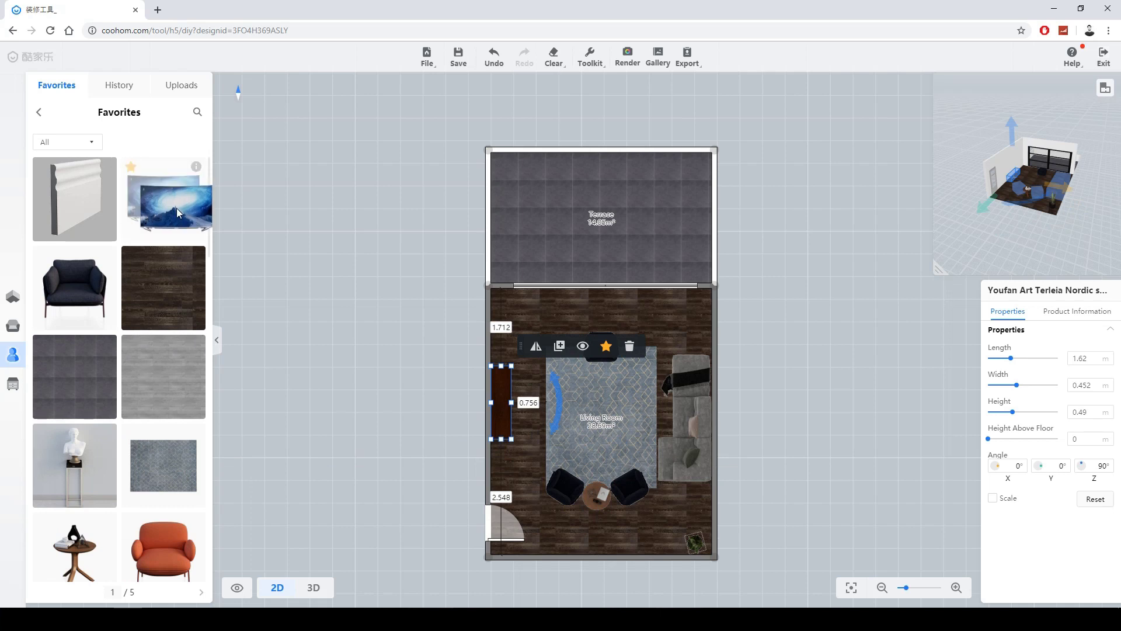
drag(516, 405, 503, 402)
scroll(123, 375, down, 5)
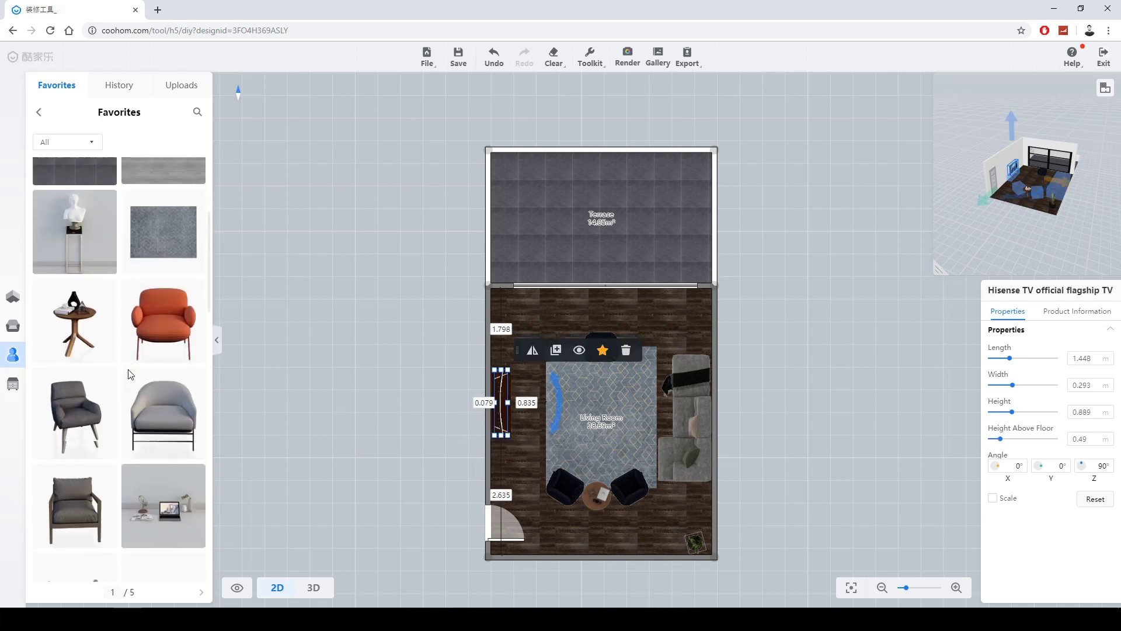
scroll(130, 374, down, 10)
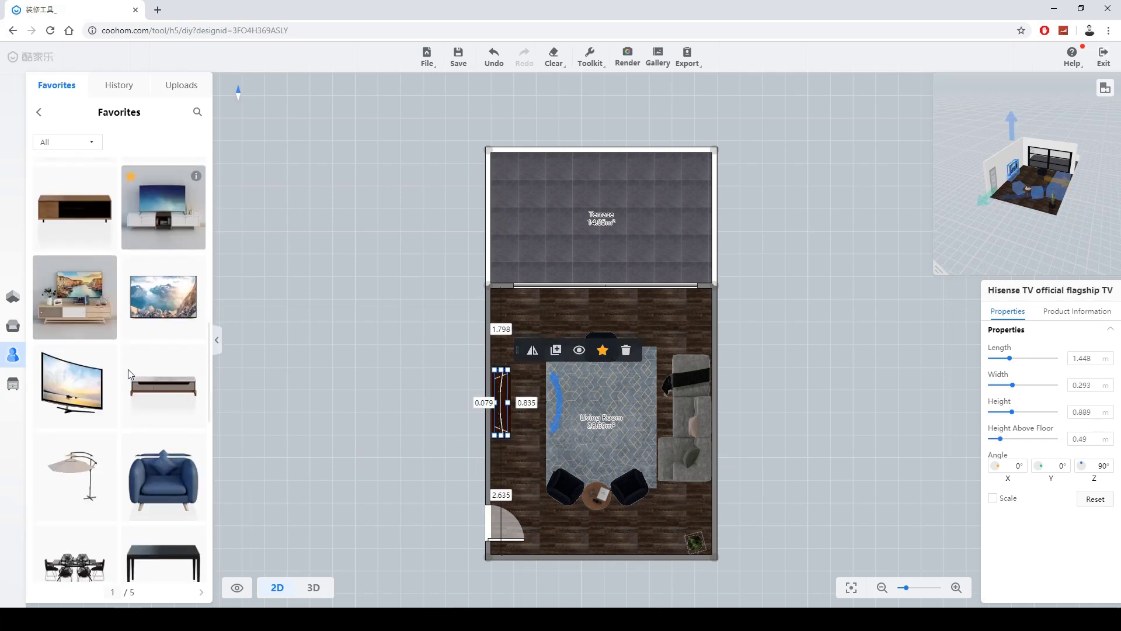
scroll(130, 374, down, 4)
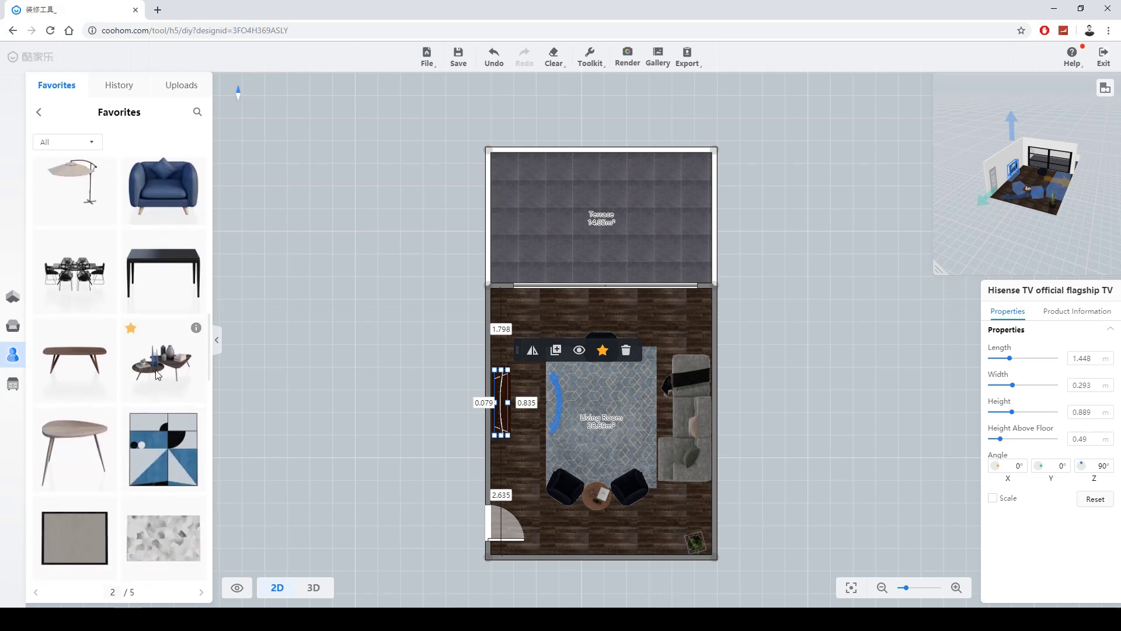
drag(544, 440, 612, 418)
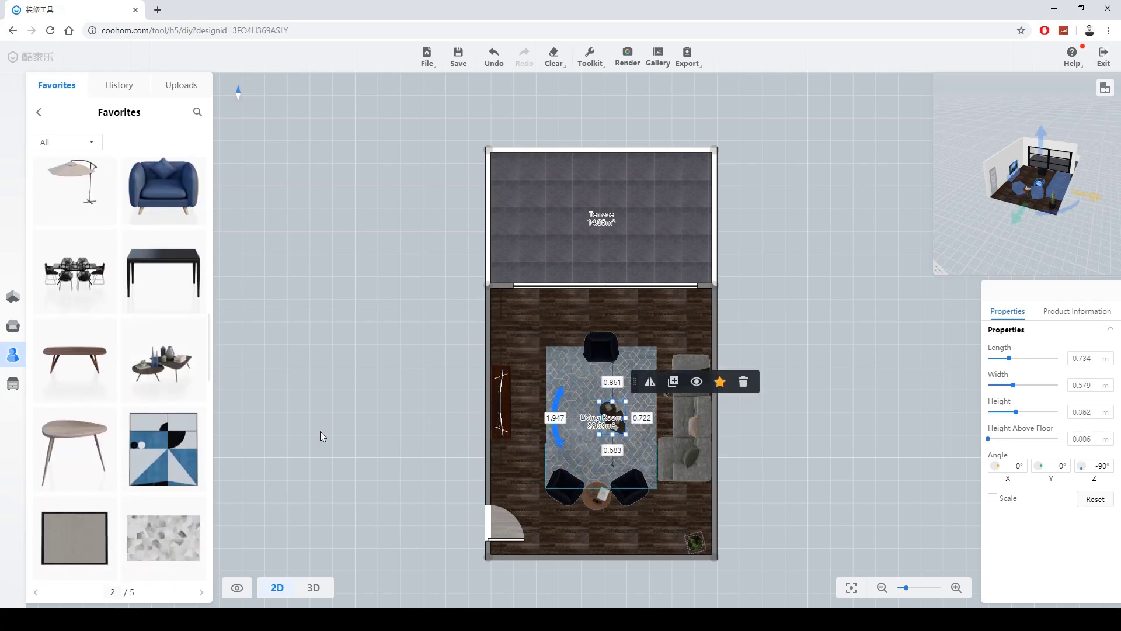
scroll(76, 362, down, 3)
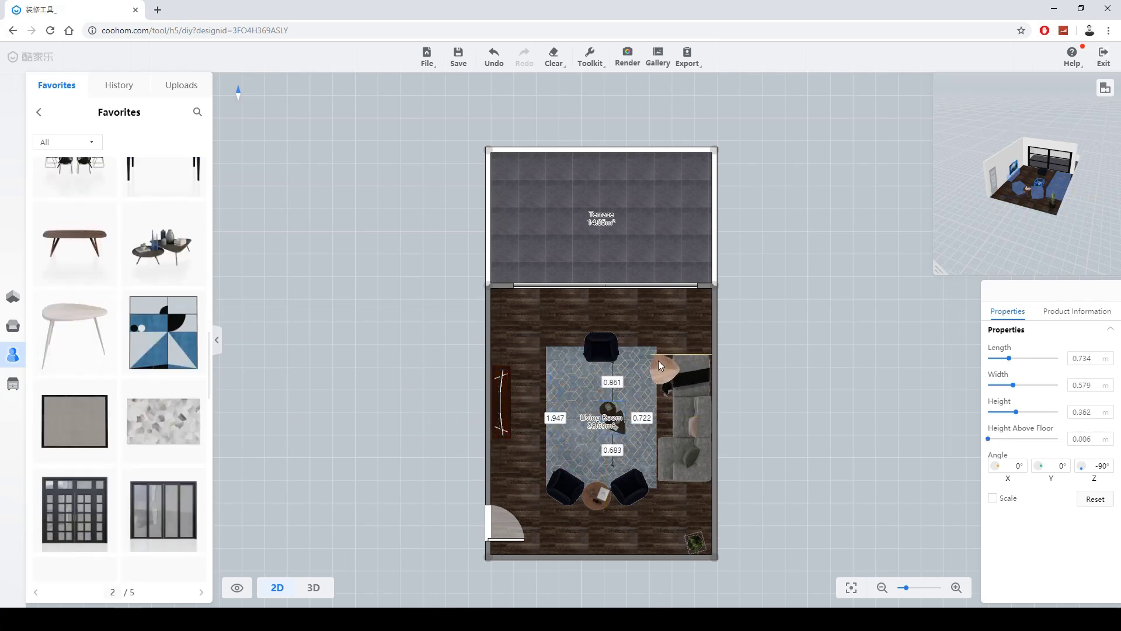
click(654, 360)
Step: Place a desk and a white office chair from Favorites onto the plan
scroll(131, 323, down, 3)
scroll(131, 324, down, 5)
drag(74, 409, 509, 329)
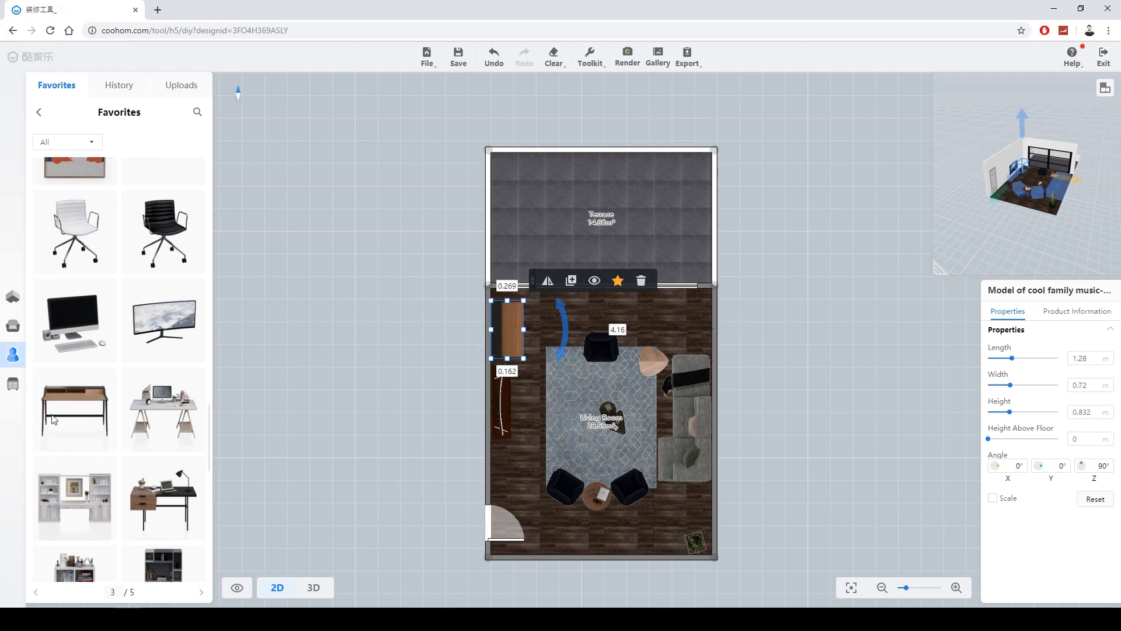
scroll(102, 397, up, 3)
scroll(105, 397, down, 3)
drag(75, 231, 415, 288)
Step: Add a potted plant and position the floor lamp beside the right armchair
scroll(108, 356, down, 5)
scroll(109, 357, down, 5)
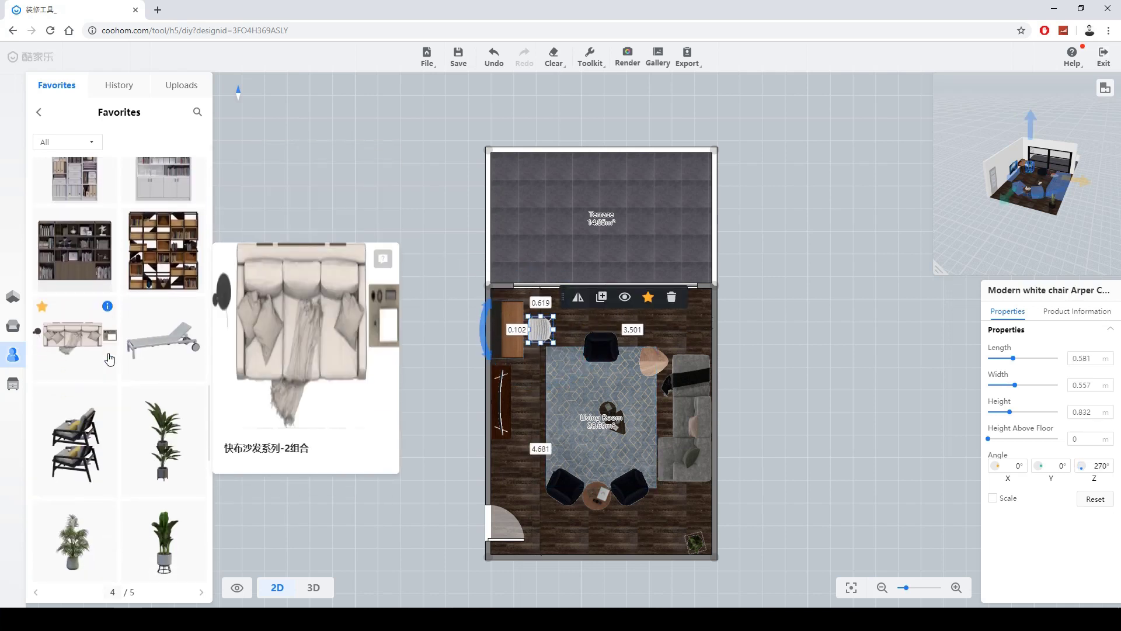
drag(162, 359, 659, 308)
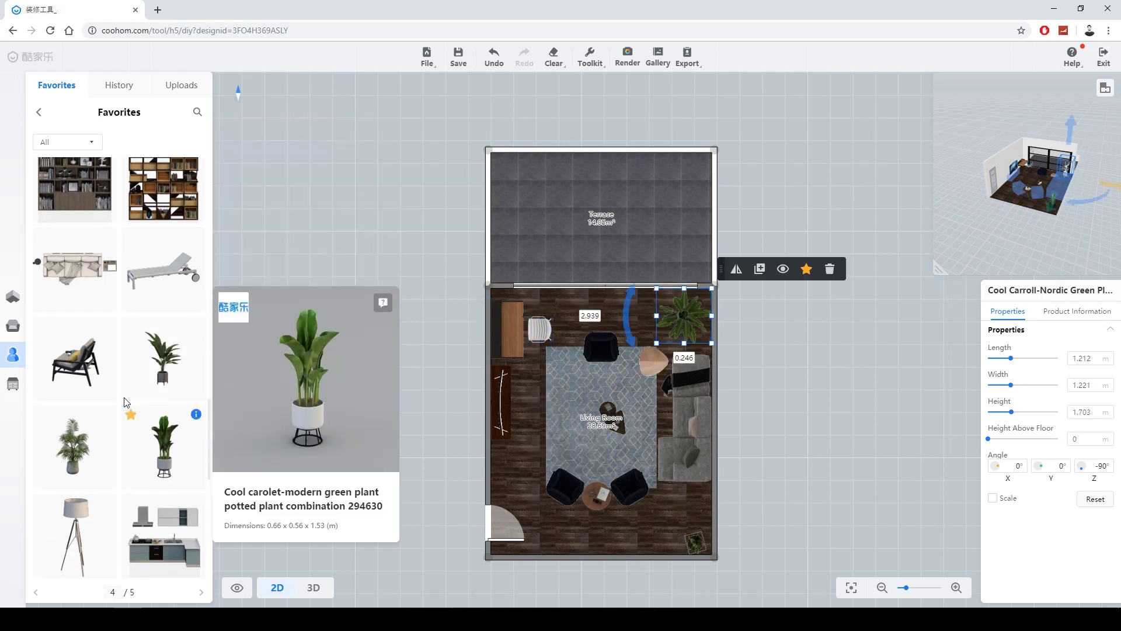
scroll(117, 409, down, 3)
drag(673, 504, 685, 502)
Step: Place the 2.37 m study bookshelf against the bottom wall
scroll(108, 524, down, 5)
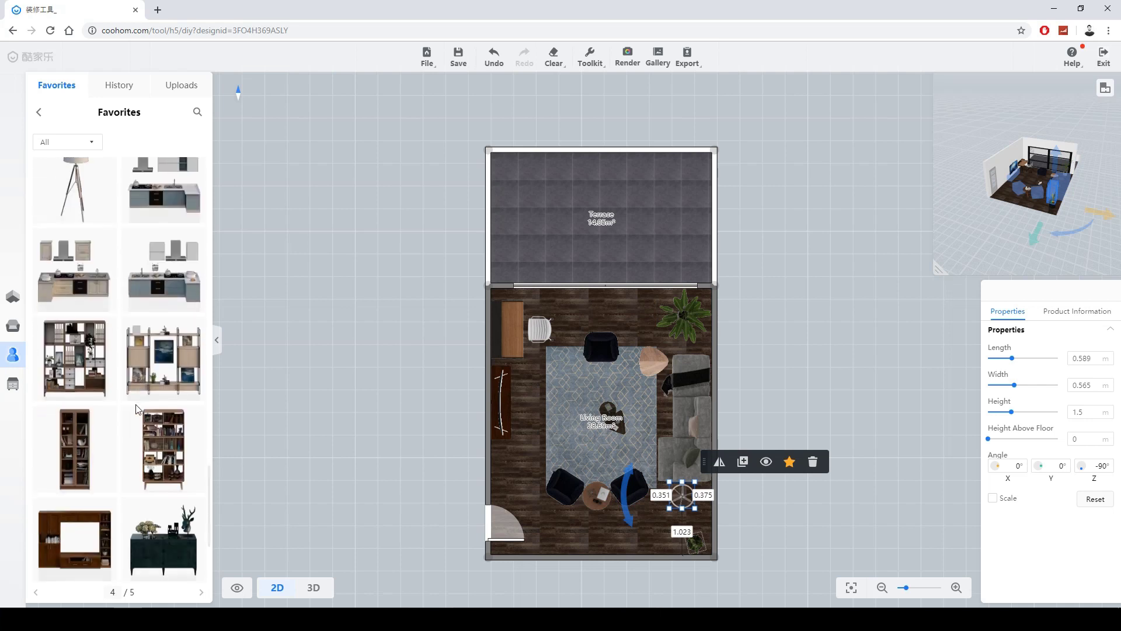
scroll(175, 503, up, 5)
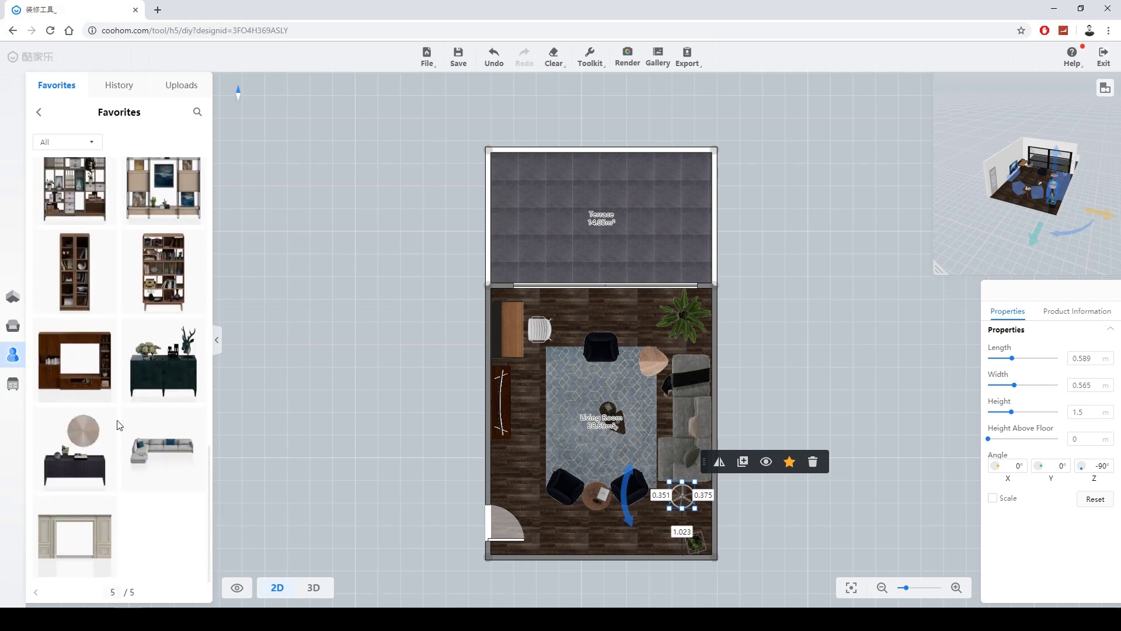
drag(177, 494, 590, 418)
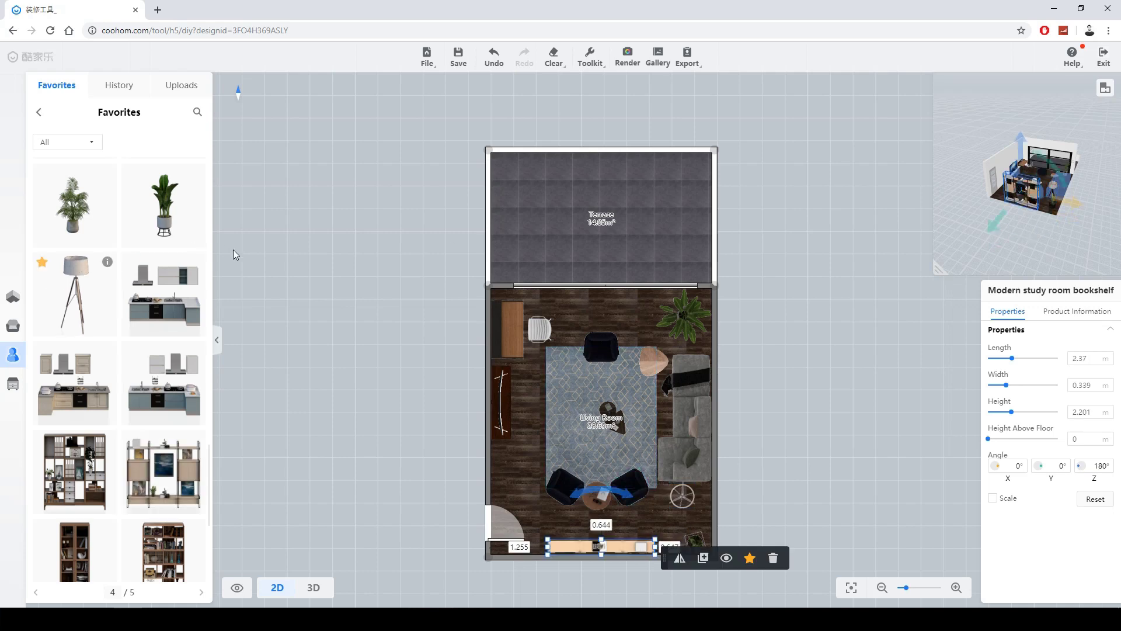
scroll(656, 467, up, 4)
Step: Scale the coffee table proportionally to 1.2 m long
click(631, 426)
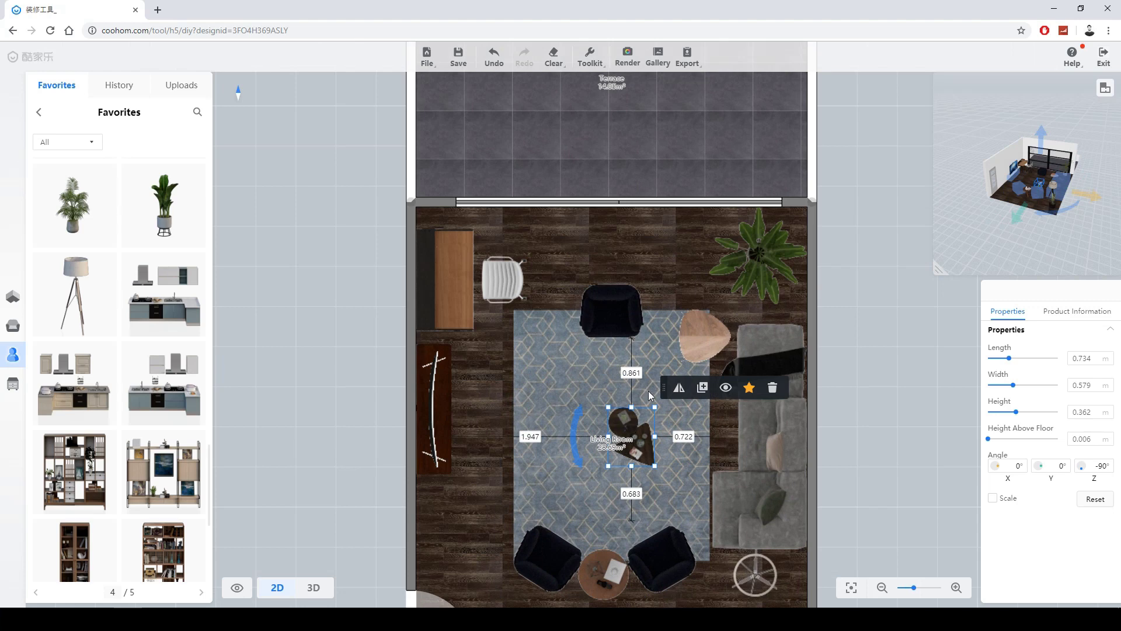
click(993, 499)
drag(1010, 360, 1053, 362)
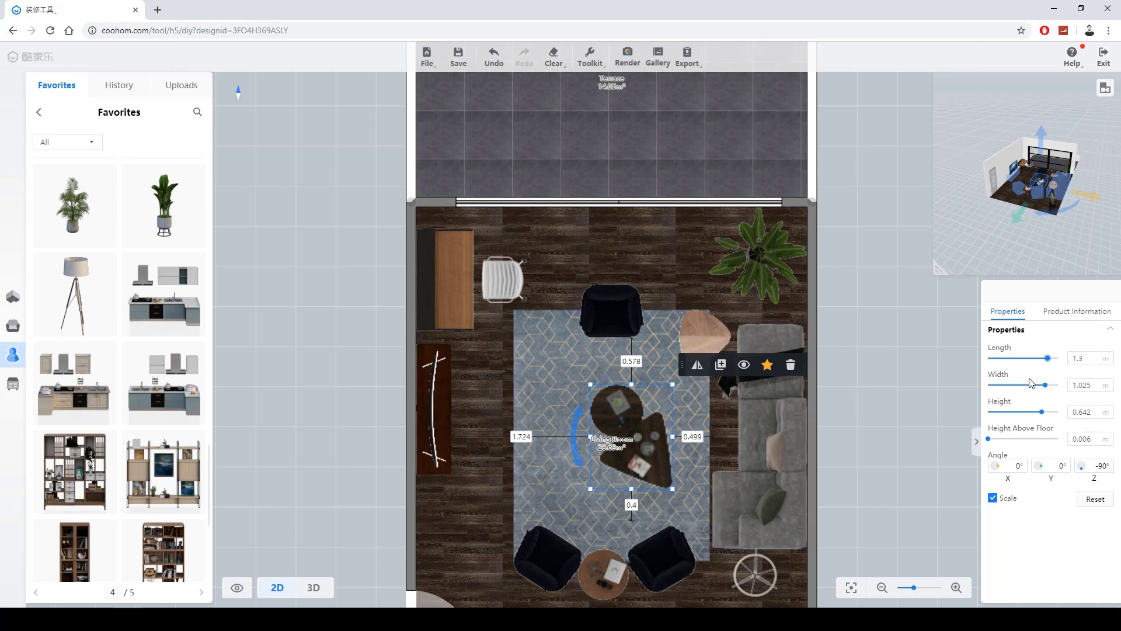
drag(1048, 359, 1043, 359)
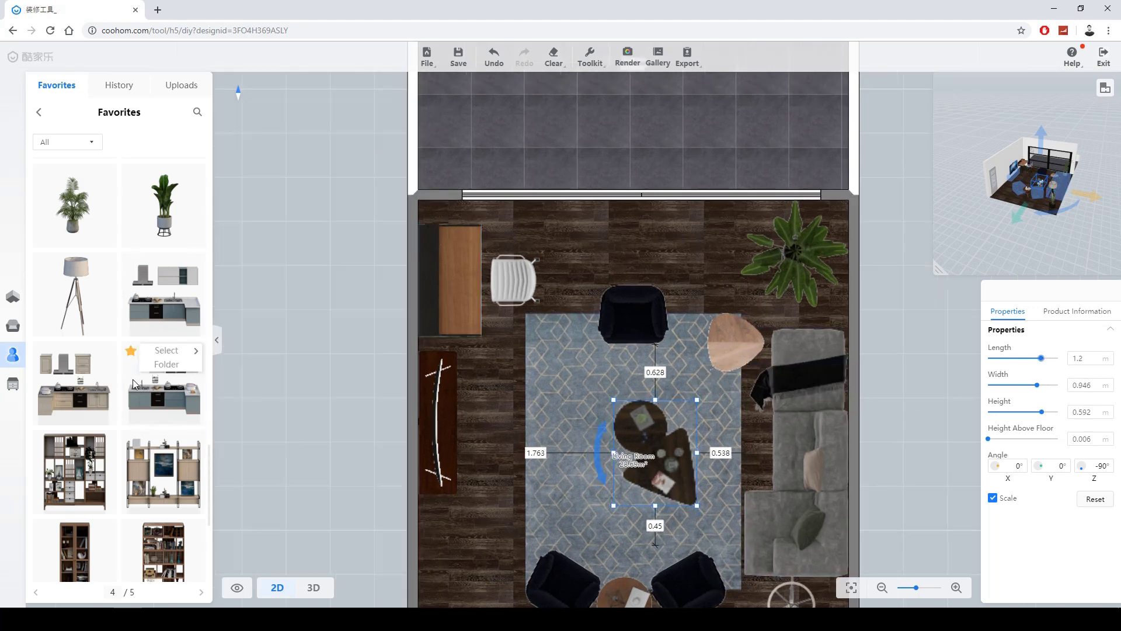
Step: Drop the laptop desk set from Favorites onto the desk
scroll(146, 409, down, 5)
scroll(146, 432, up, 10)
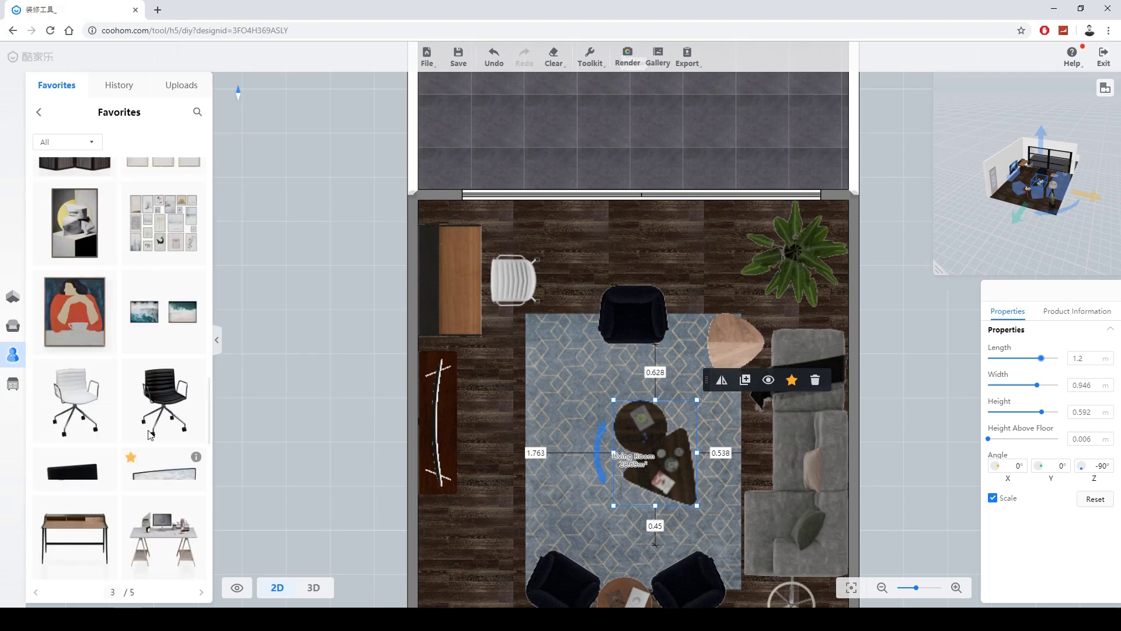
scroll(157, 422, up, 6)
drag(176, 370, 465, 279)
click(475, 287)
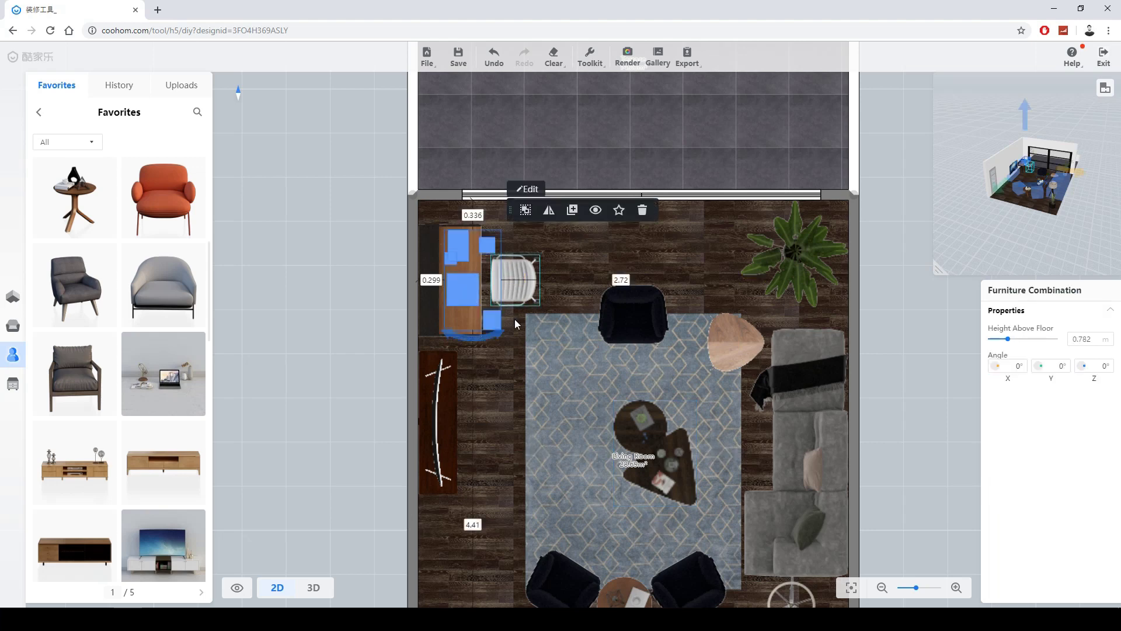
Step: Adjust the desk group's rotation and select it in the 3D view
drag(445, 334, 472, 362)
scroll(496, 278, up, 5)
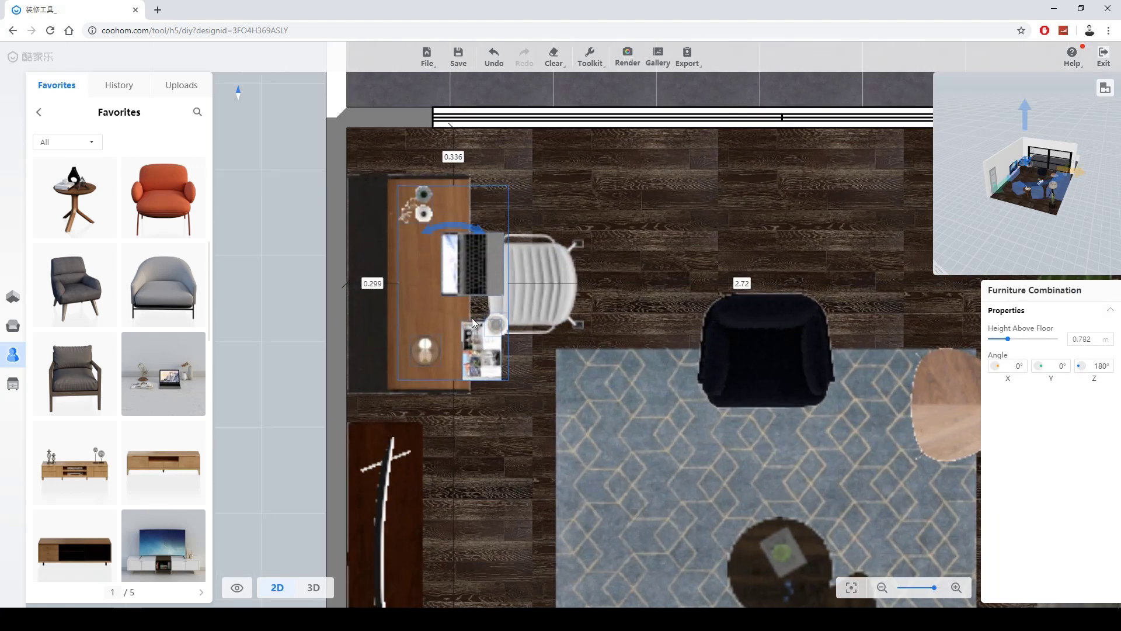
click(313, 587)
scroll(510, 286, up, 5)
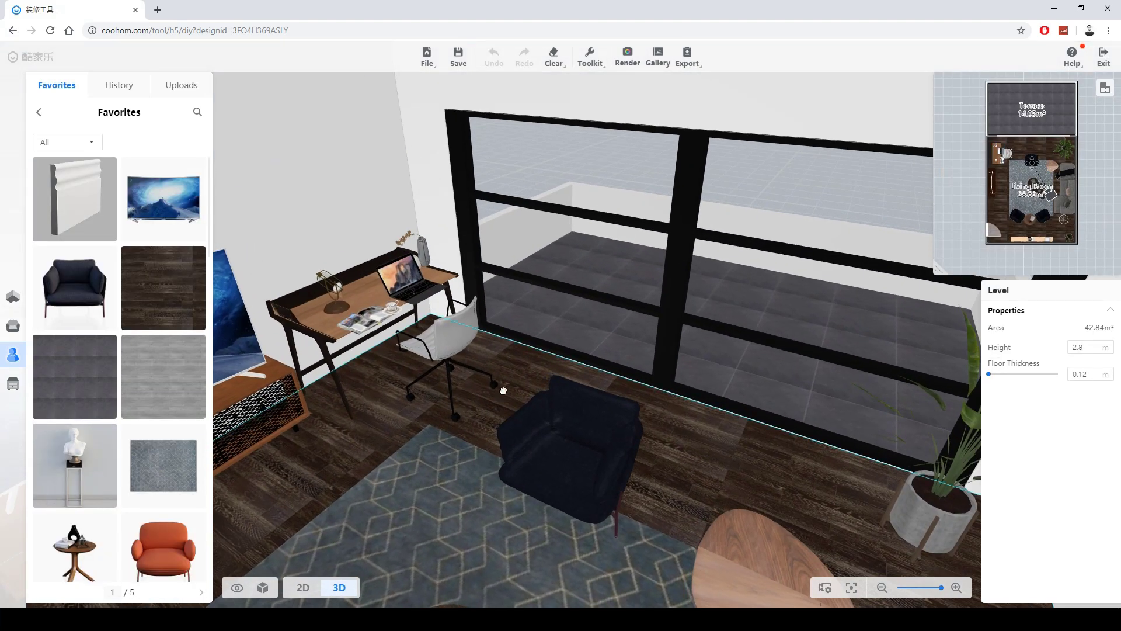
drag(504, 390, 535, 327)
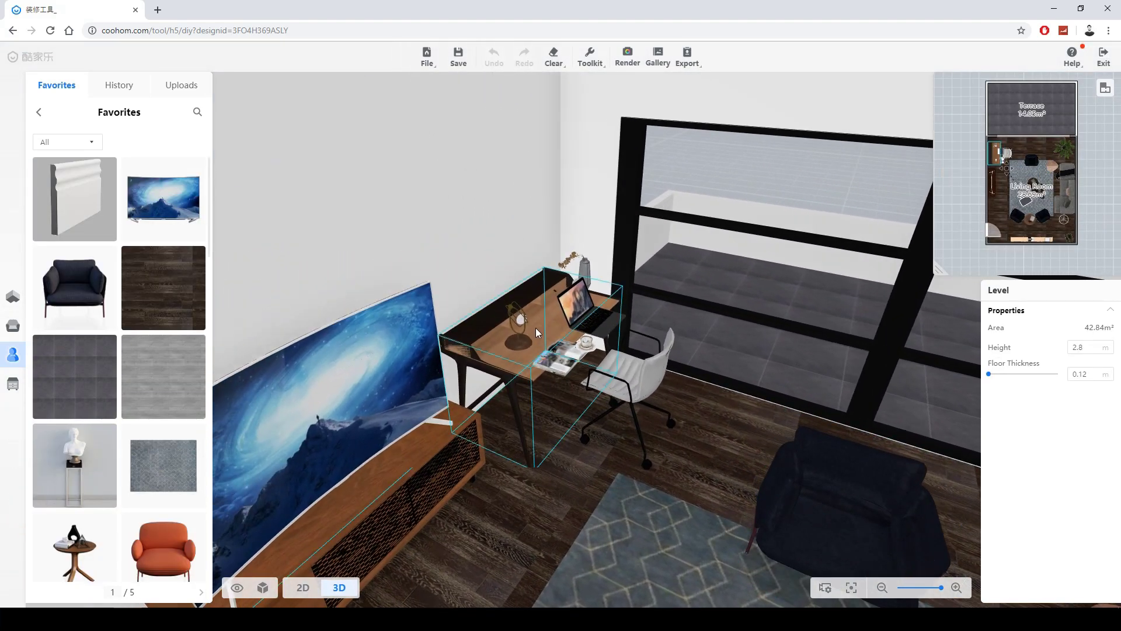
click(598, 326)
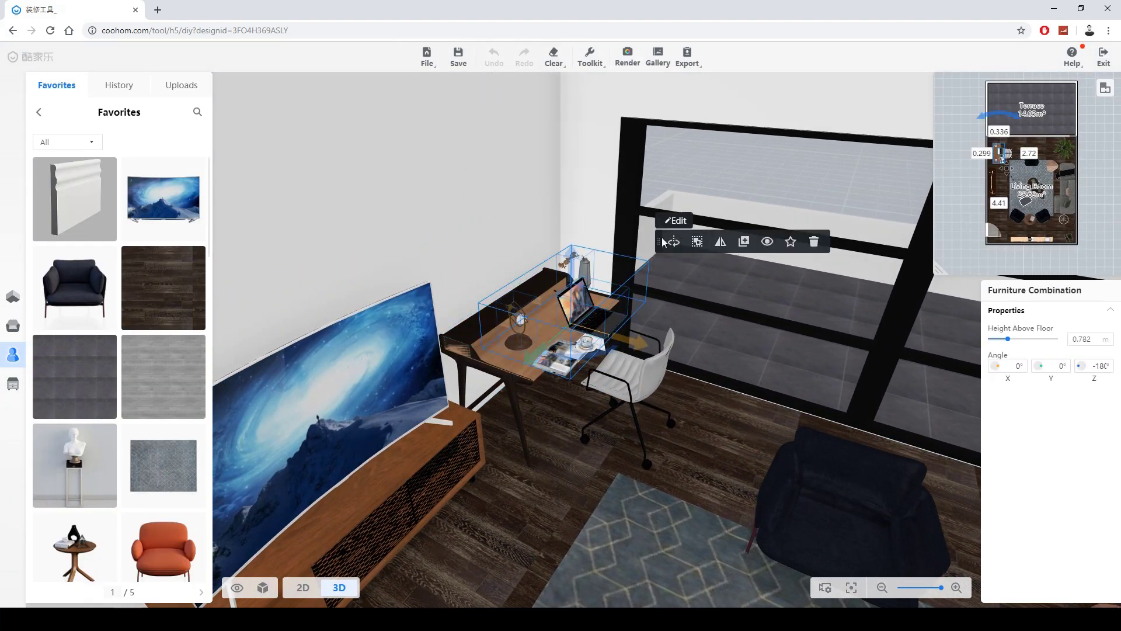
Step: Edit the desk group and delete the vase from it
click(671, 240)
click(518, 317)
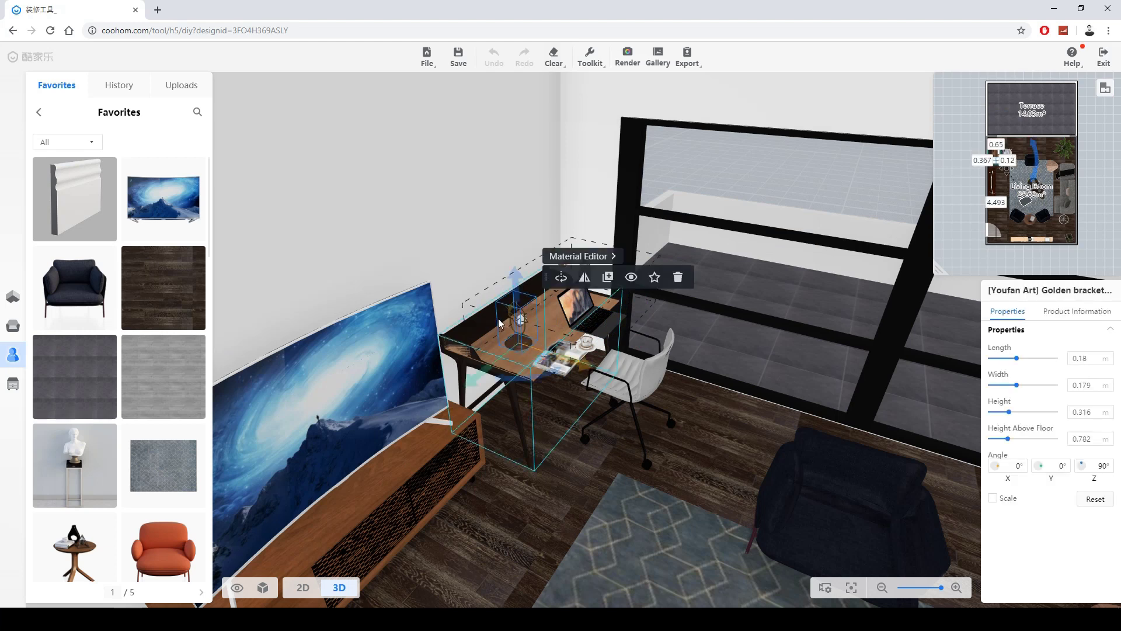
key(Delete)
click(568, 367)
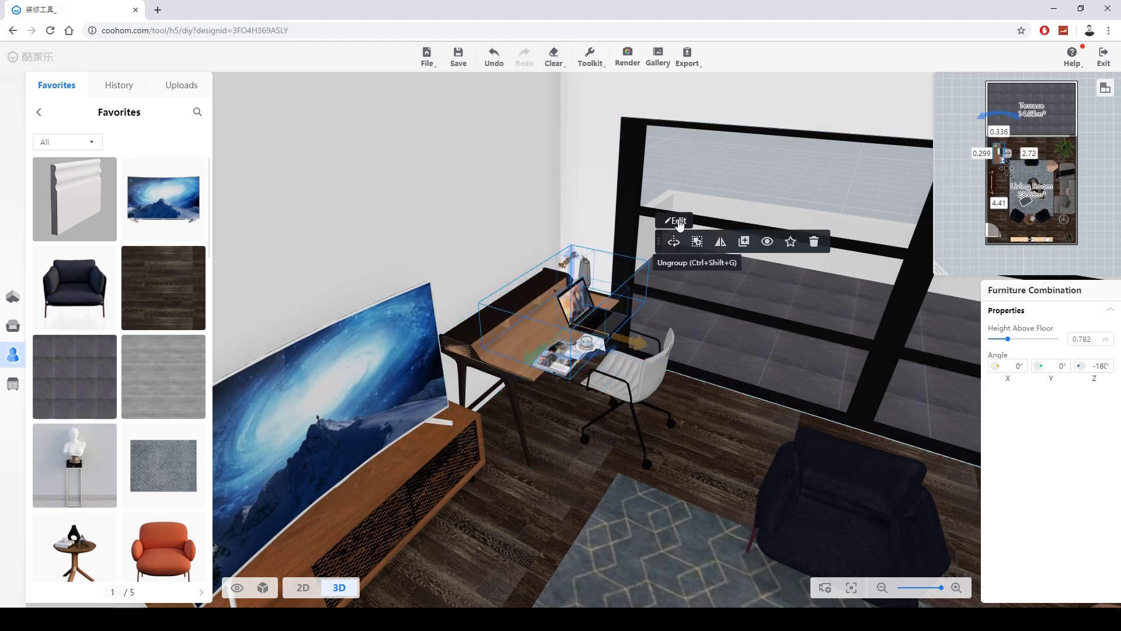
click(671, 240)
click(588, 270)
key(Delete)
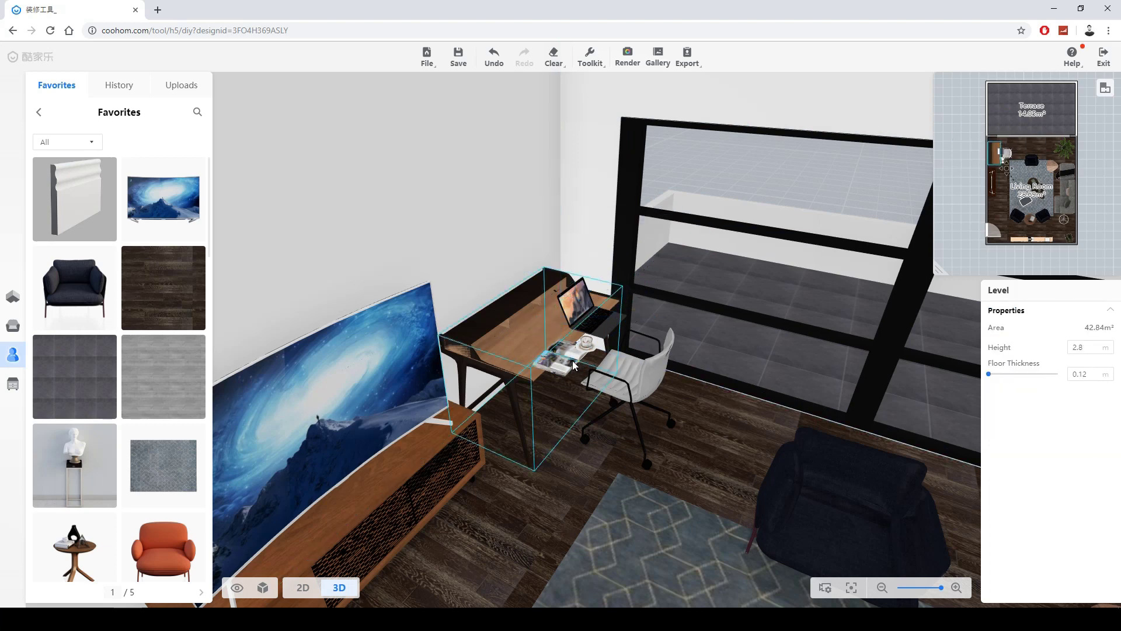
Step: Slide the laptop items left and lower them to 0.736 m onto the desktop
click(604, 359)
drag(634, 357, 557, 338)
scroll(552, 344, up, 5)
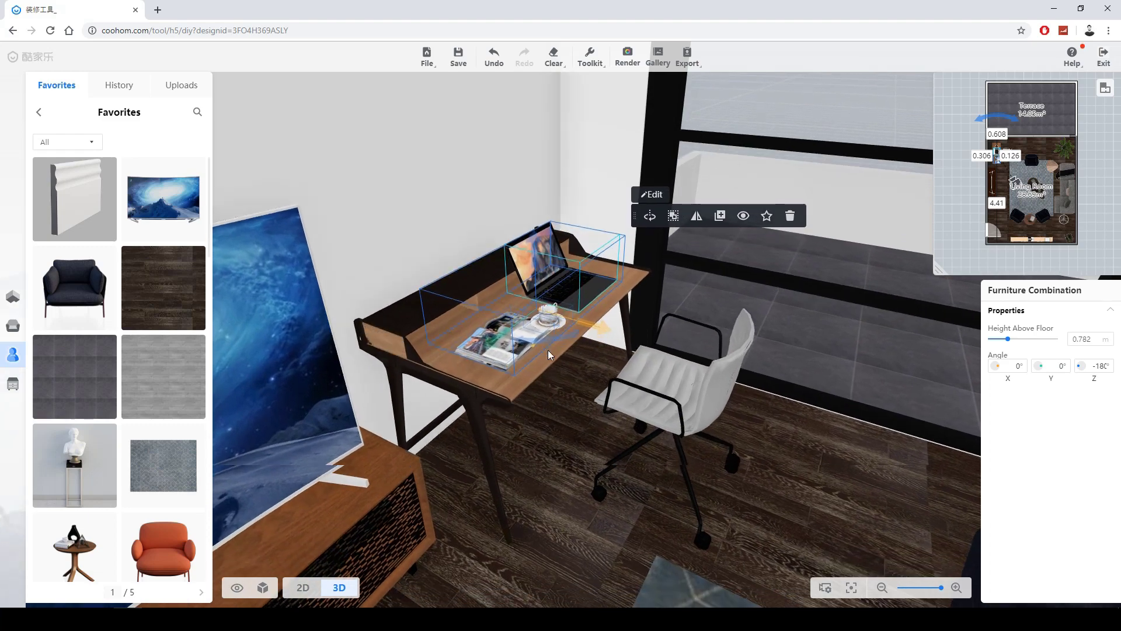
right_drag(548, 350, 520, 156)
scroll(523, 154, down, 2)
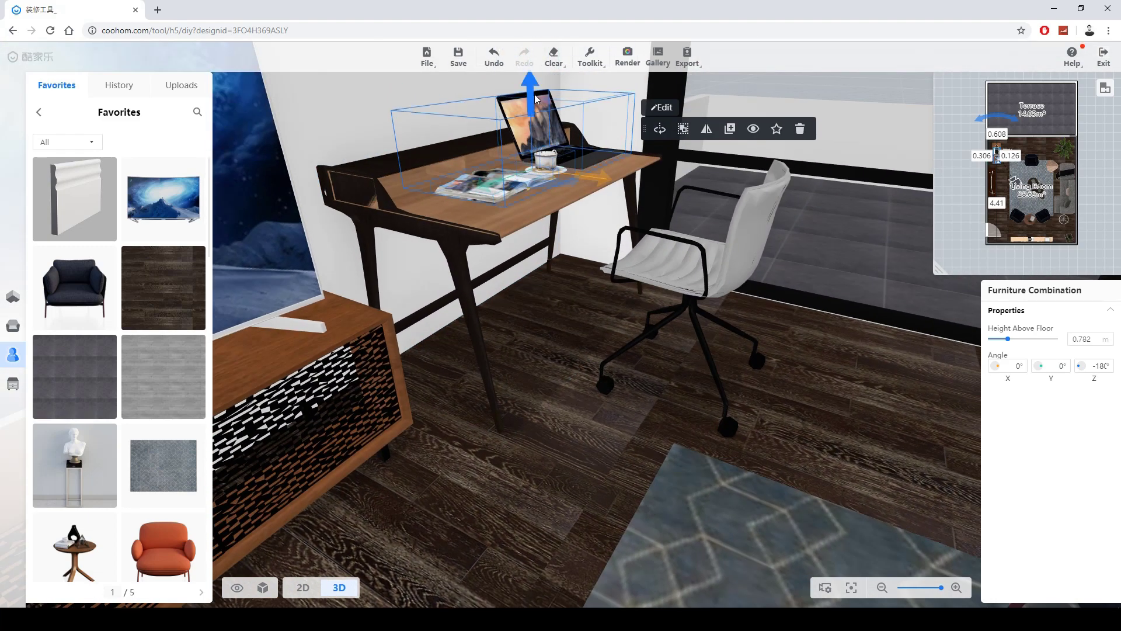
drag(531, 97, 532, 106)
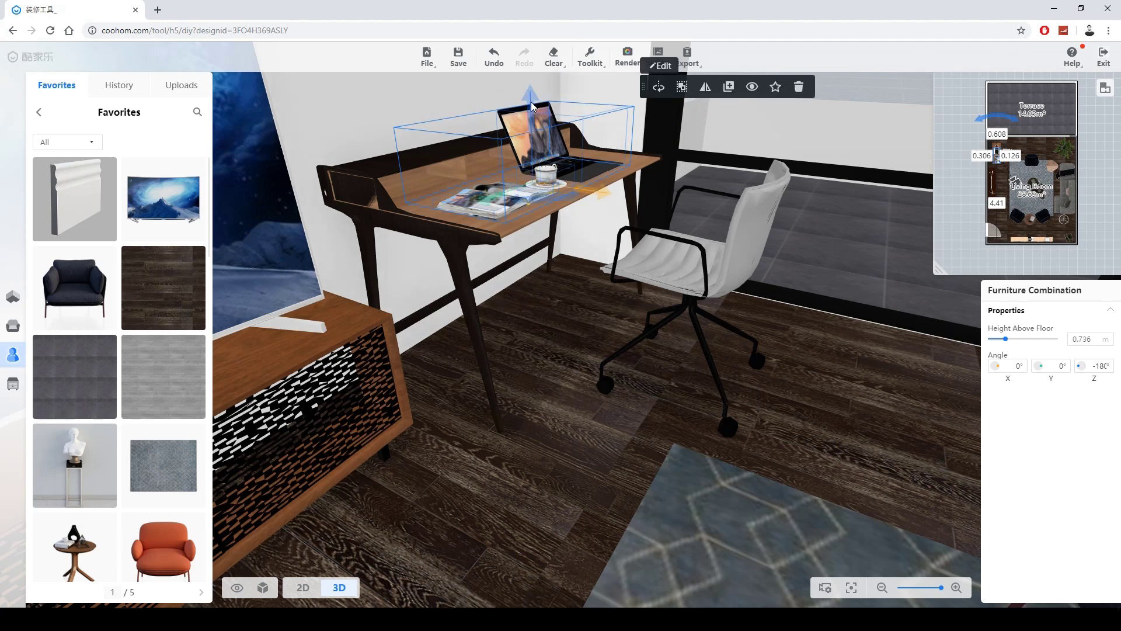
click(303, 588)
Step: Place a planter at the top of the Terrace
scroll(667, 306, down, 1)
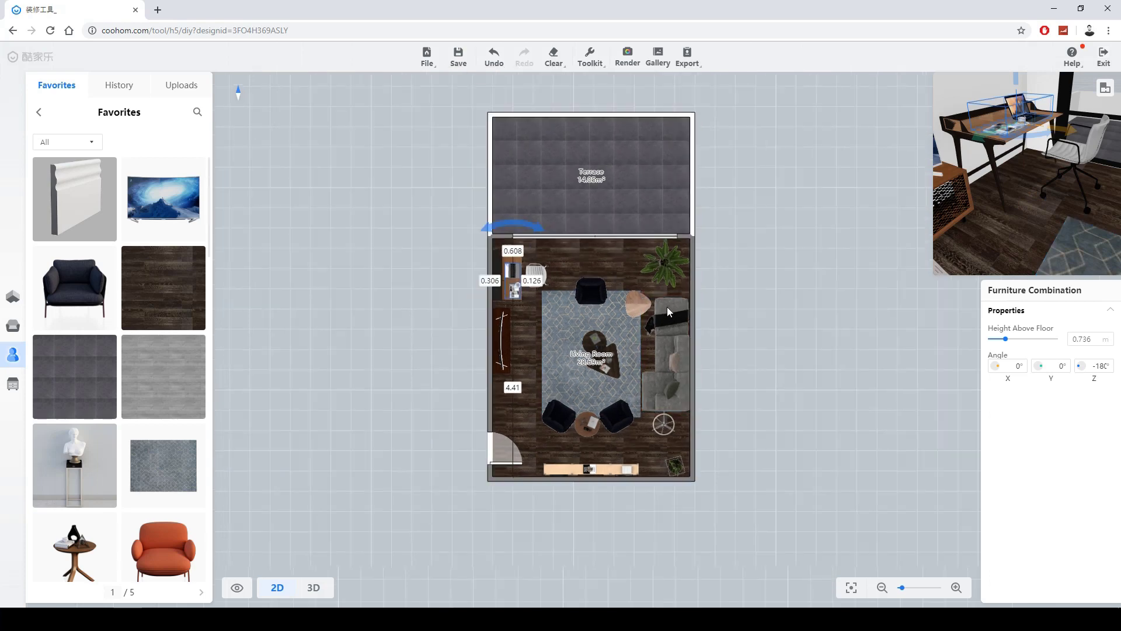
scroll(667, 307, down, 1)
scroll(118, 335, down, 5)
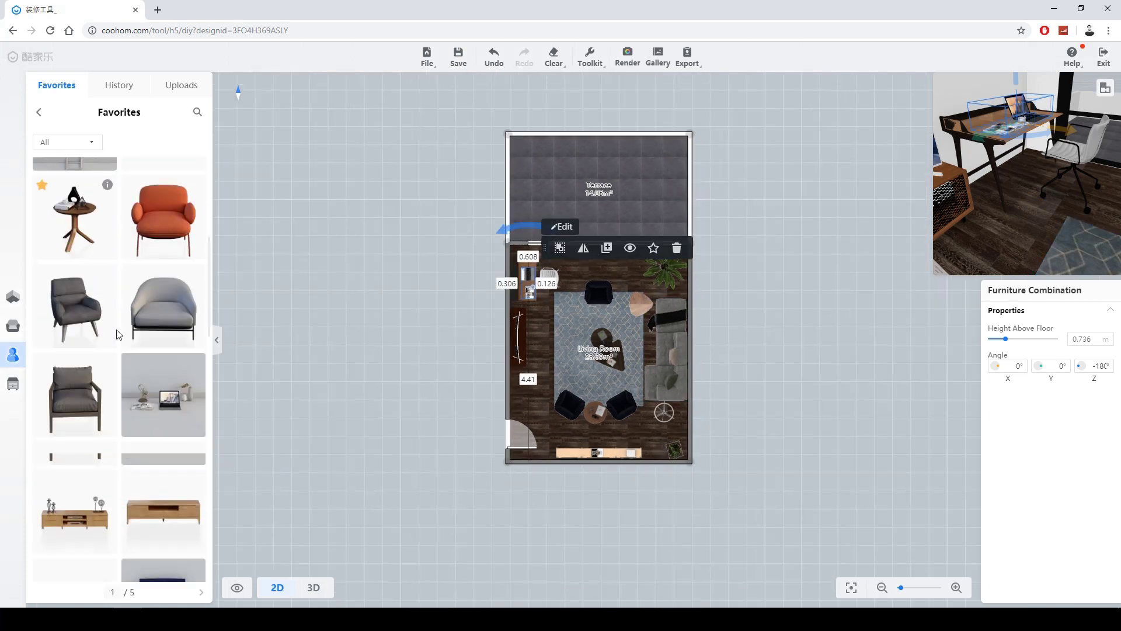
scroll(119, 335, down, 5)
right_drag(720, 197, 678, 308)
mouse_move(156, 350)
drag(156, 350, 482, 280)
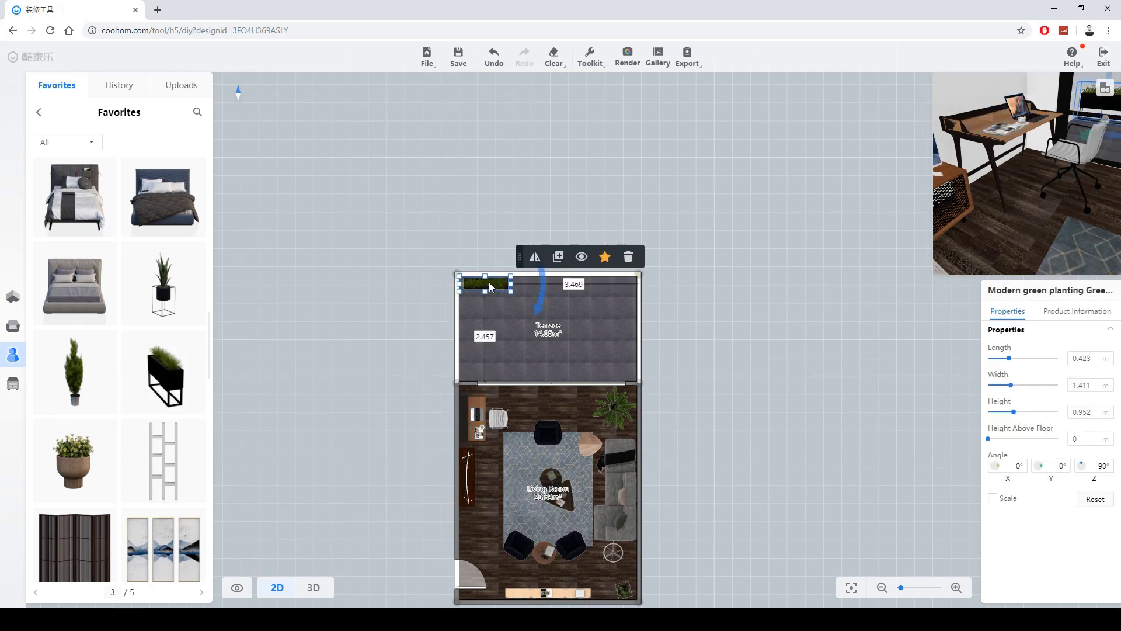
Step: Copy the planter twice and rotate the copies along the Terrace's top wall
key(ctrl+c)
key(ctrl+v)
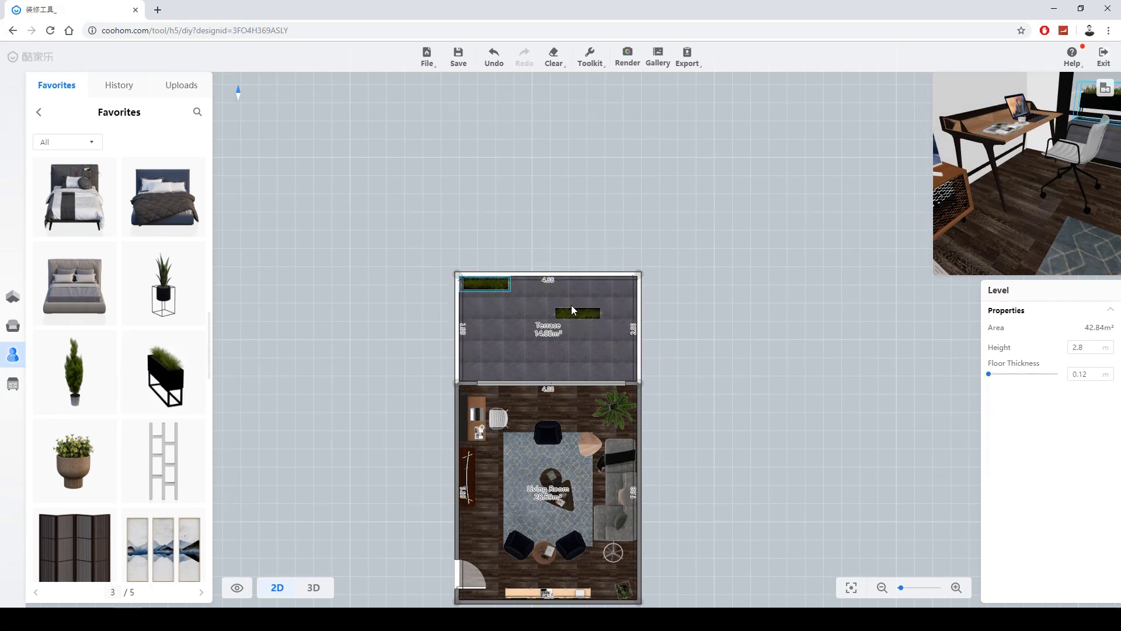
click(548, 288)
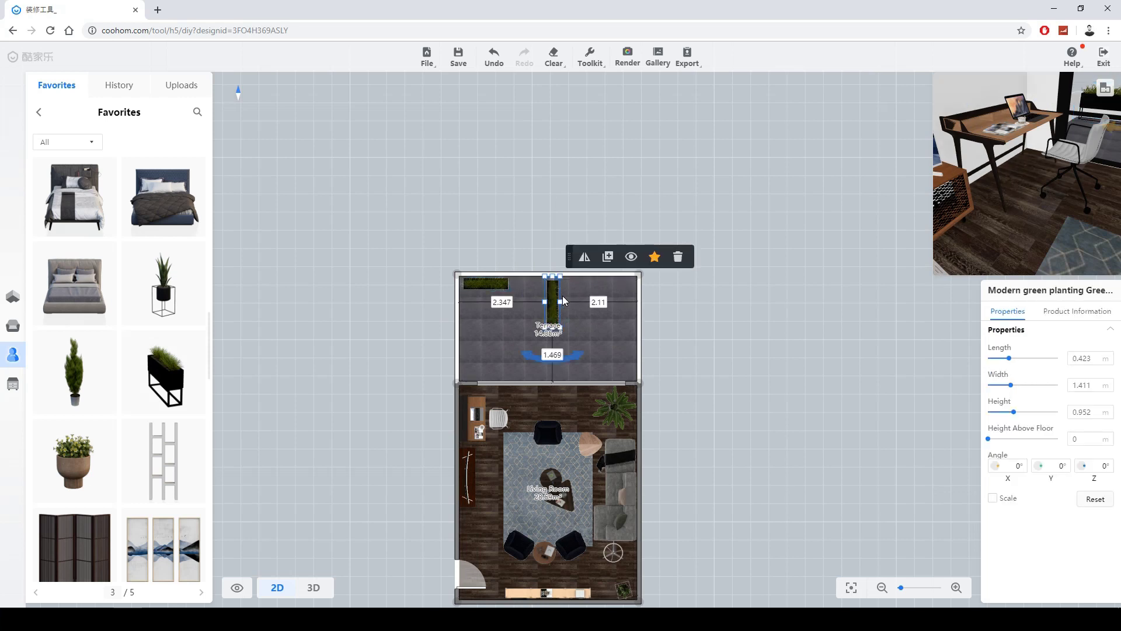
drag(552, 355, 543, 280)
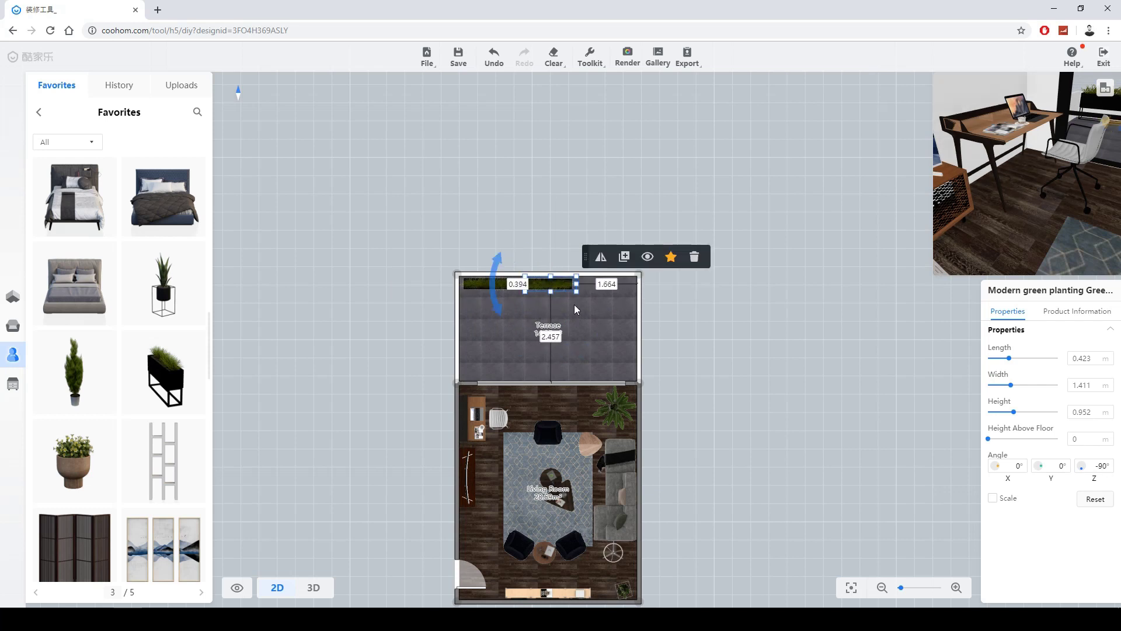
click(624, 257)
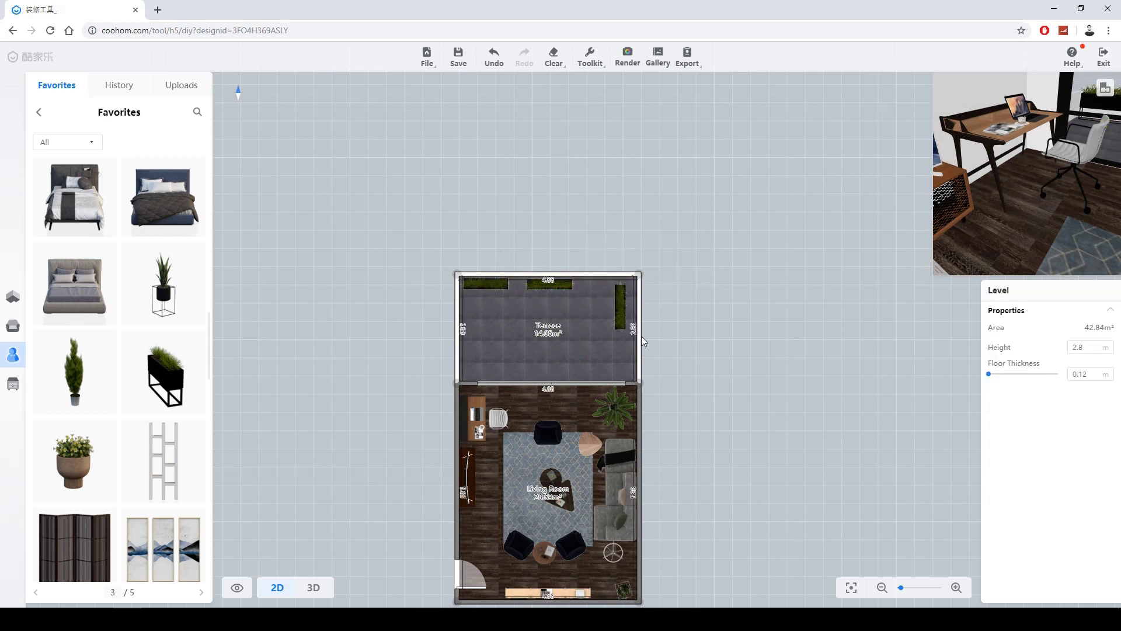
click(613, 292)
drag(637, 342, 575, 269)
click(394, 174)
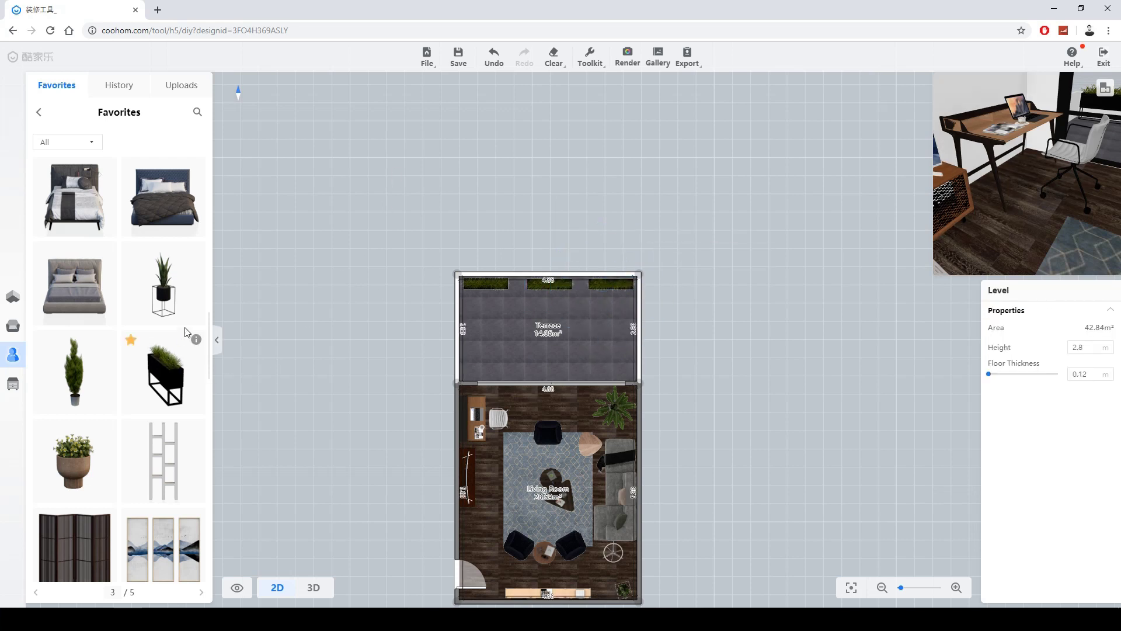
Step: Add the sunshade umbrella and centre it on the Terrace
scroll(178, 316, up, 1)
scroll(146, 306, up, 3)
scroll(169, 321, down, 10)
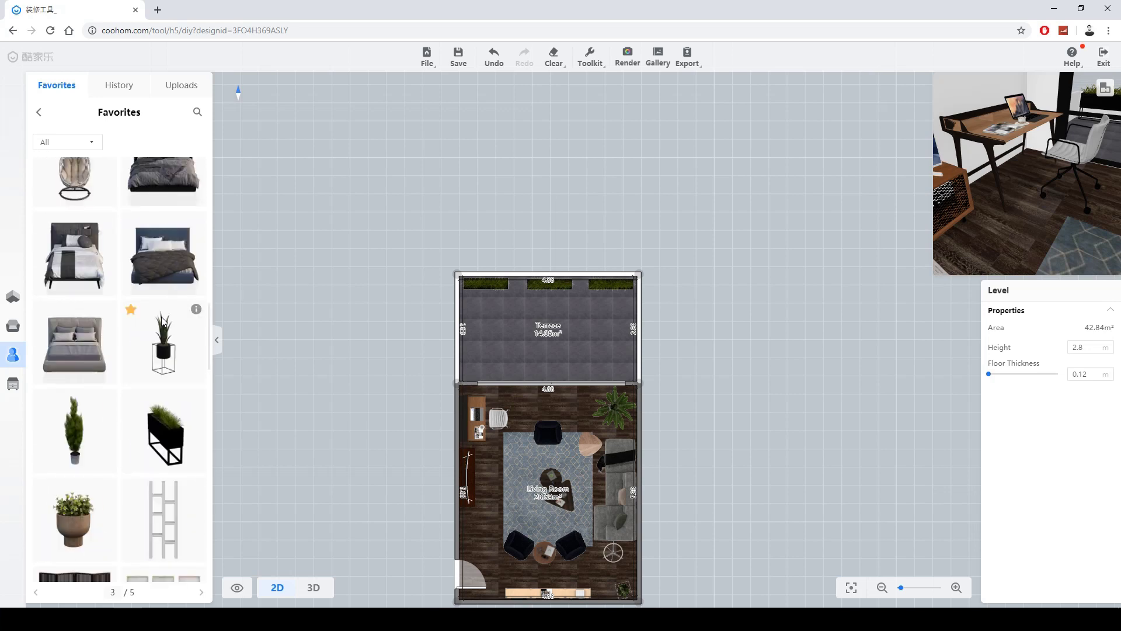
scroll(159, 342, up, 10)
drag(73, 348, 519, 295)
drag(592, 315, 523, 330)
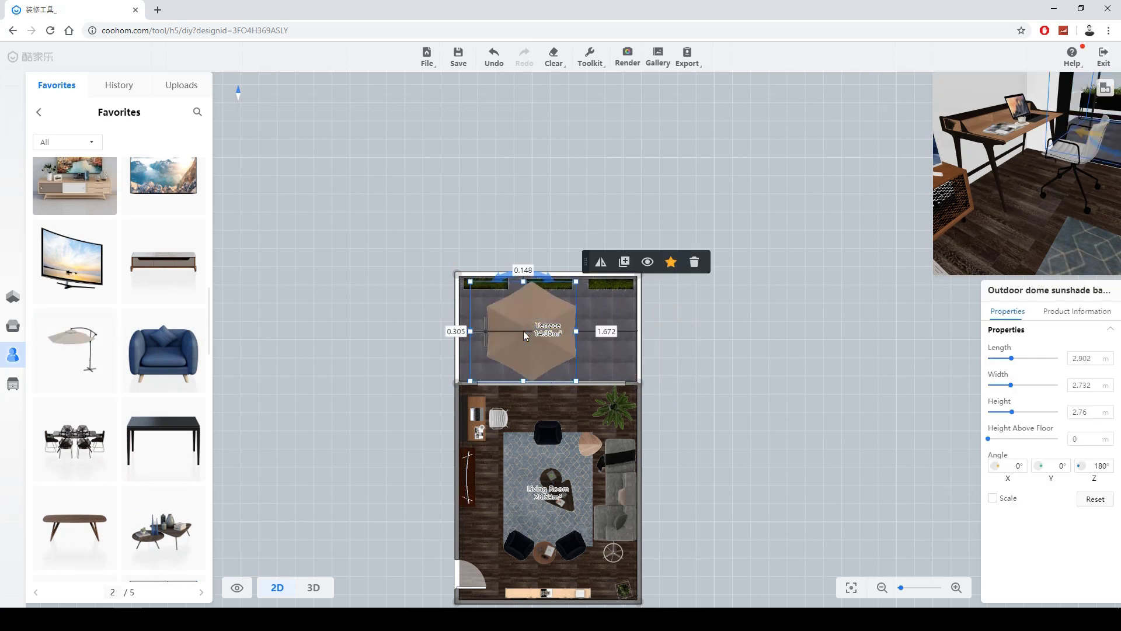
Step: Place the dining set on the Terrace and shift it left
scroll(142, 368, up, 10)
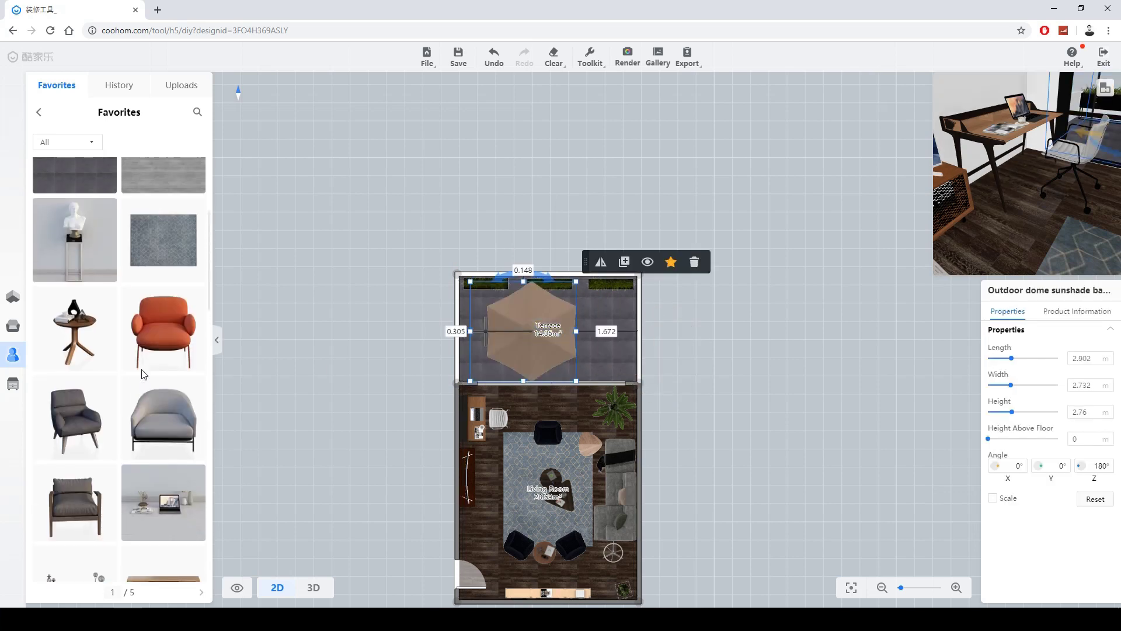
scroll(160, 339, down, 10)
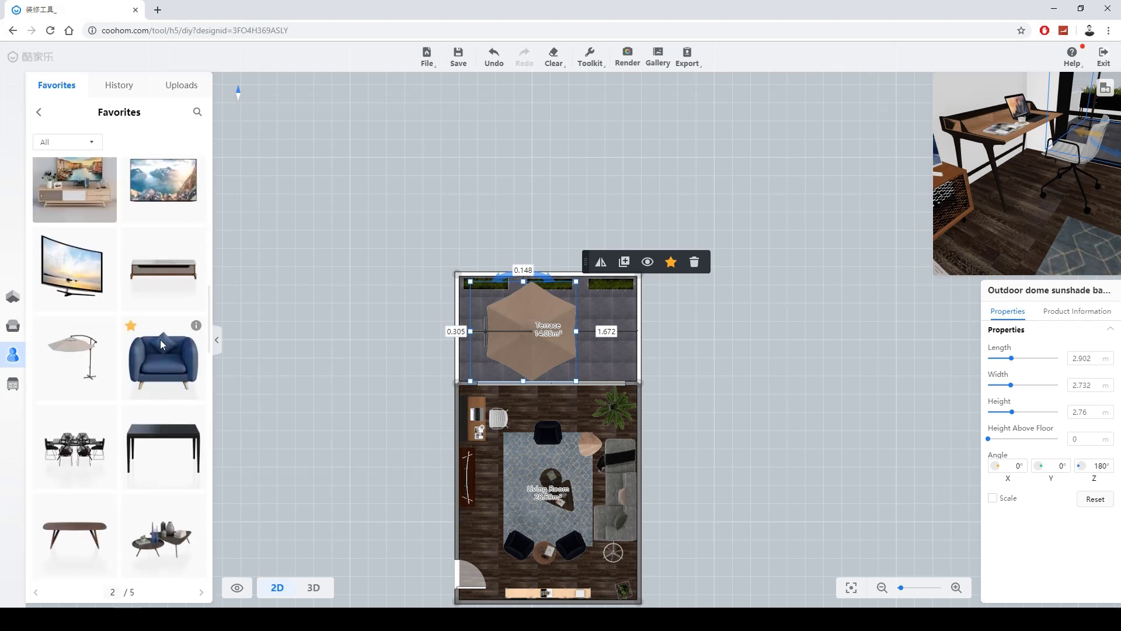
drag(74, 215, 619, 343)
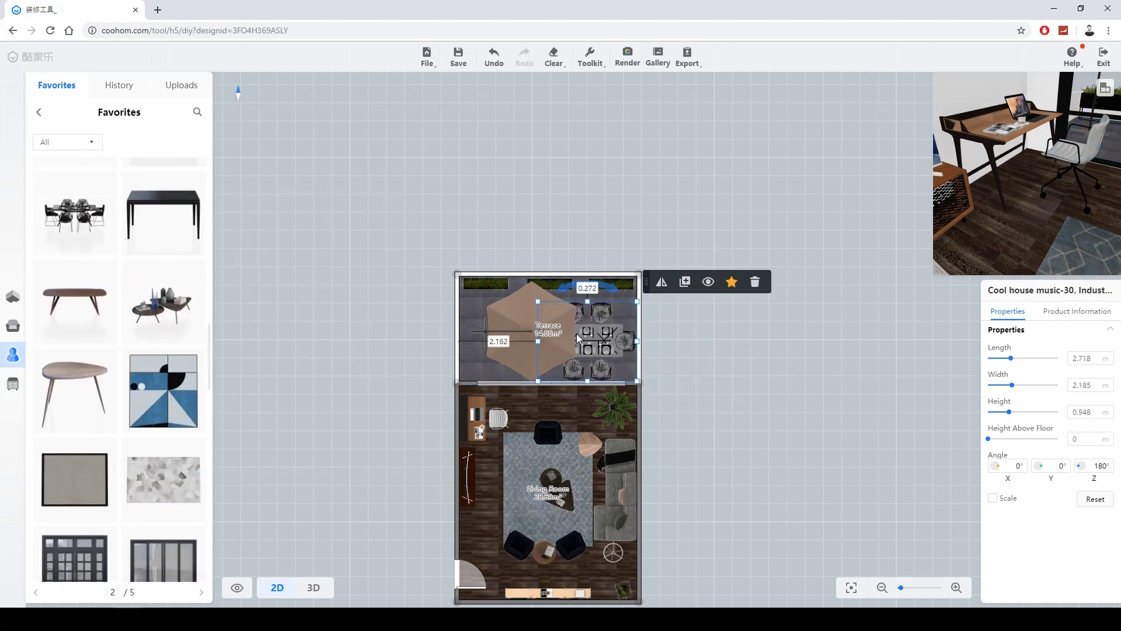
drag(607, 341, 582, 336)
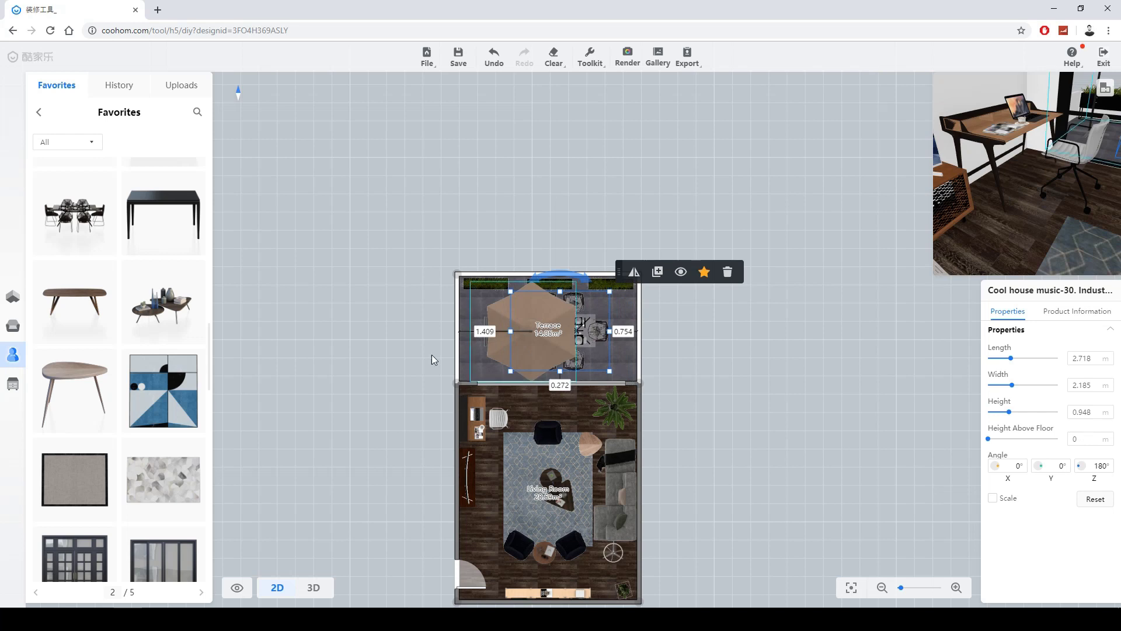
Step: Add a potted plant near the Terrace's right wall and undo the accidental wall move
scroll(97, 318, up, 5)
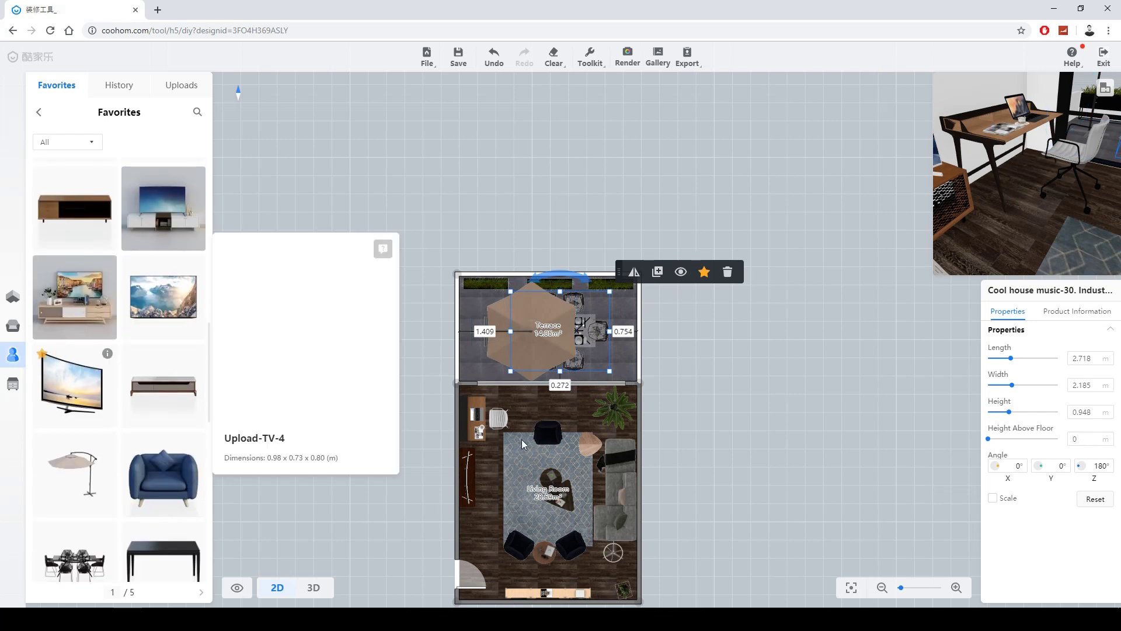
scroll(128, 286, down, 1)
scroll(127, 285, down, 10)
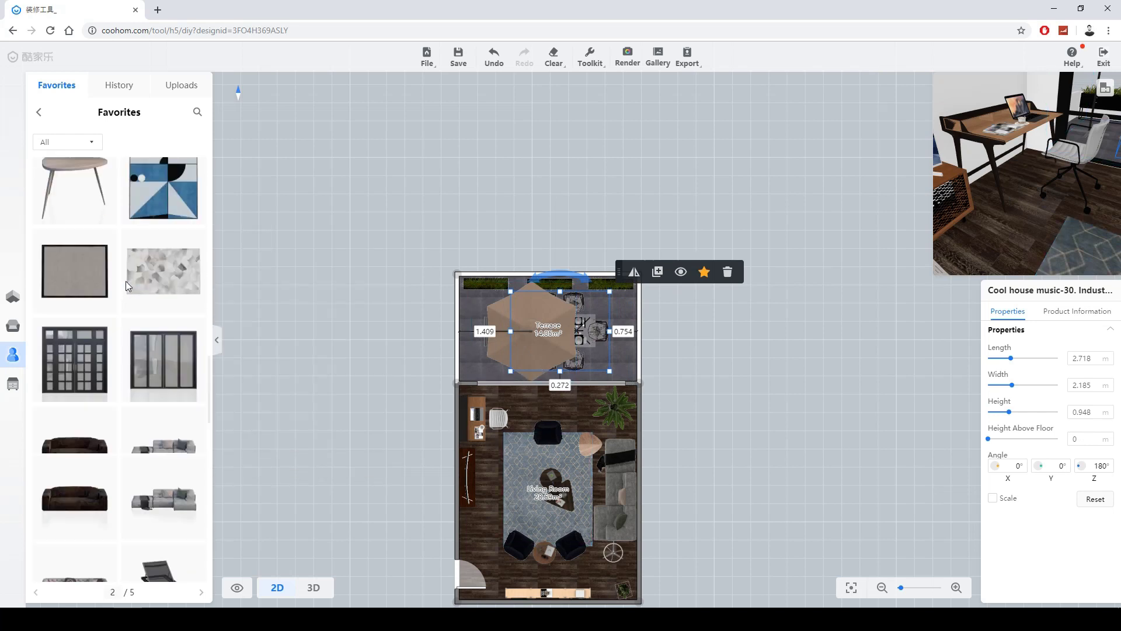
drag(163, 502, 606, 392)
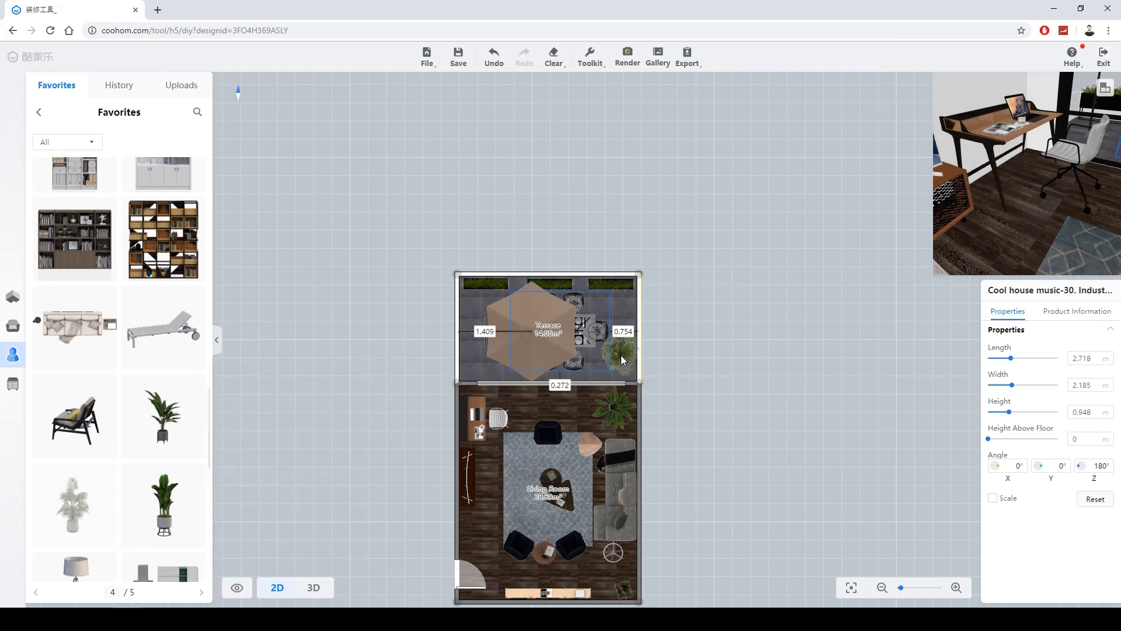
scroll(492, 338, up, 3)
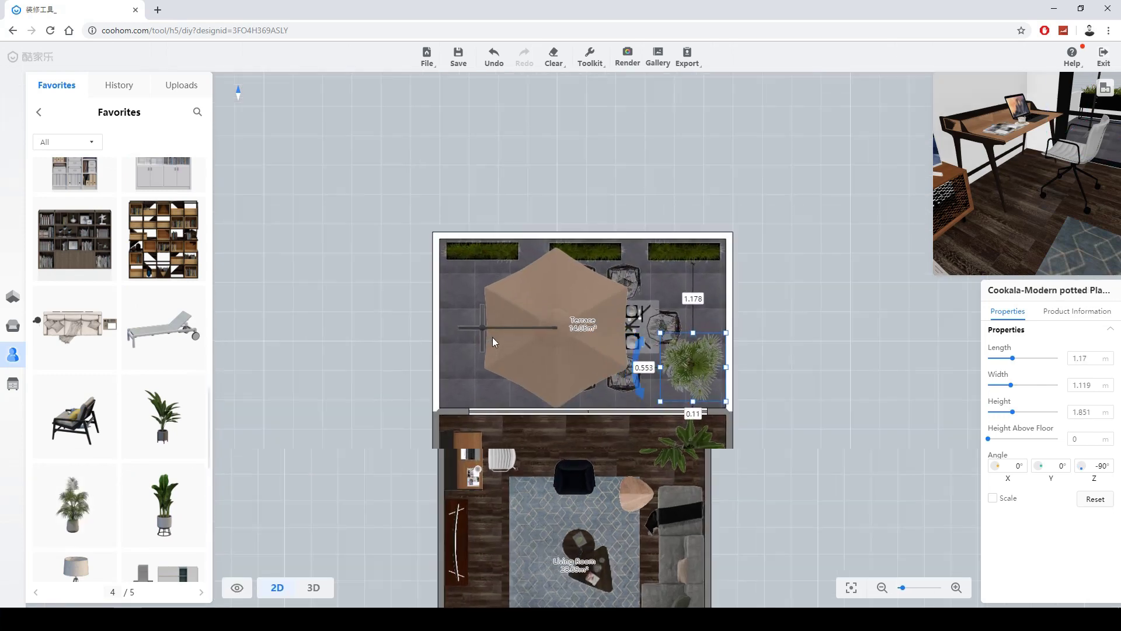
key(ctrl+z)
drag(446, 381, 420, 315)
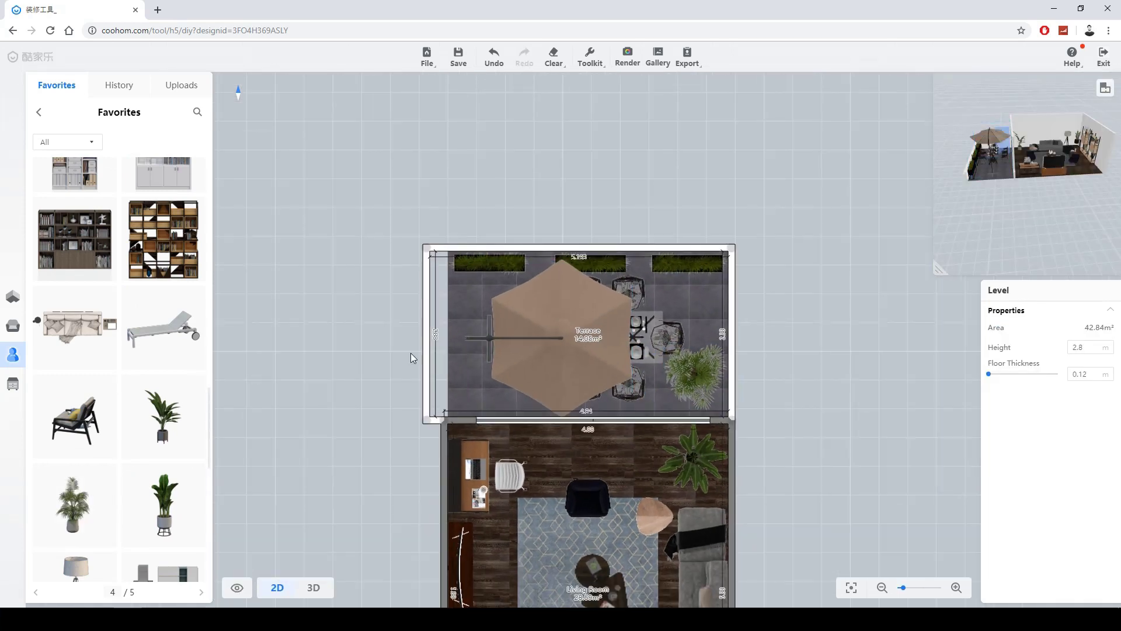
key(ctrl+z)
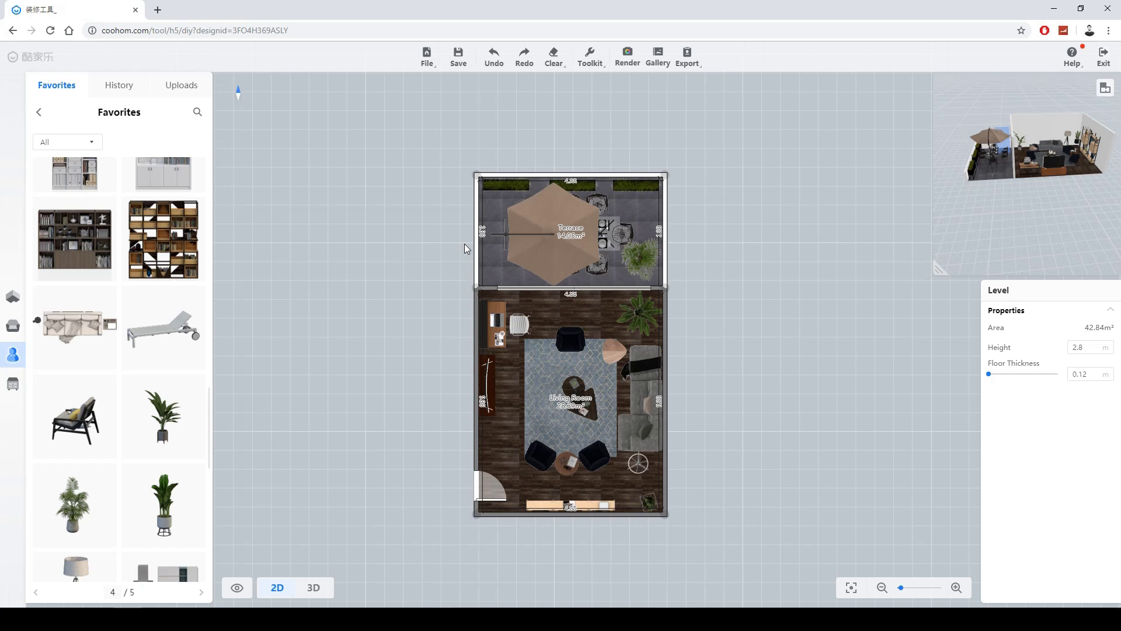
scroll(129, 334, up, 3)
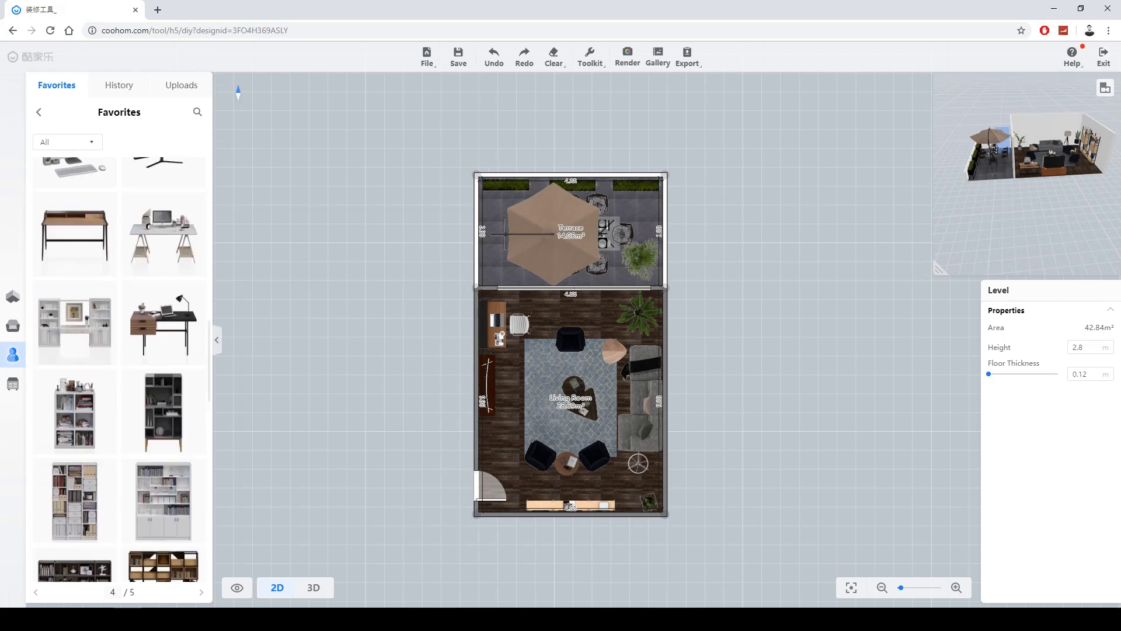
Step: Replace the terrace window with the sliding glass door in 3D
click(314, 588)
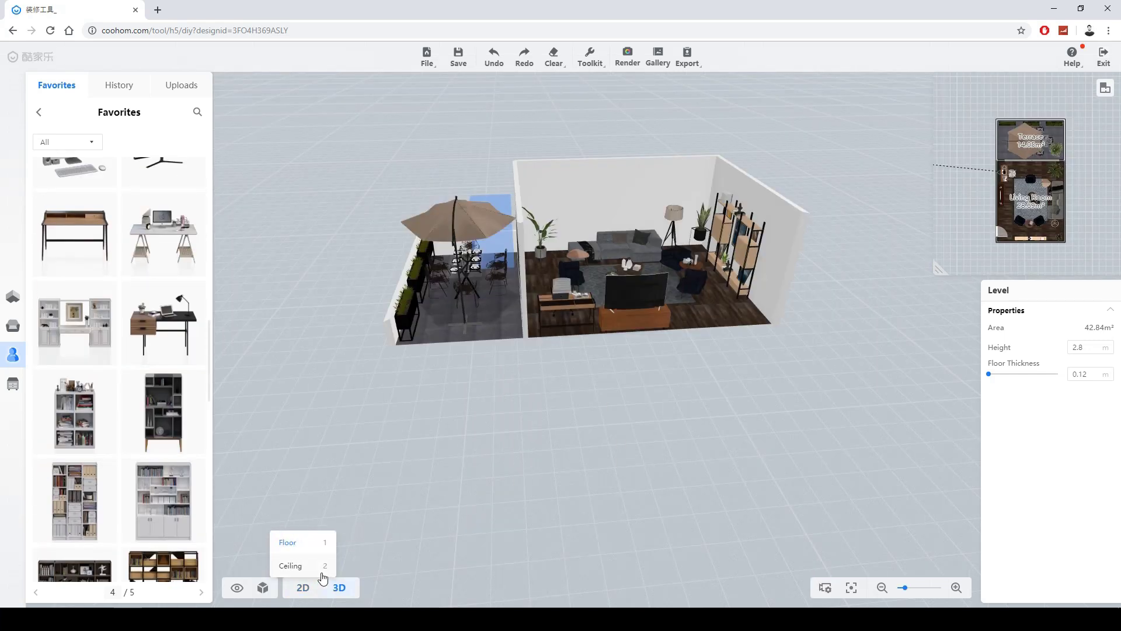
drag(706, 448, 639, 248)
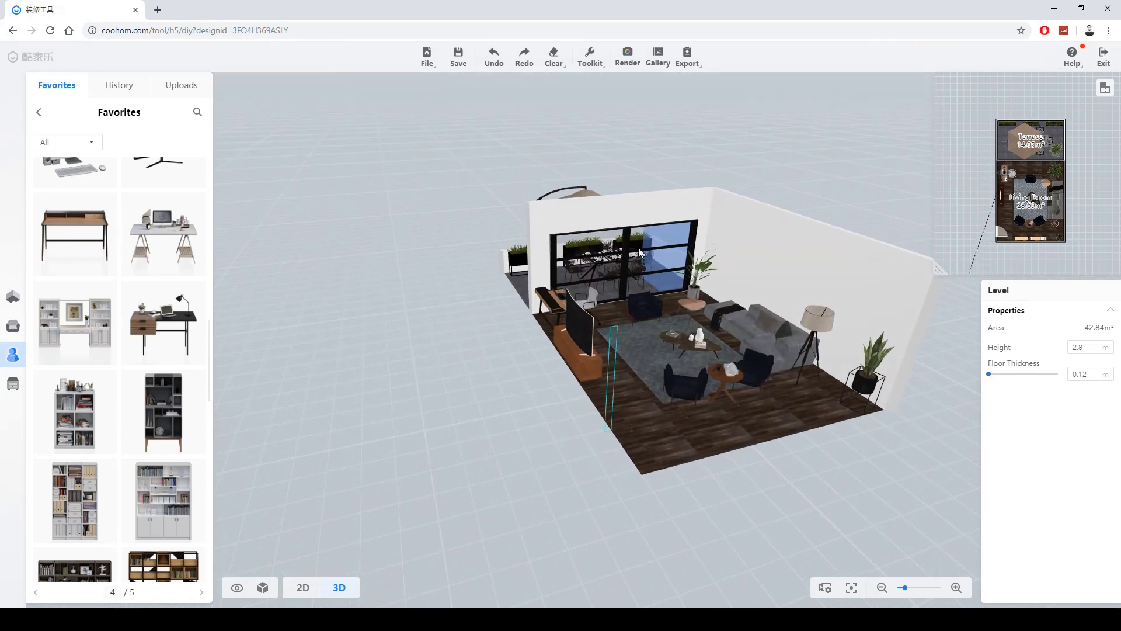
scroll(114, 313, up, 10)
mouse_move(114, 312)
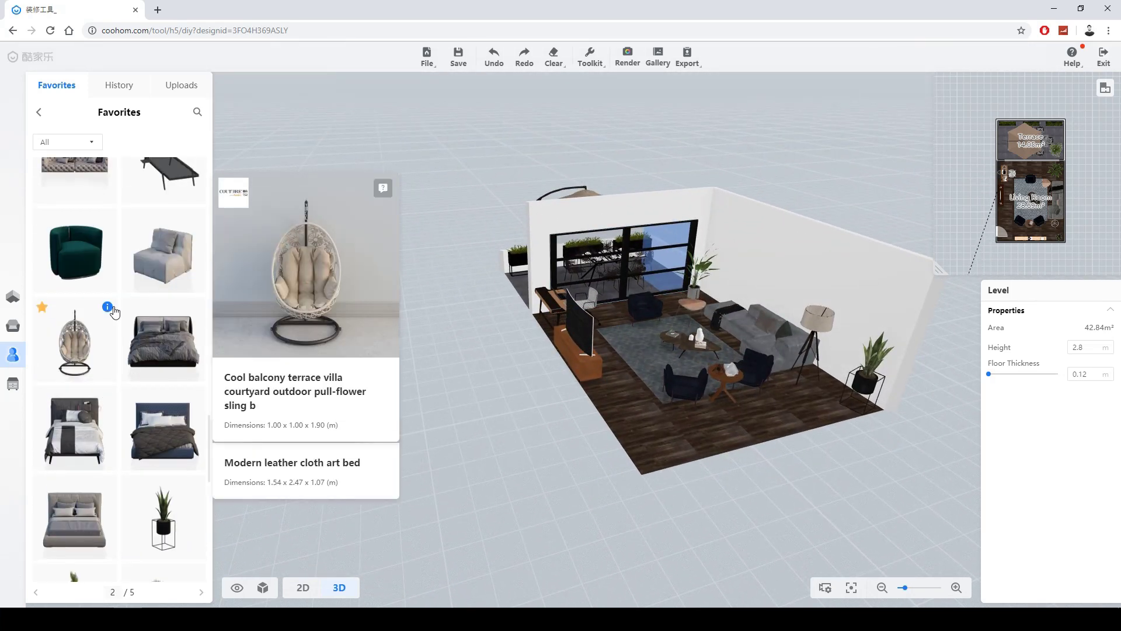
scroll(114, 312, up, 8)
scroll(158, 334, down, 3)
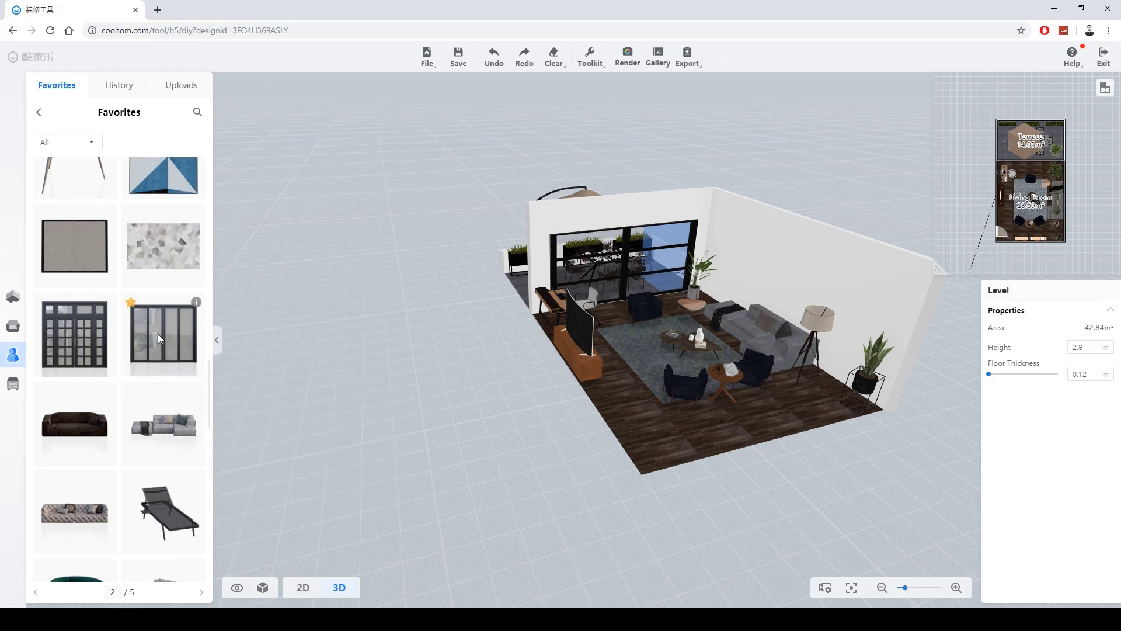
drag(149, 332, 642, 250)
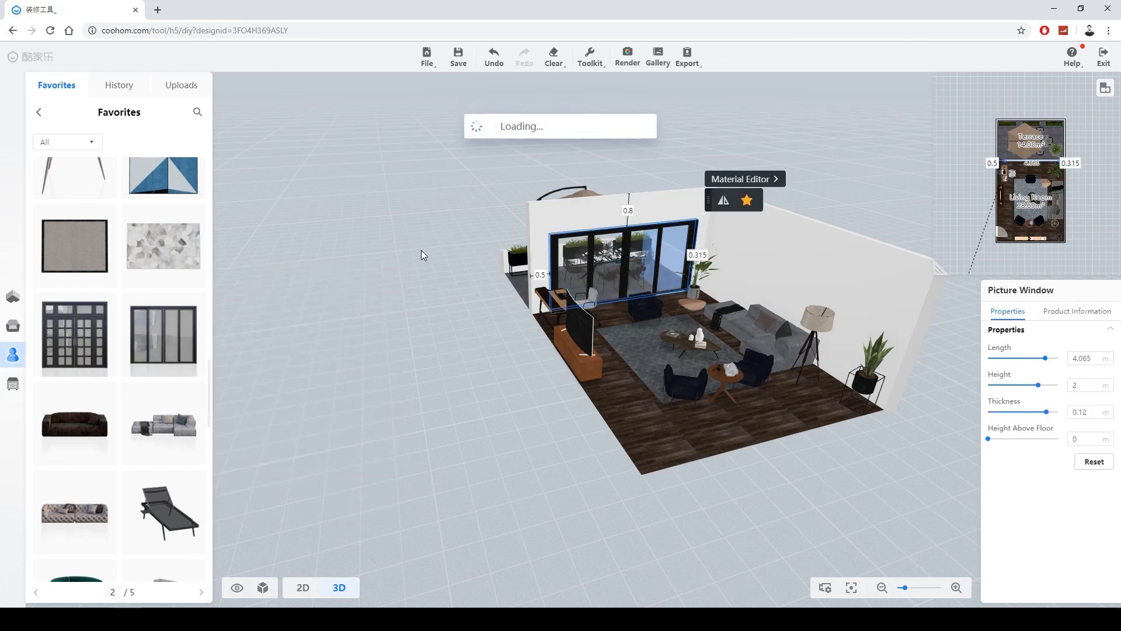
Step: Swap the entry door for another single door from Construction > Doors
drag(433, 458, 368, 347)
scroll(164, 362, up, 3)
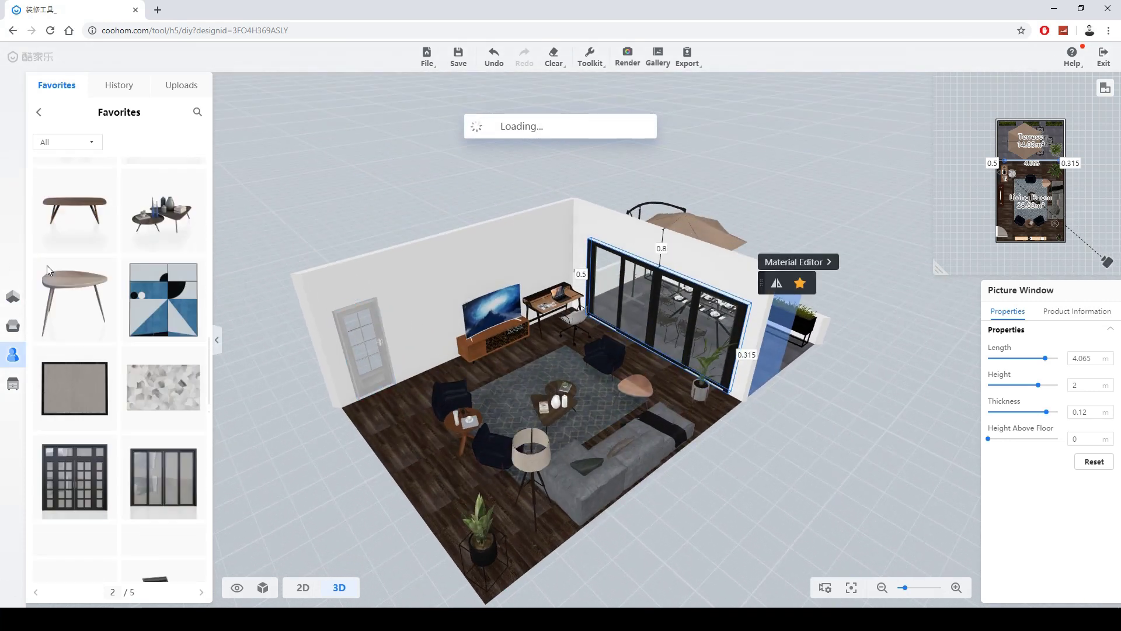
click(10, 326)
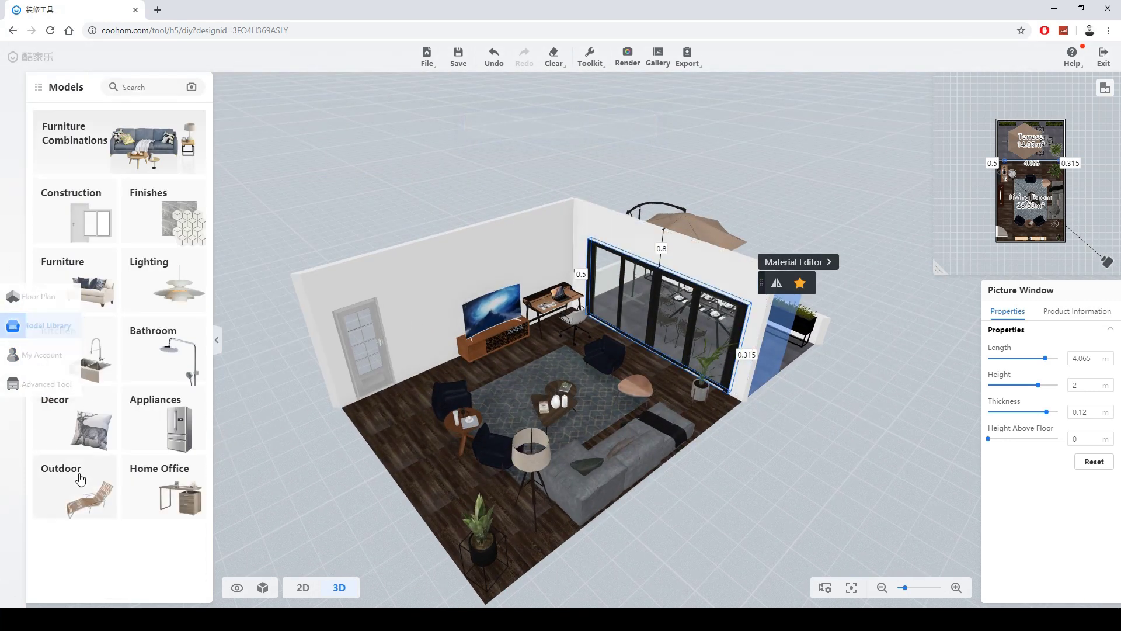
click(88, 211)
click(71, 134)
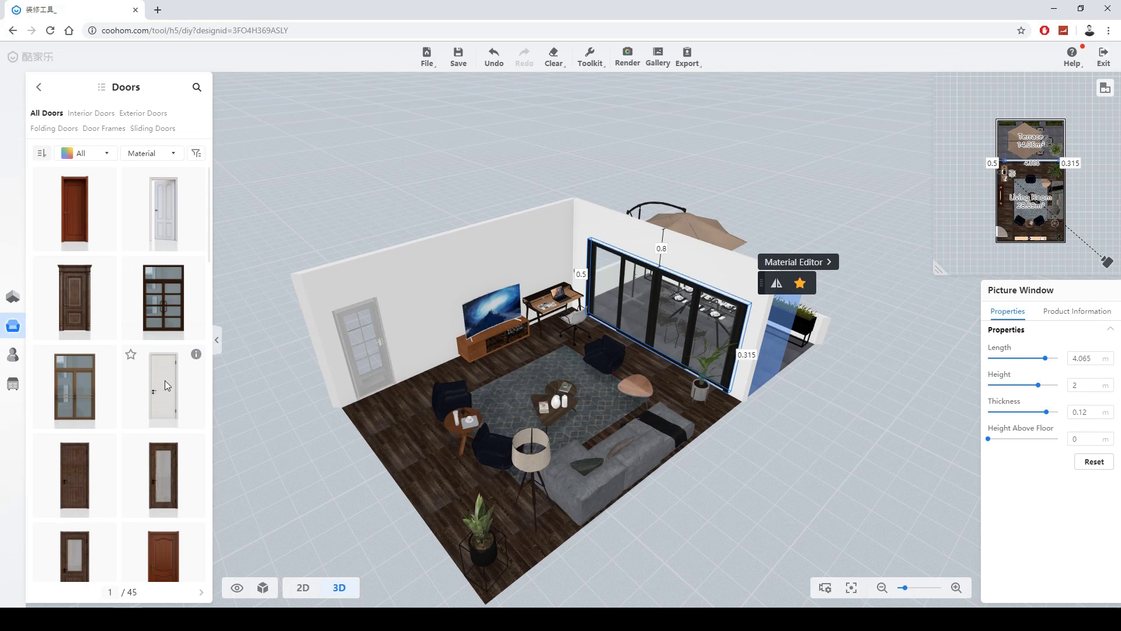
scroll(153, 409, down, 3)
scroll(150, 439, down, 5)
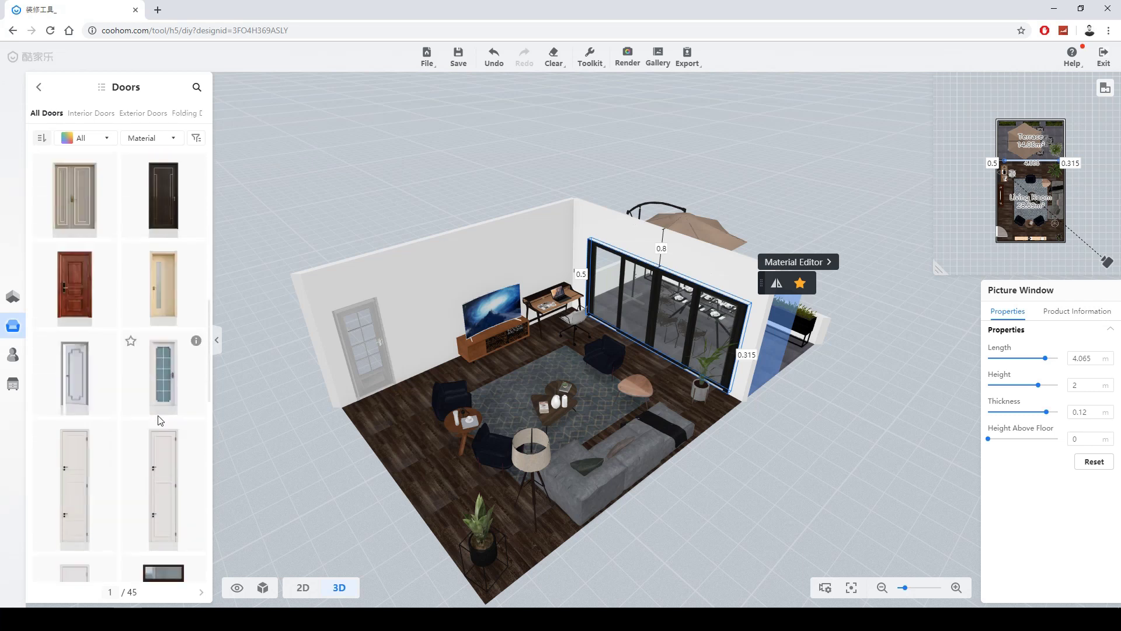
scroll(93, 391, down, 3)
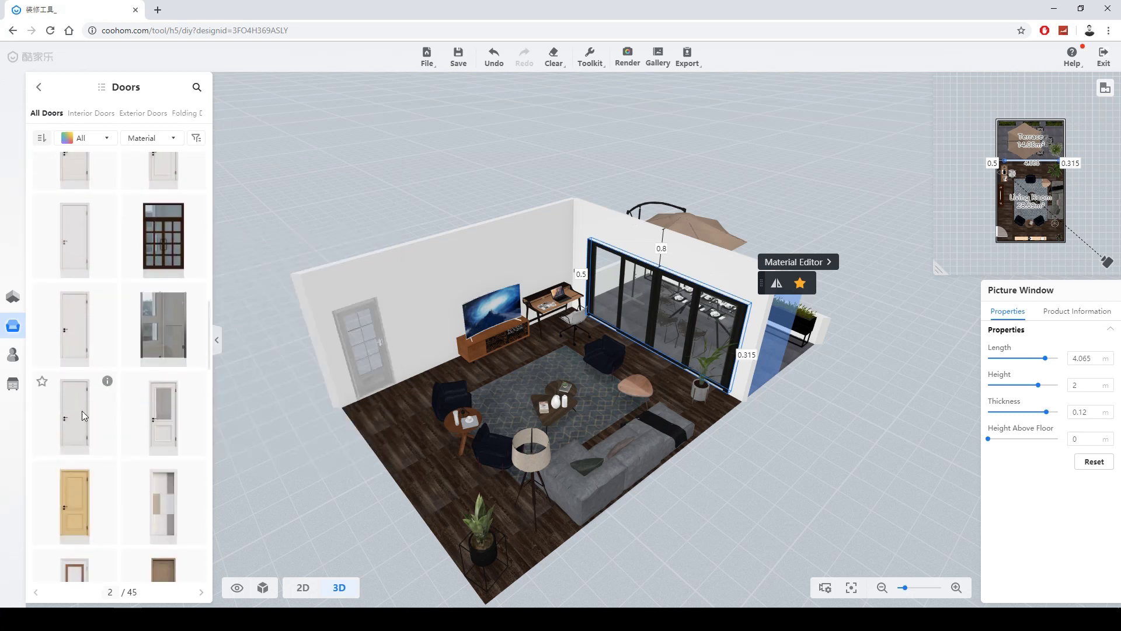
click(367, 358)
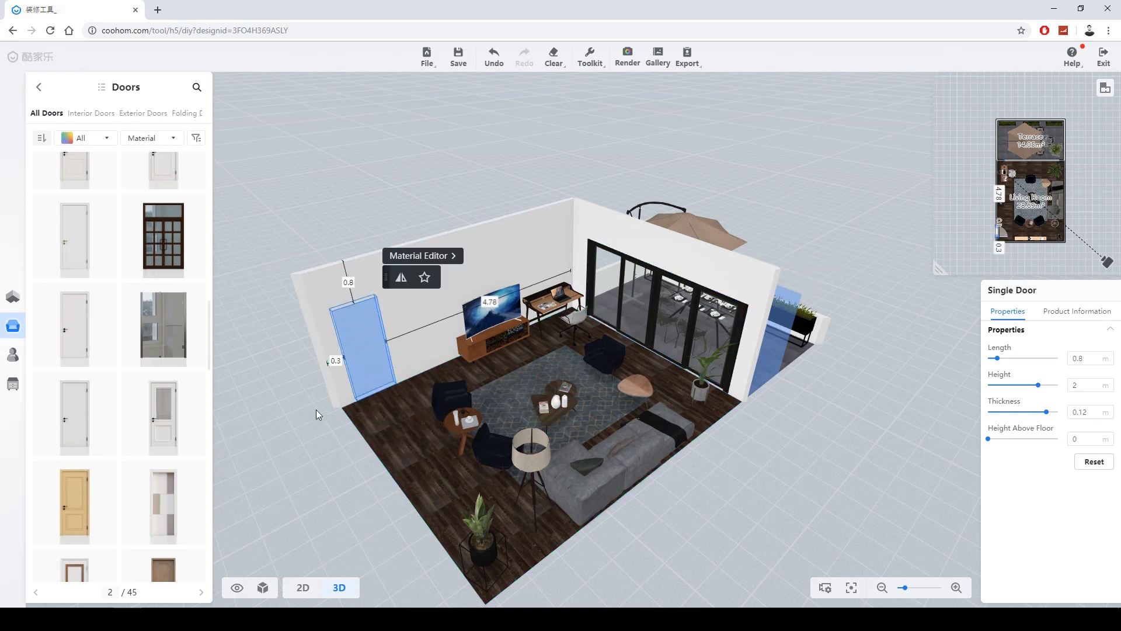
Step: Save the project with Ctrl+S
key(ctrl+s)
click(27, 326)
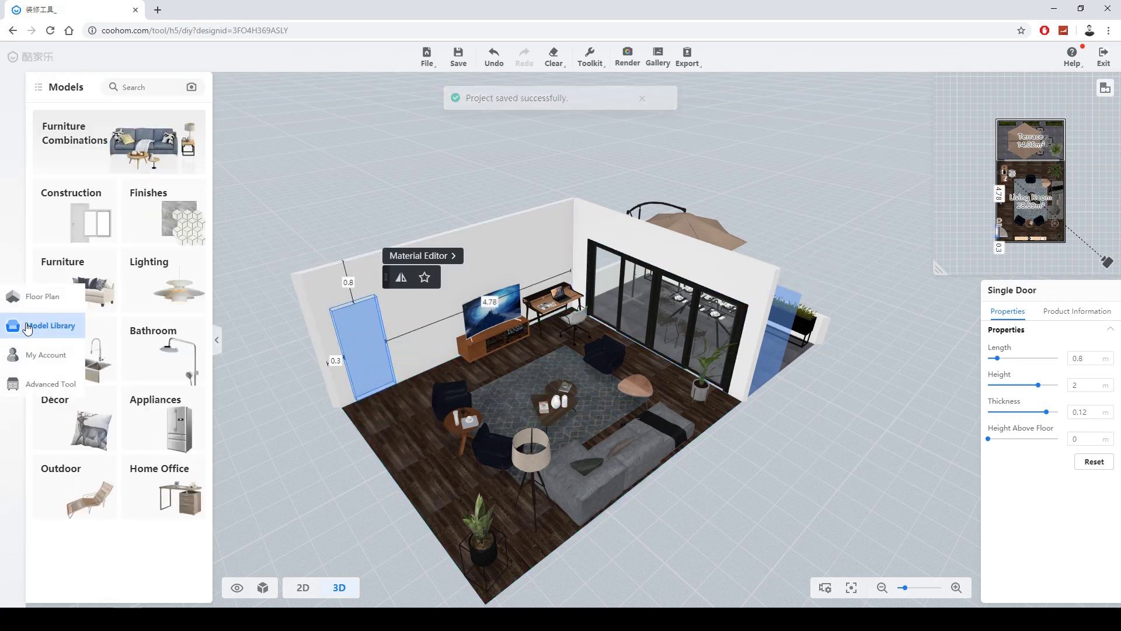
click(177, 242)
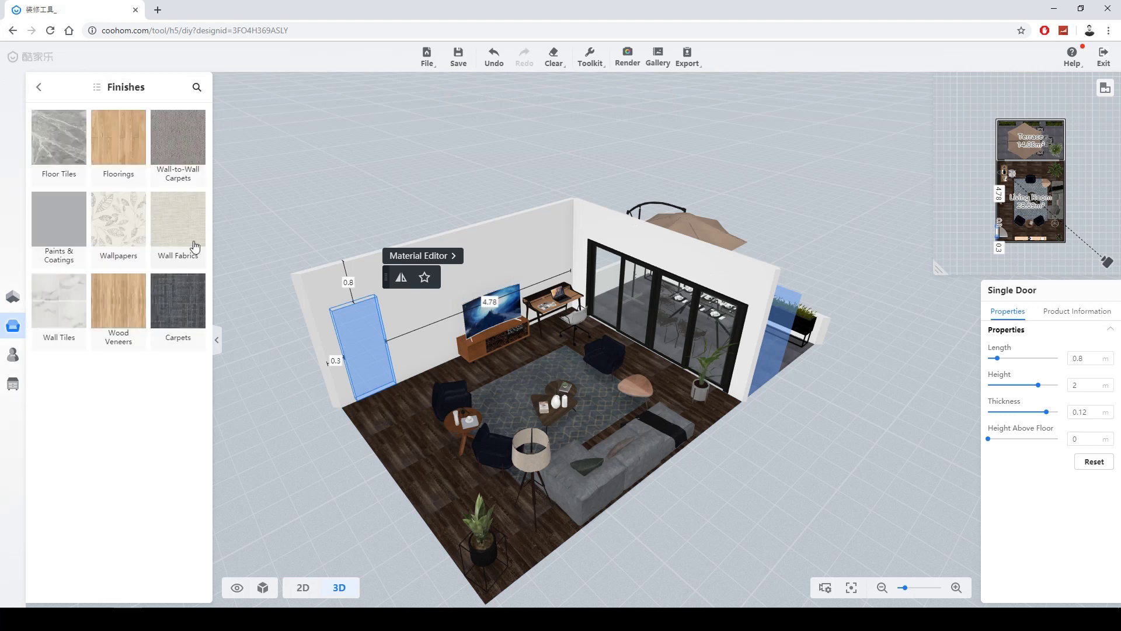
Step: Apply the Earl Grey swatch from Neutral Paints & Coatings to the walls
click(59, 220)
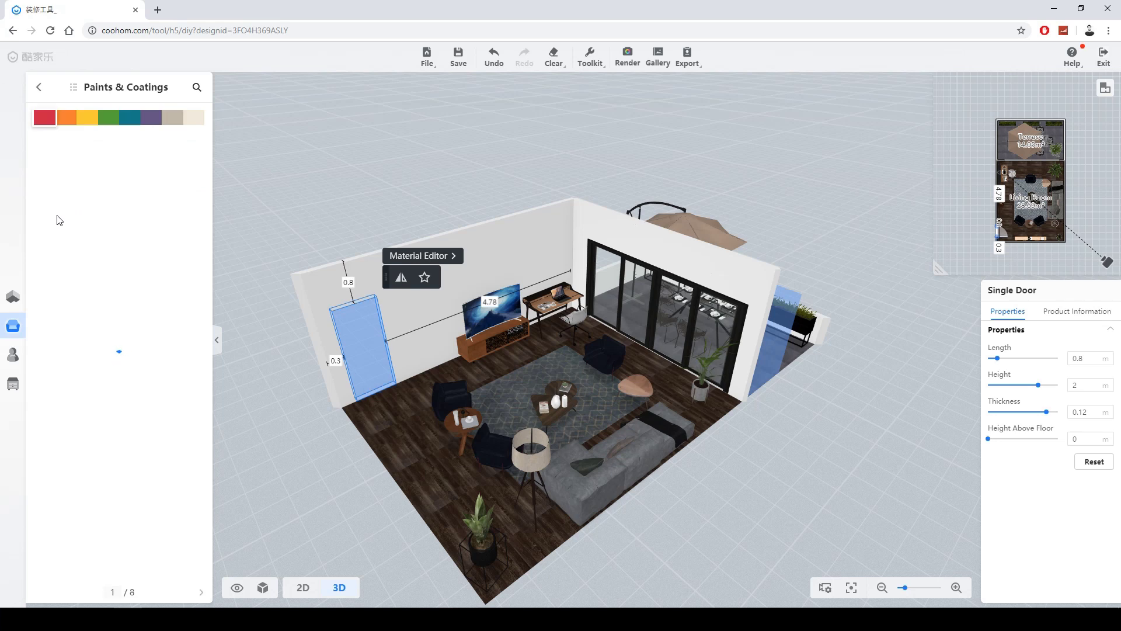
click(171, 119)
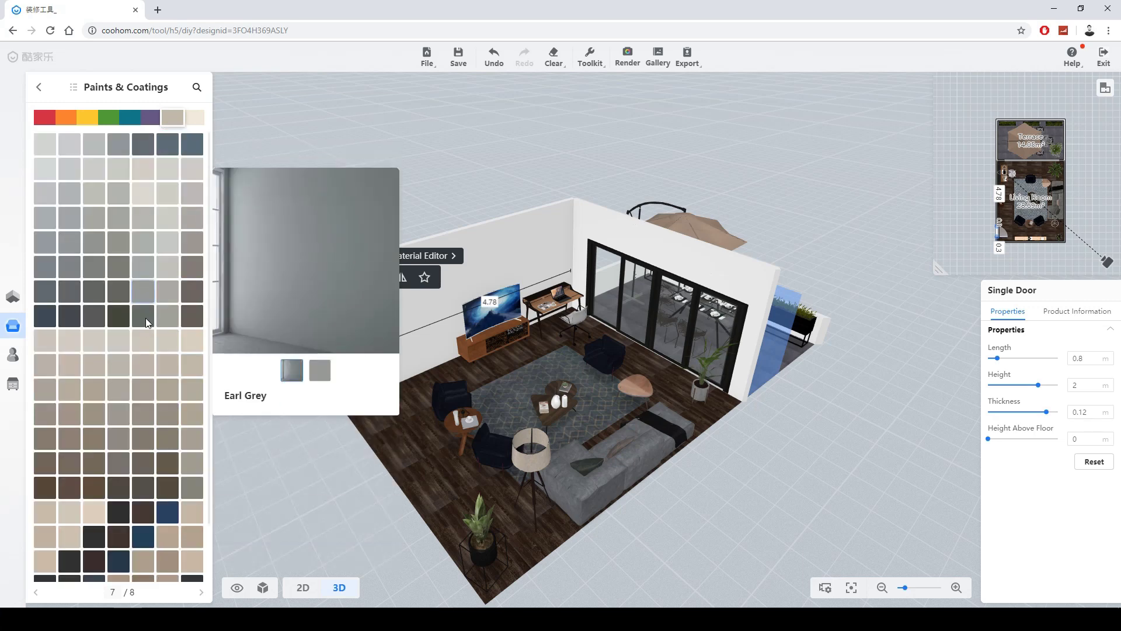
click(149, 316)
drag(527, 241, 361, 174)
drag(324, 352, 467, 374)
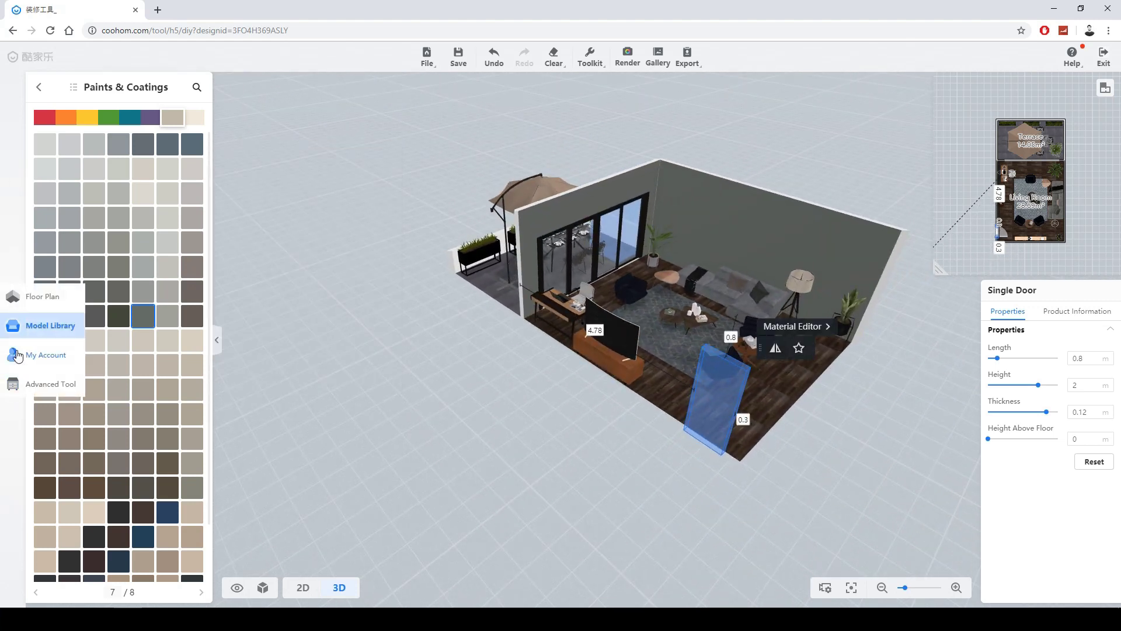
click(17, 355)
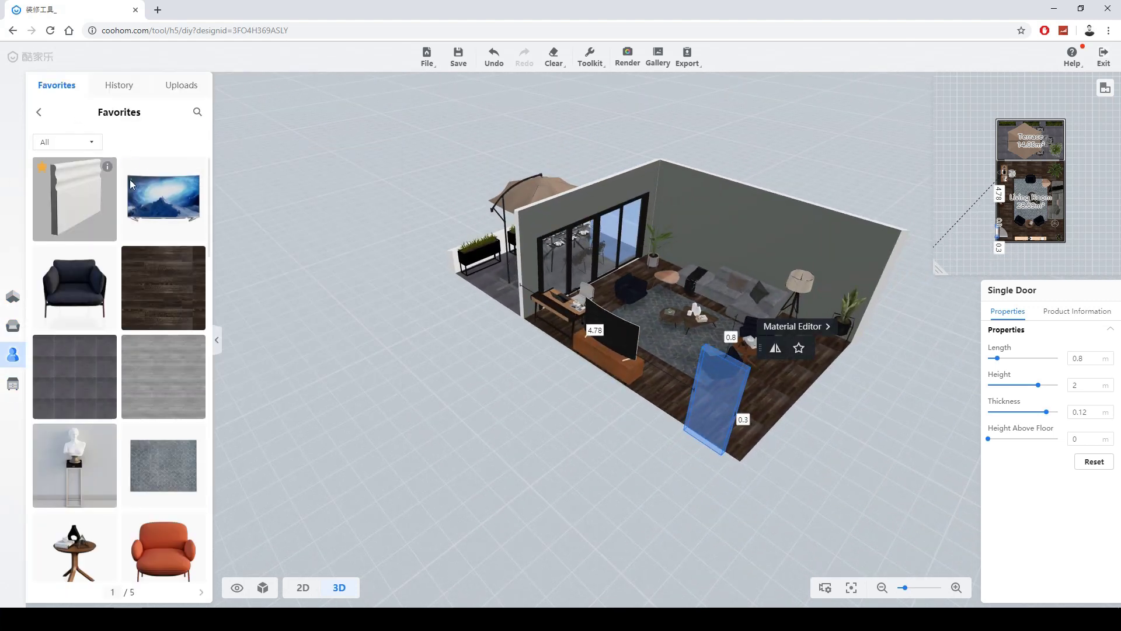
Step: Hang a gallery-wall painting on the back wall
scroll(167, 335, down, 5)
mouse_move(169, 341)
mouse_down()
mouse_move(537, 293)
mouse_move(689, 254)
mouse_up()
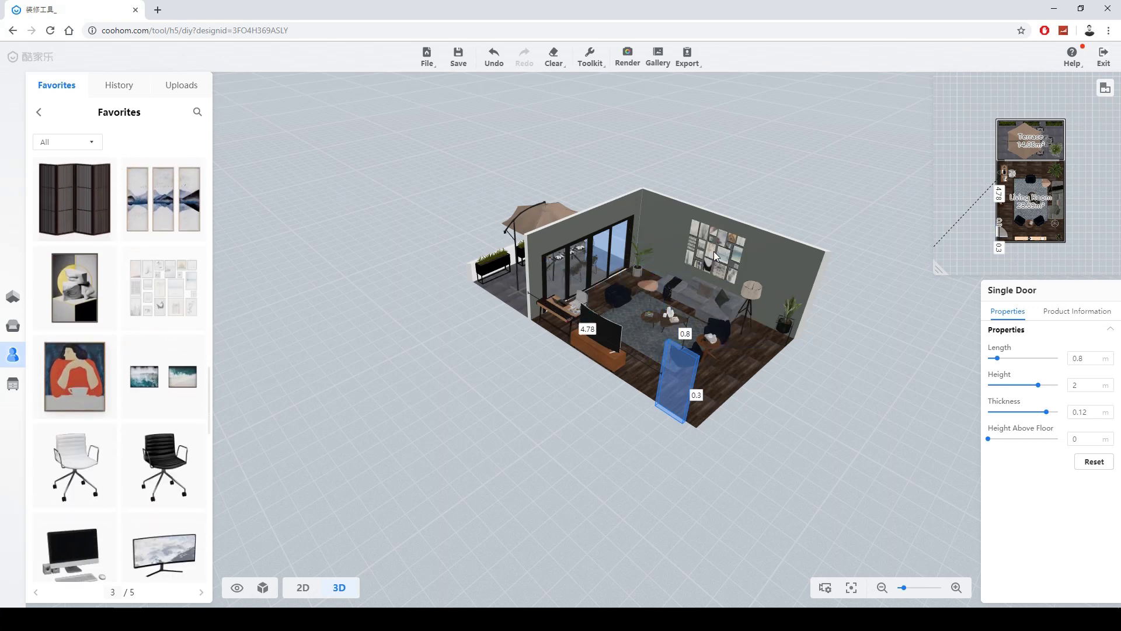
drag(718, 260, 720, 261)
drag(692, 376, 68, 370)
scroll(68, 371, down, 1)
scroll(116, 292, up, 1)
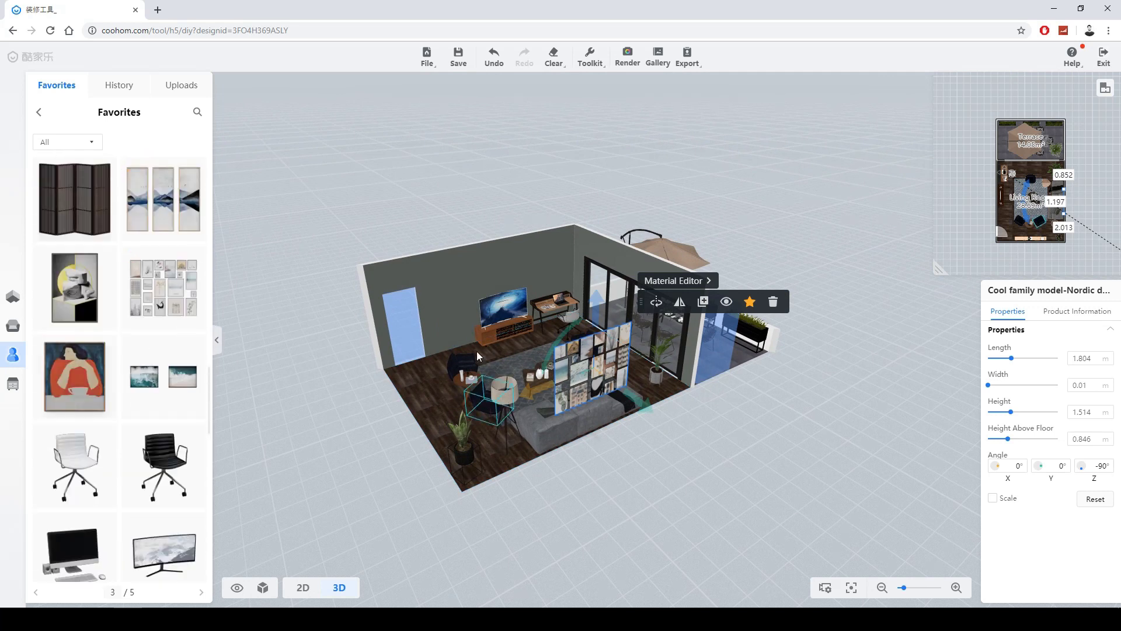
Step: Hang the 0.8 × 1.2 m abstract painting 1.117 m up above the desk
click(495, 335)
click(495, 310)
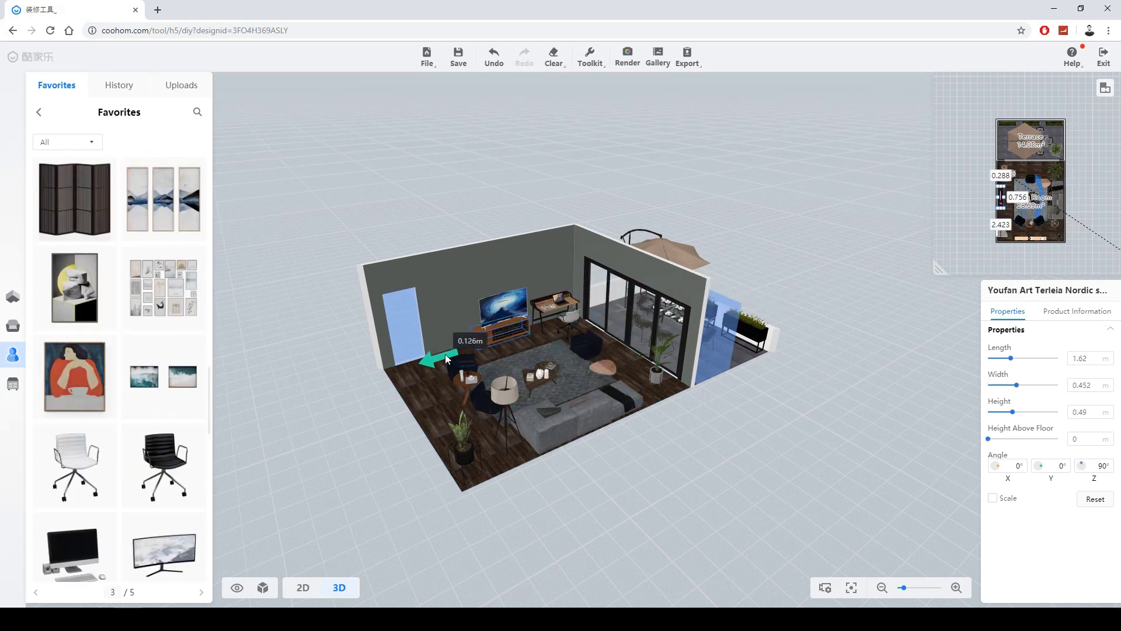
click(496, 315)
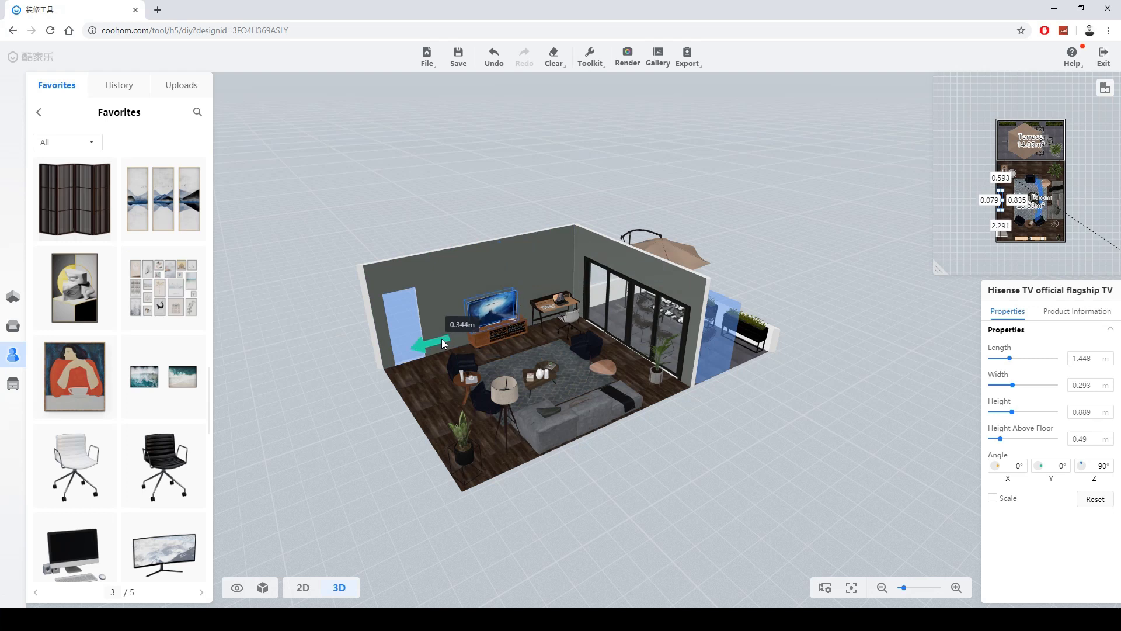
click(263, 280)
scroll(124, 243, down, 1)
drag(124, 242, 546, 270)
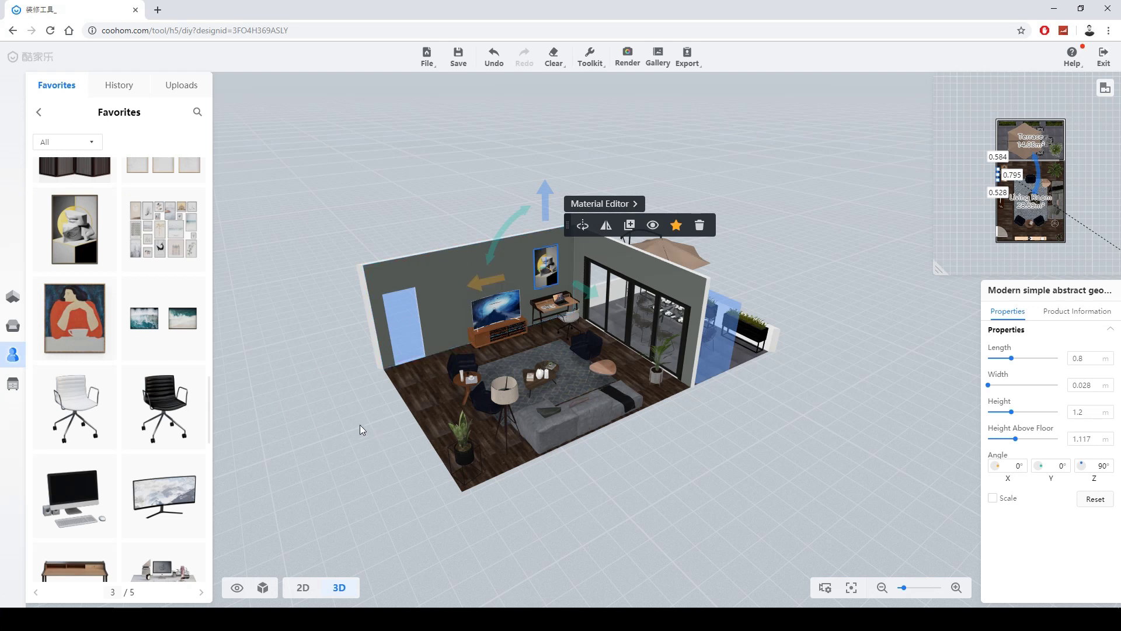
Step: Apply the white baseboard from Favorites to the room
click(21, 331)
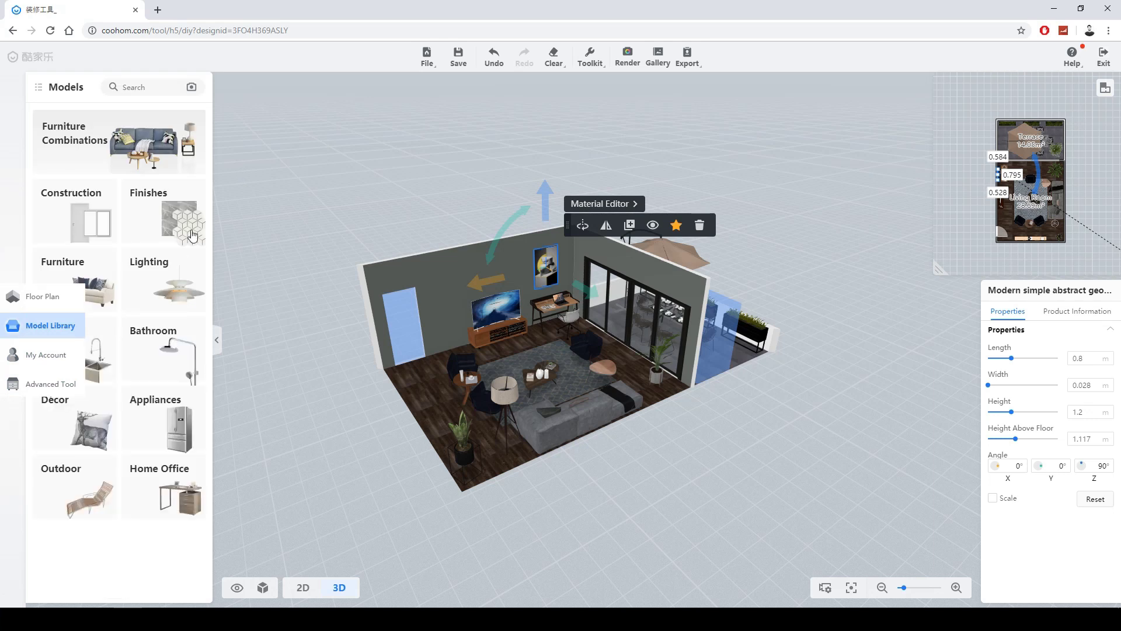
click(58, 351)
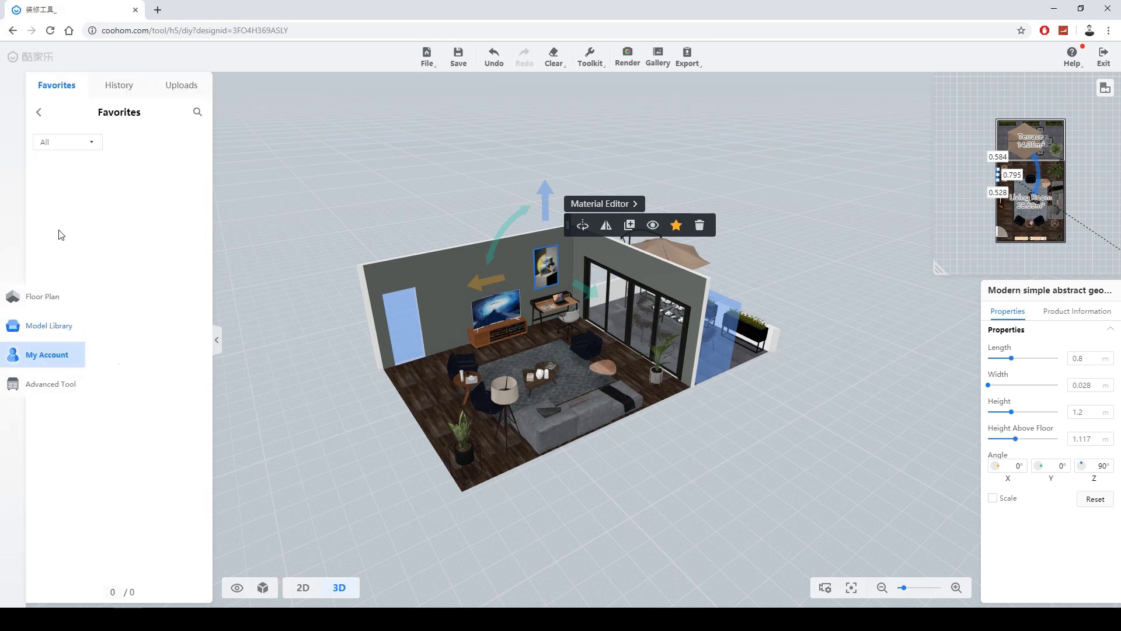
drag(88, 216, 463, 334)
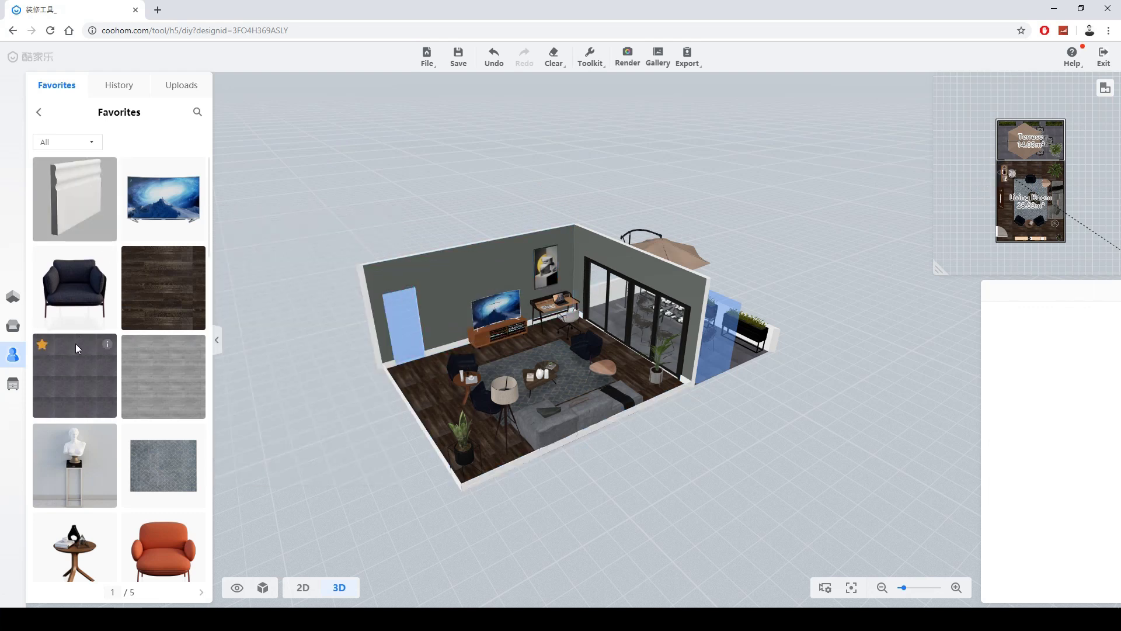
click(22, 385)
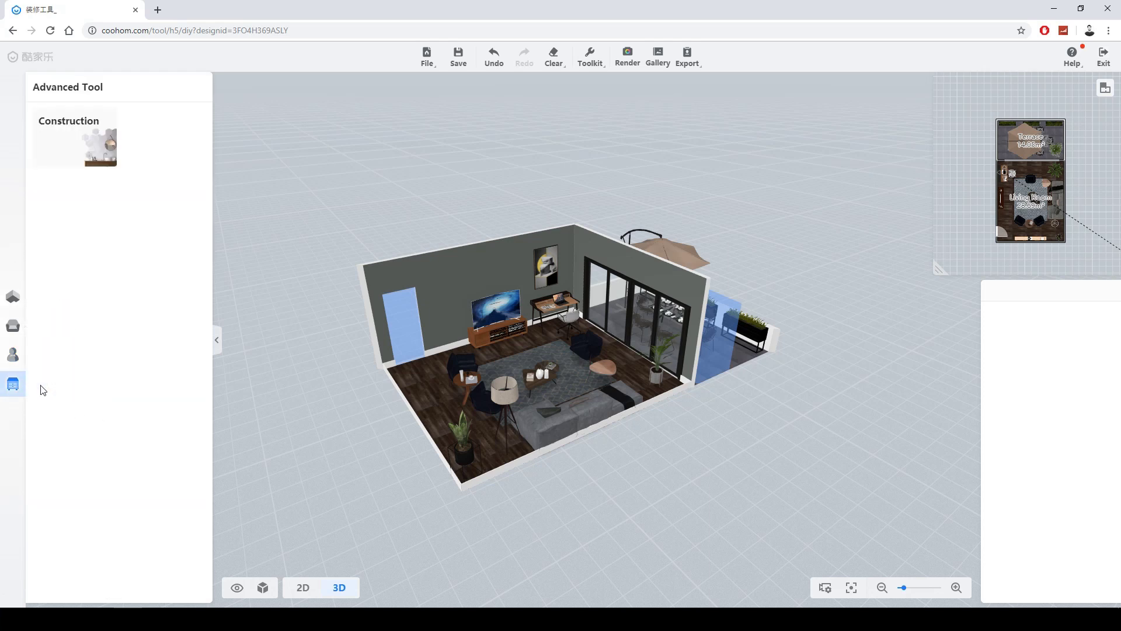
Step: Run crown molding along the ceiling edges and set its size to 120 mm
click(92, 148)
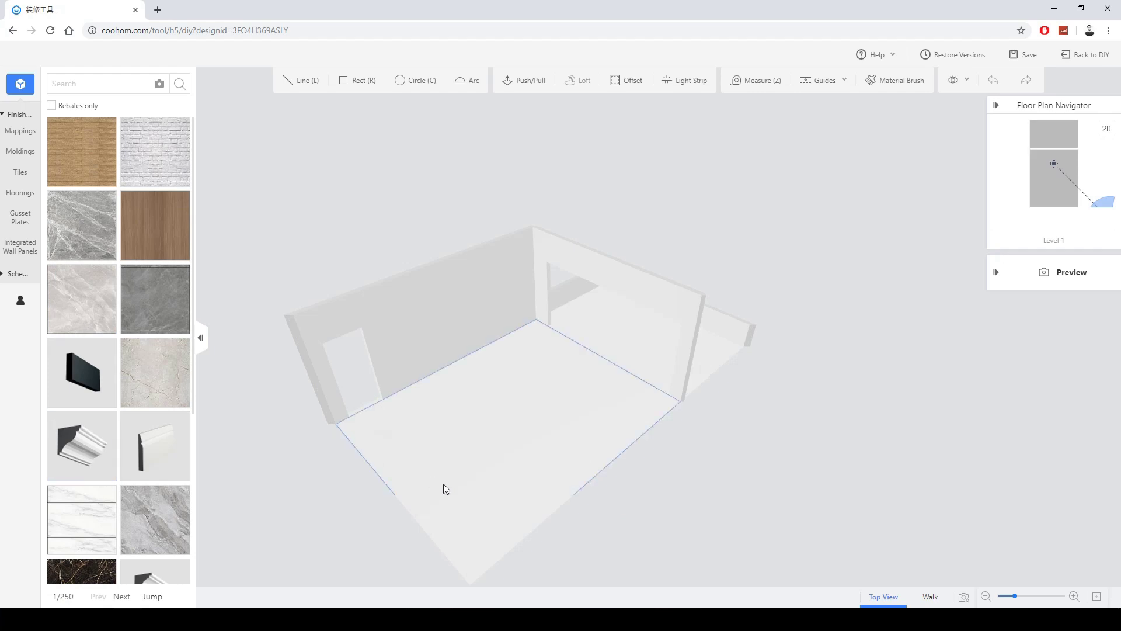
drag(363, 500, 358, 460)
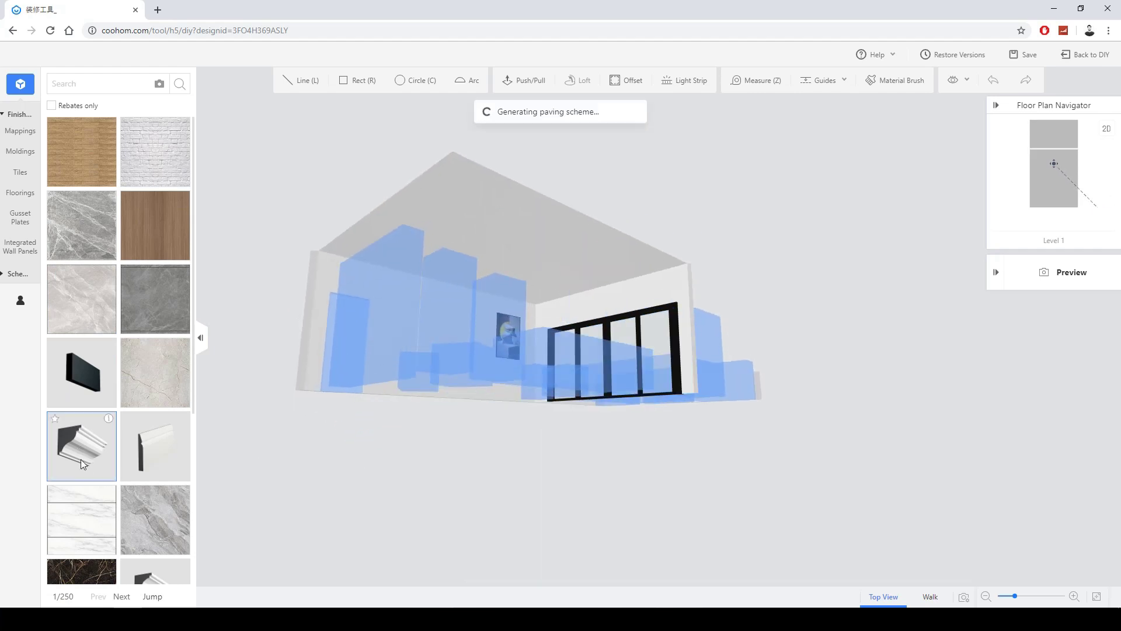
click(81, 441)
click(400, 240)
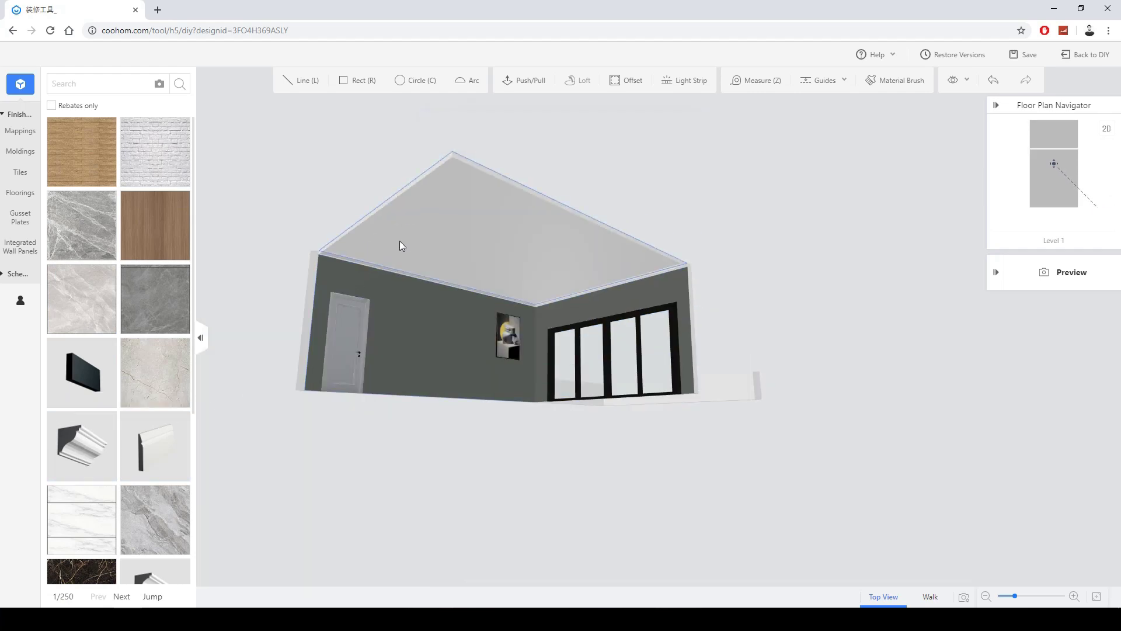
click(373, 212)
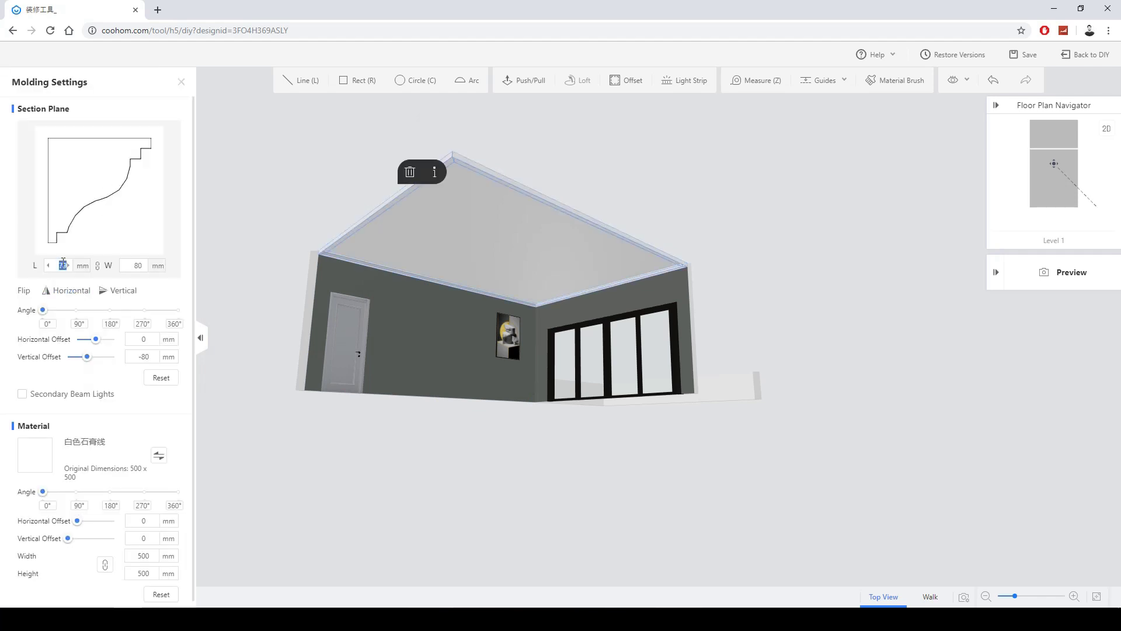
text(120)
key(Return)
Step: Close the molding settings and return to the main design editor
click(324, 182)
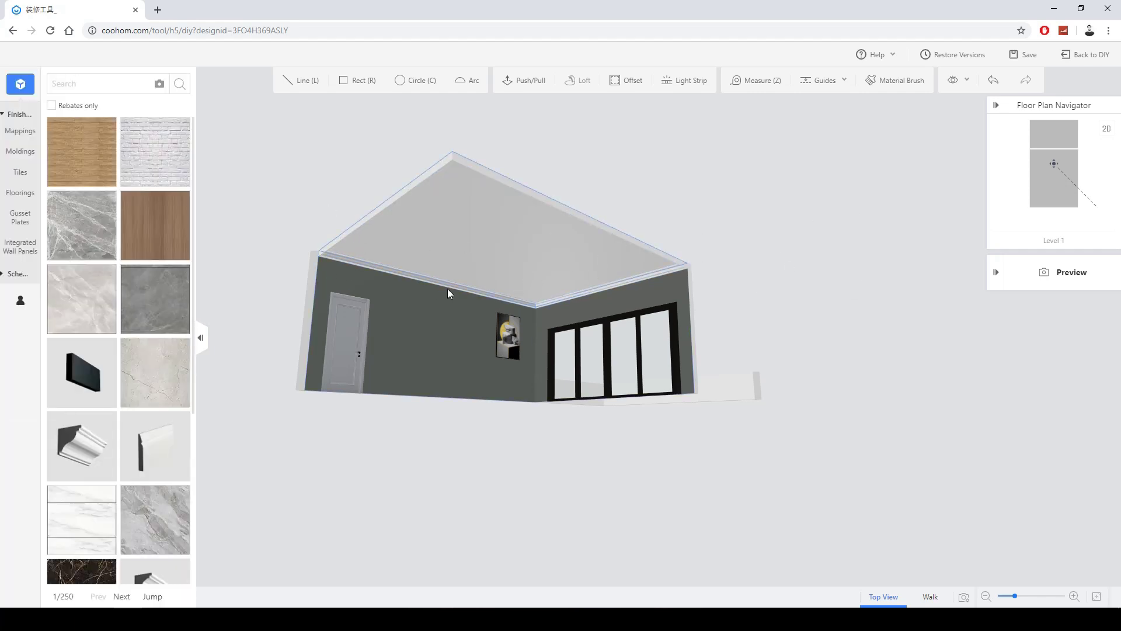
click(1097, 57)
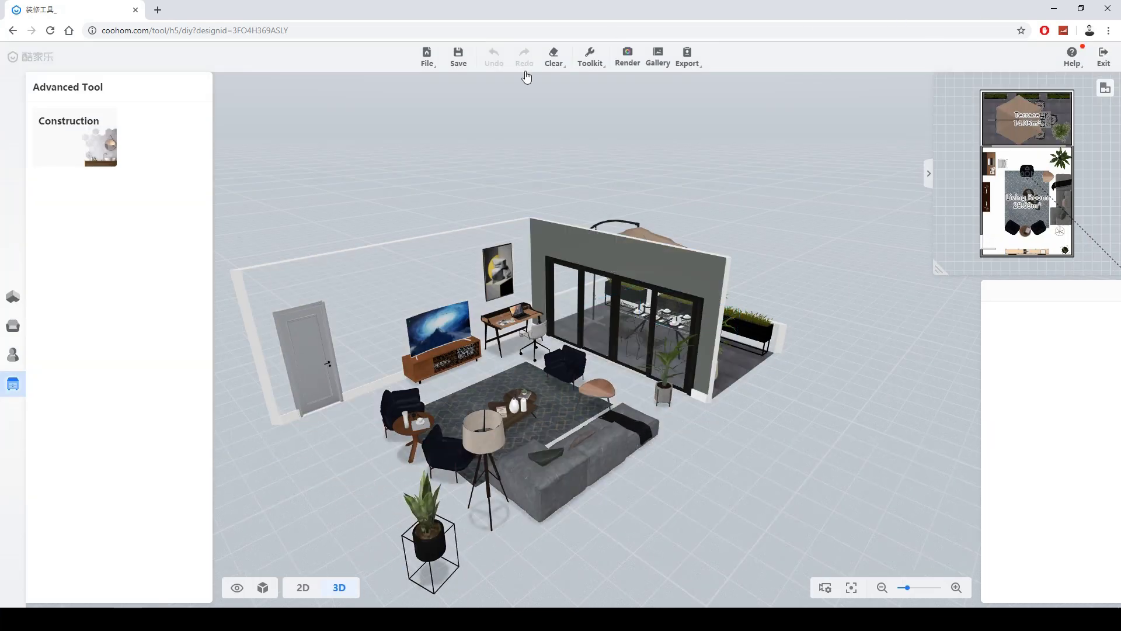
click(590, 57)
Step: Open the Render page on Front View with a camera placed on the plan
click(620, 59)
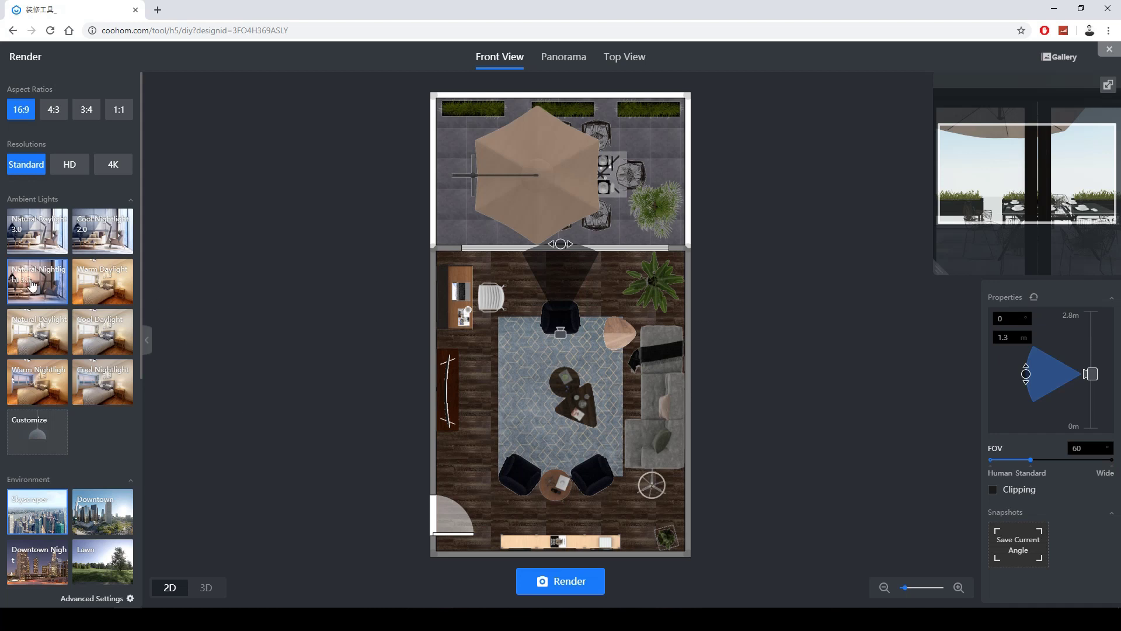
scroll(108, 515, down, 1)
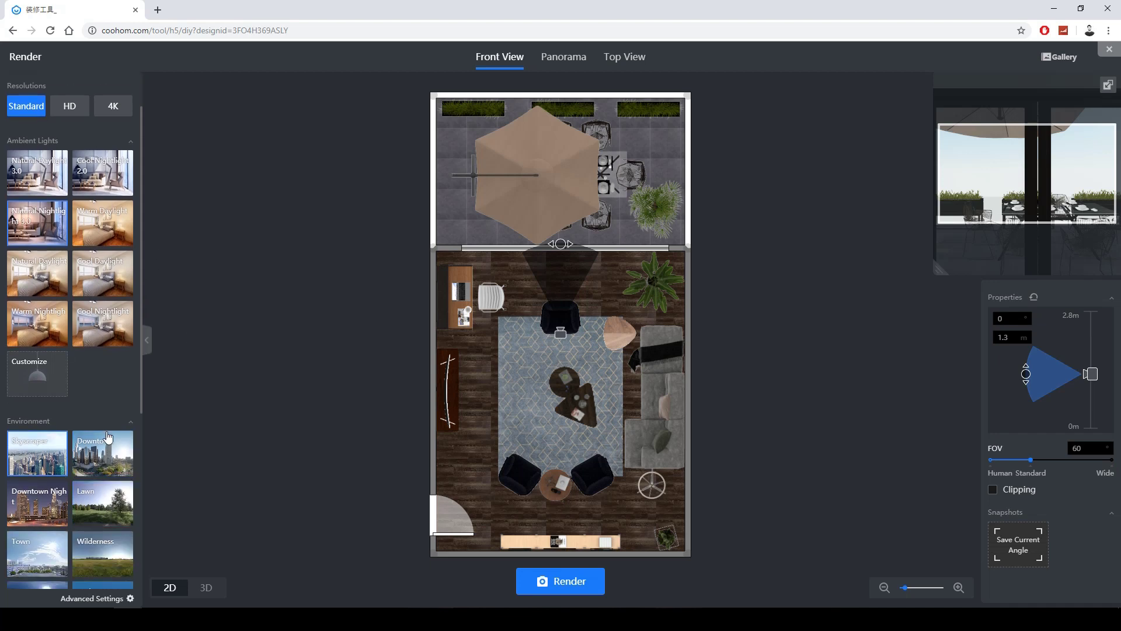
scroll(100, 444, down, 1)
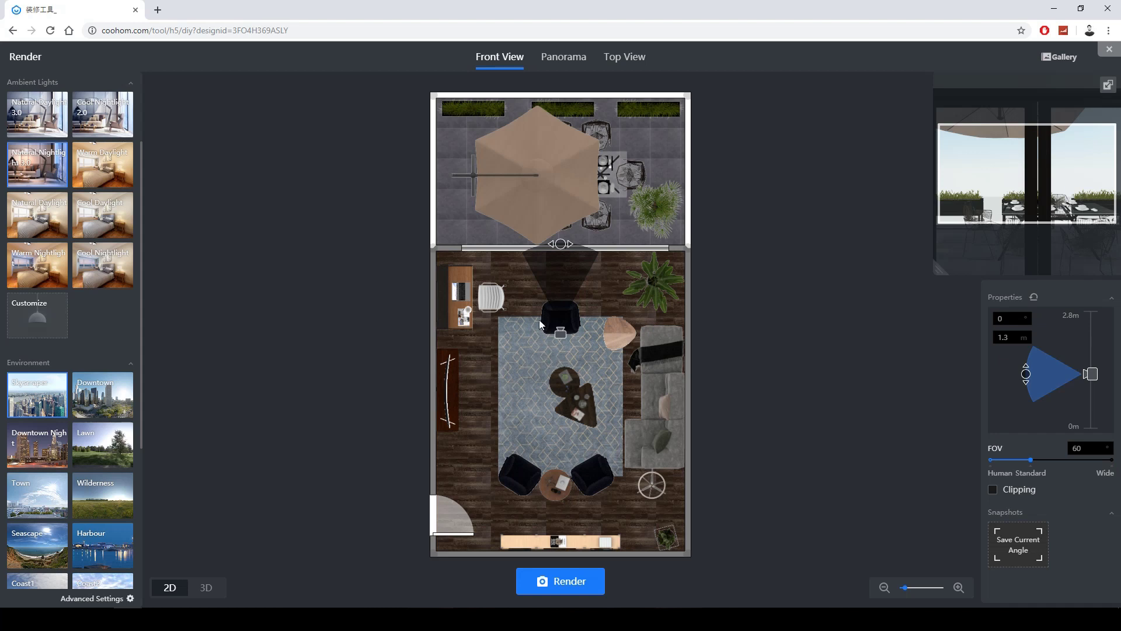
Step: Place the front-view camera beside the lower-left armchairs by the entry door, aimed toward the glass doors
drag(560, 332, 461, 507)
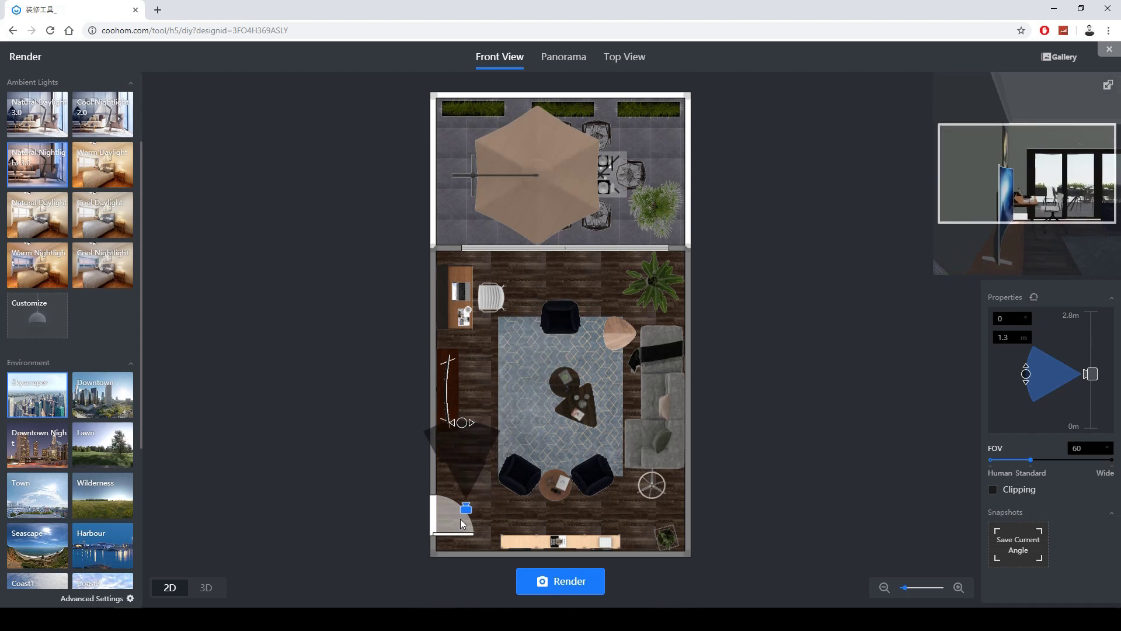
drag(473, 422, 535, 444)
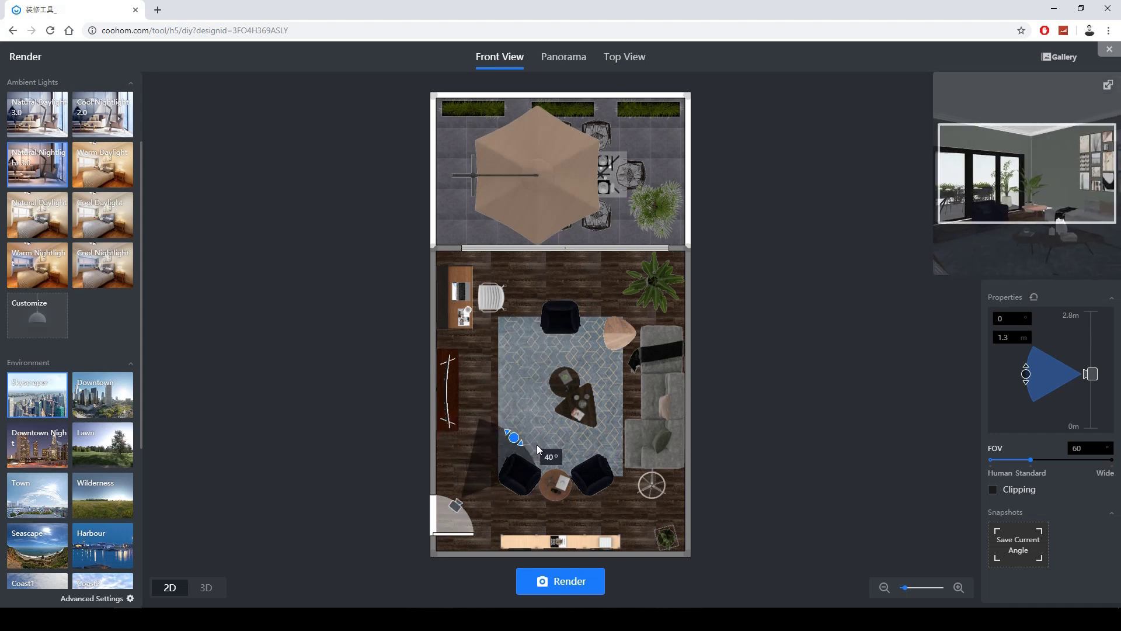
scroll(43, 274, up, 2)
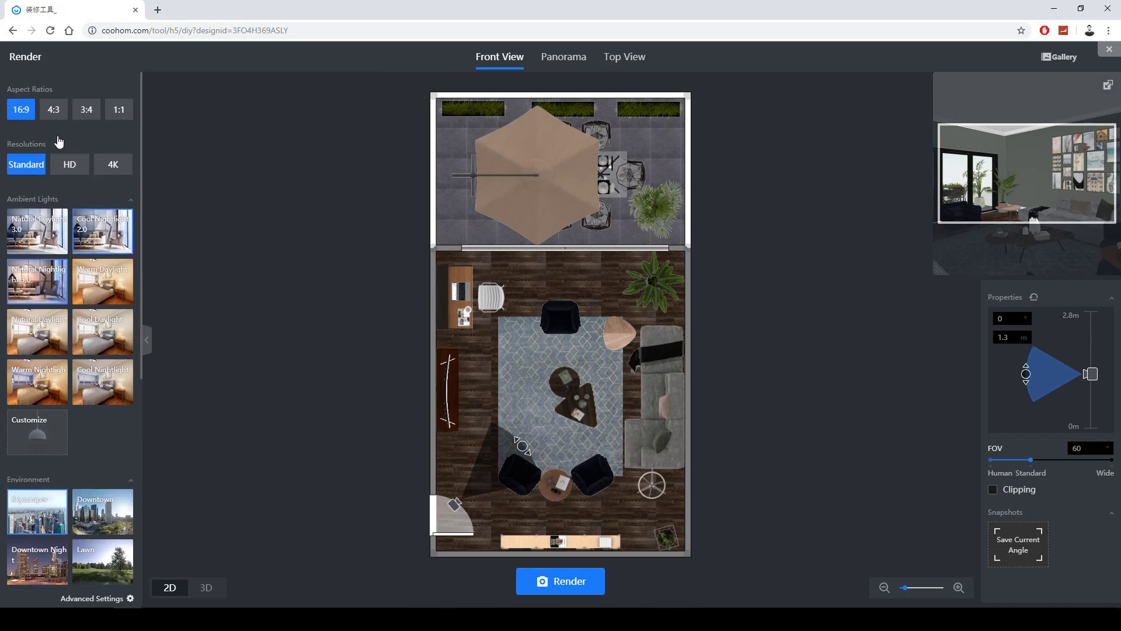
Step: Set the front view to 4:3 at HD 1600×1200 and lower the camera to 1.174 m
click(53, 111)
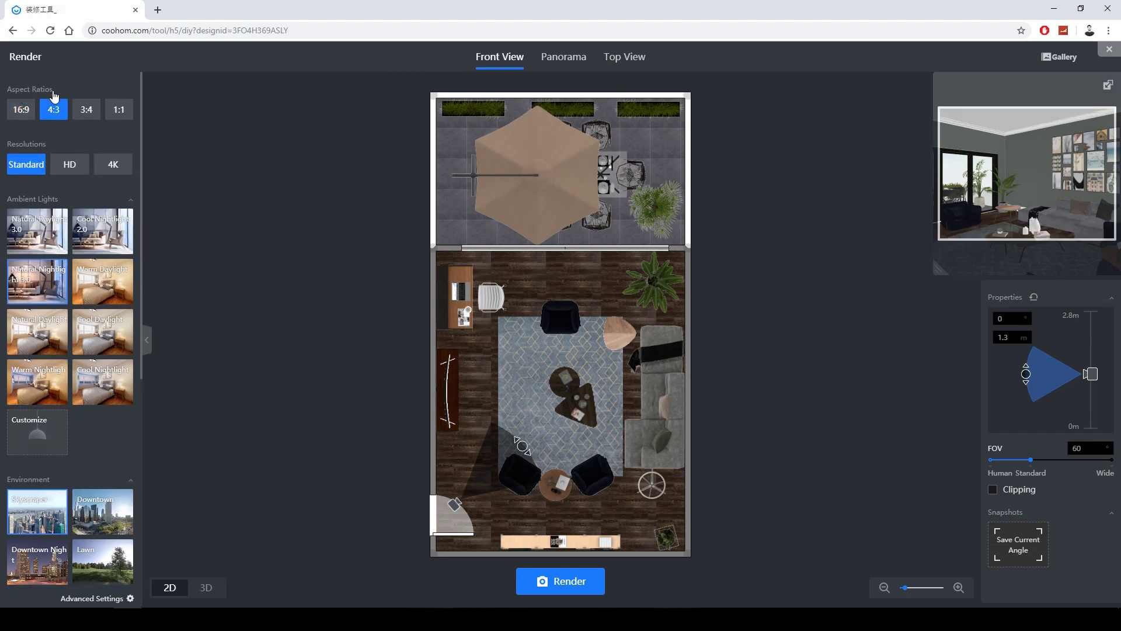
click(71, 167)
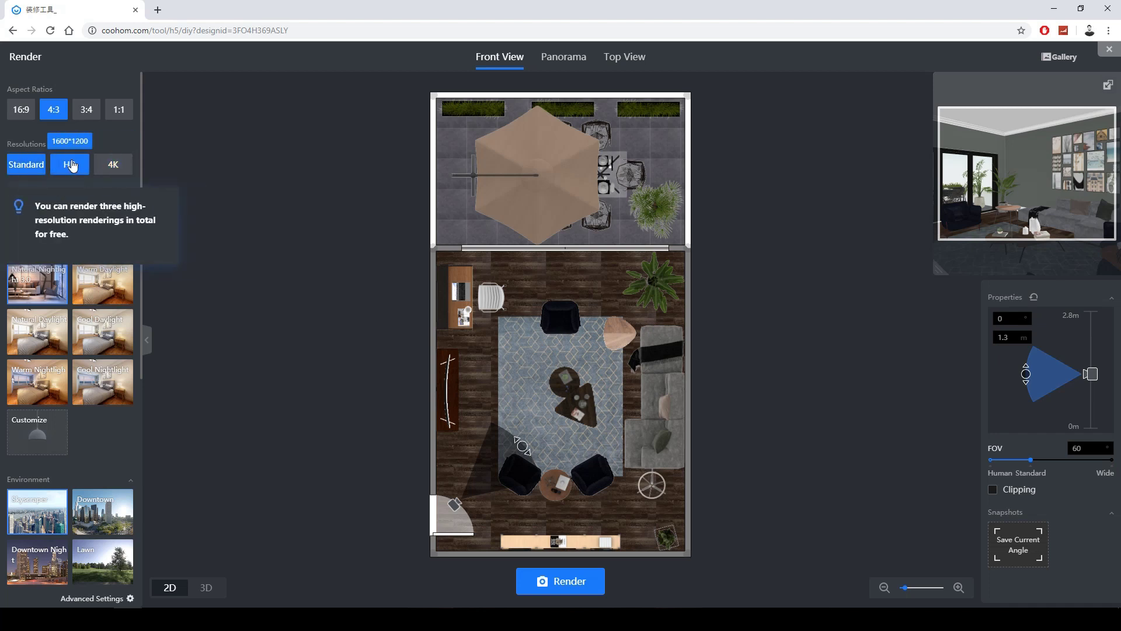
click(111, 163)
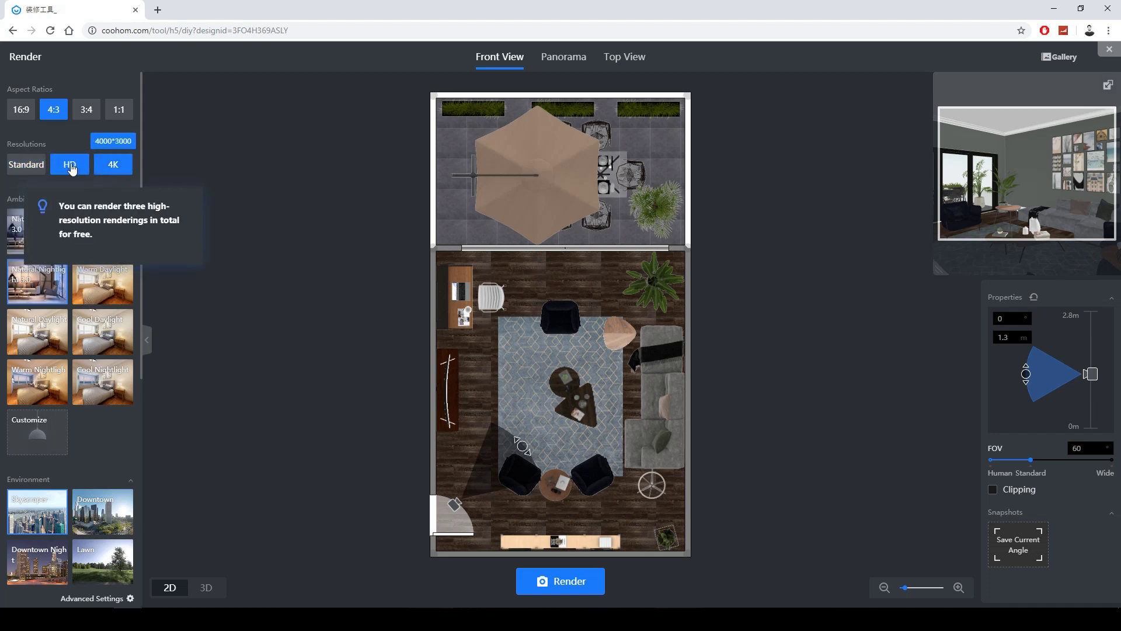
click(86, 169)
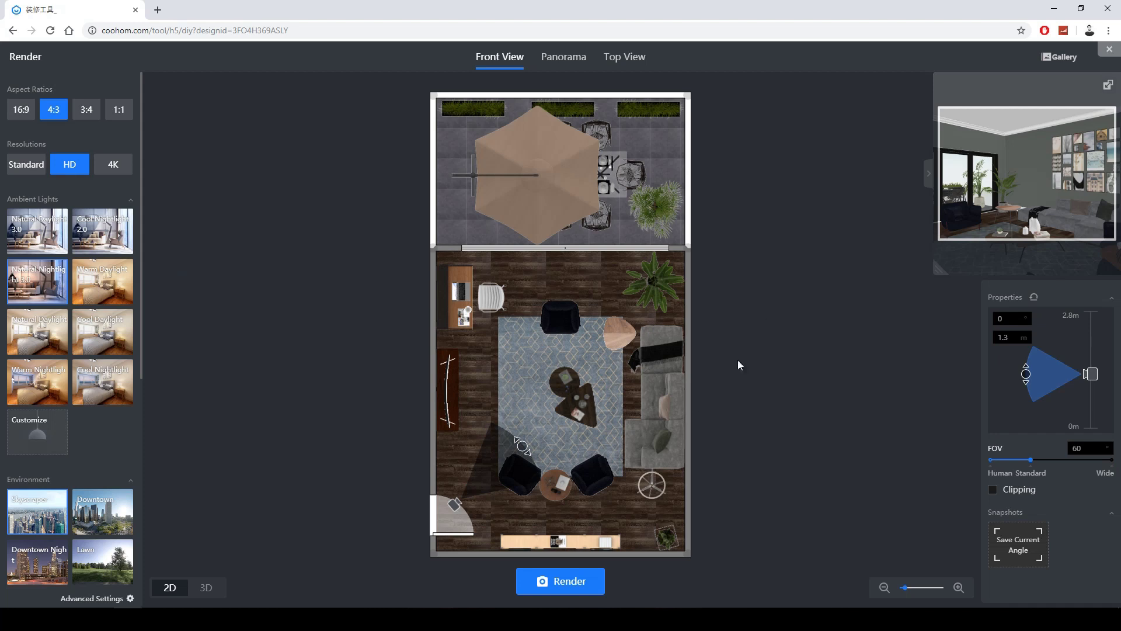
mouse_move(1091, 374)
mouse_down()
mouse_move(1095, 395)
mouse_move(1093, 380)
mouse_up()
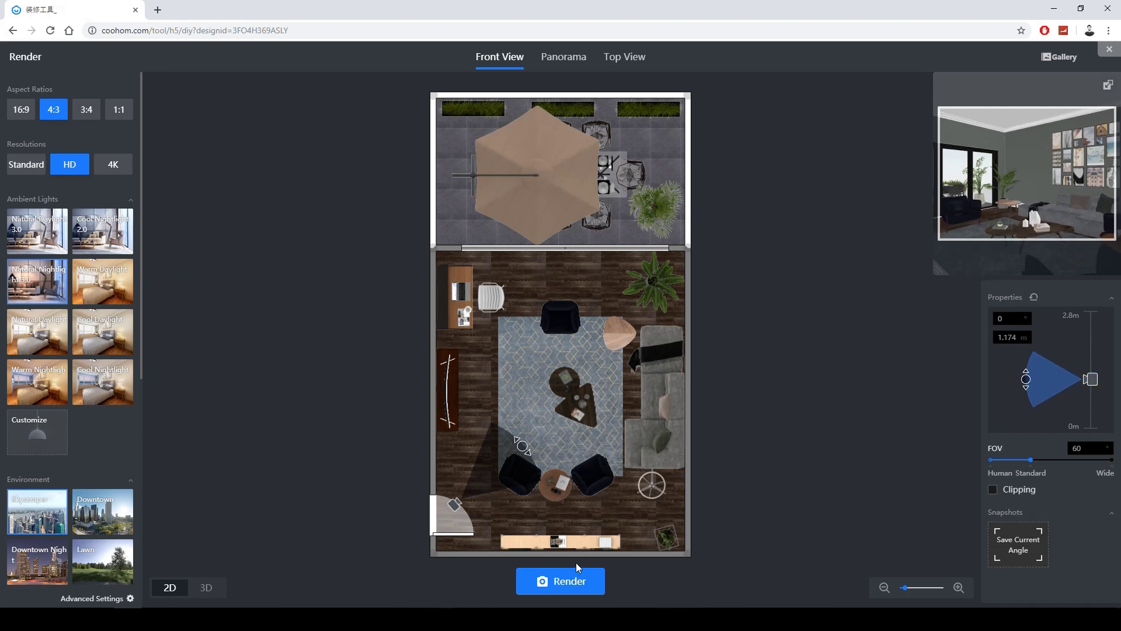
Step: Render HD front views from the terrace and from the lower-left of the living room
mouse_move(523, 447)
mouse_down()
mouse_move(485, 420)
mouse_move(498, 273)
mouse_move(562, 239)
mouse_move(564, 220)
mouse_move(549, 339)
mouse_up()
click(524, 588)
drag(489, 256, 502, 359)
mouse_move(553, 416)
mouse_down()
mouse_move(525, 461)
mouse_move(545, 386)
mouse_up()
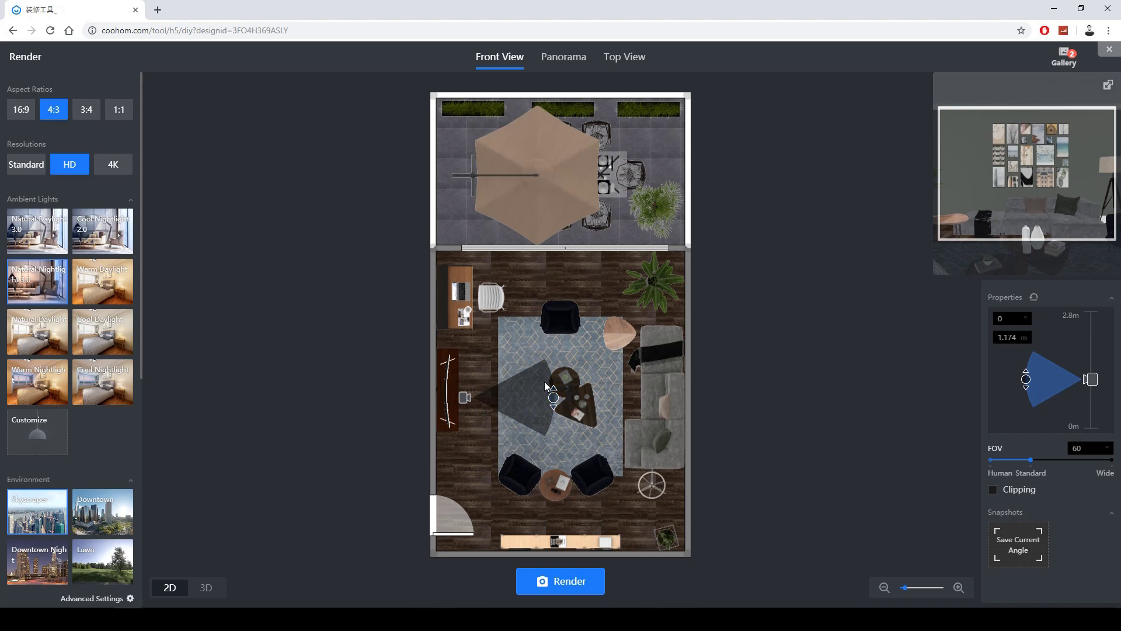
drag(465, 401, 452, 467)
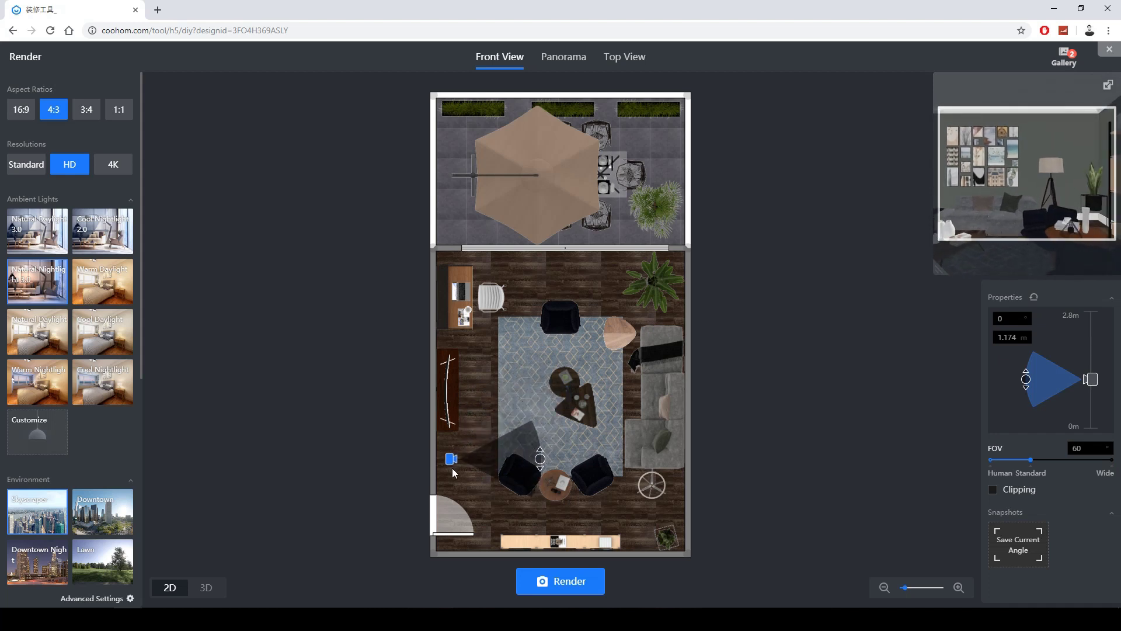
drag(540, 444, 539, 427)
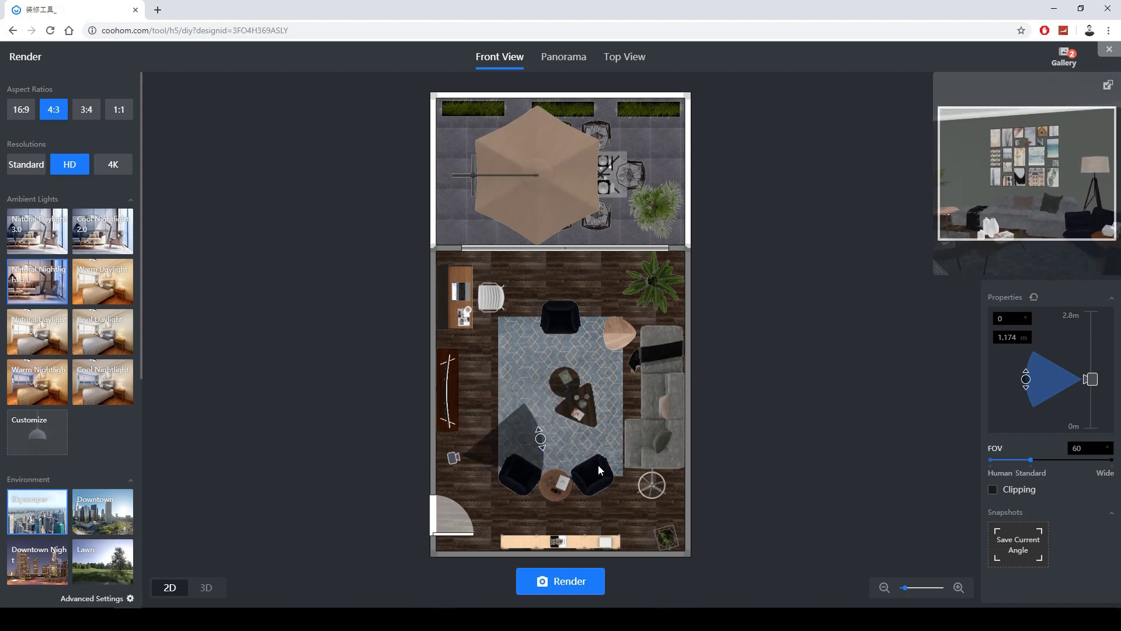
click(564, 575)
Step: Reposition the camera by the bookshelf facing the Terrace and widen the field of view to 72
drag(461, 471, 567, 504)
drag(643, 471, 546, 398)
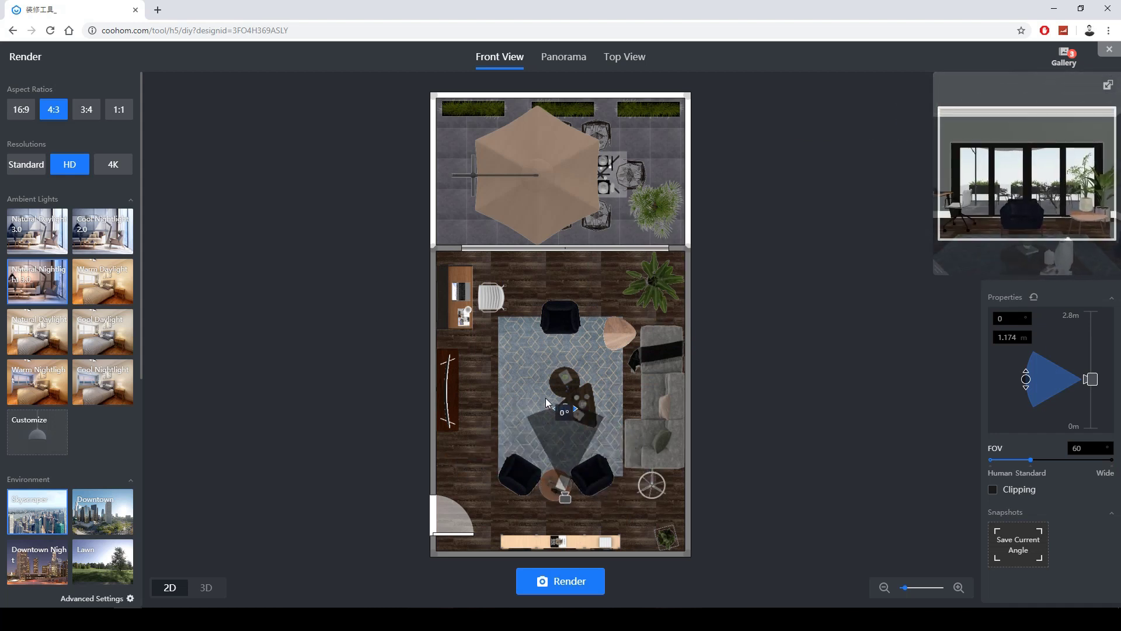
drag(564, 504, 568, 539)
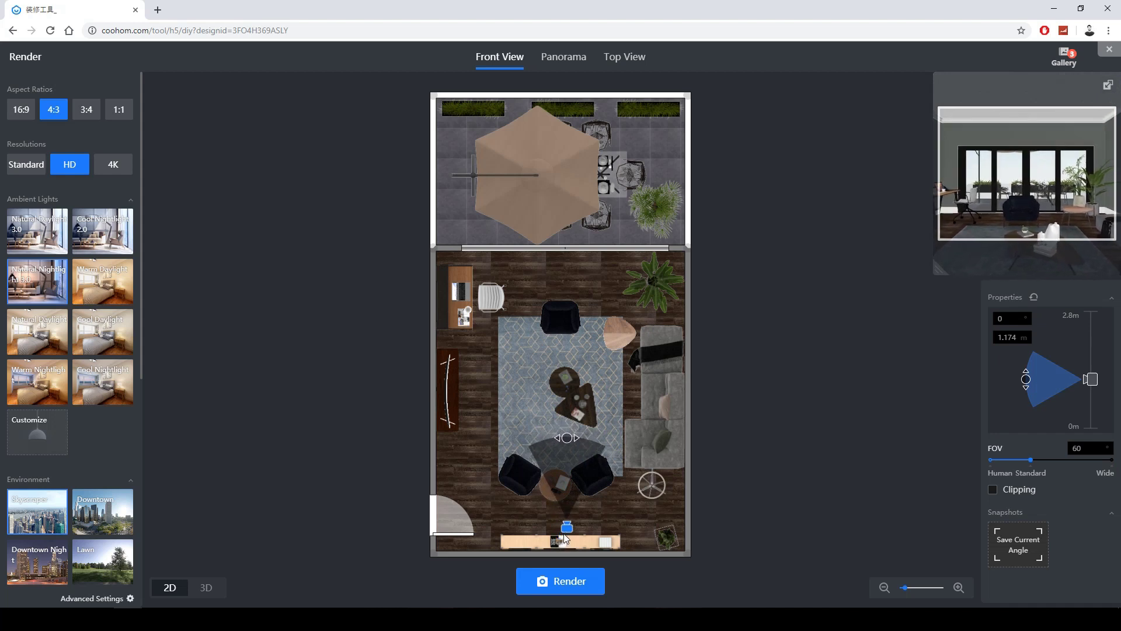
drag(1031, 460, 1047, 463)
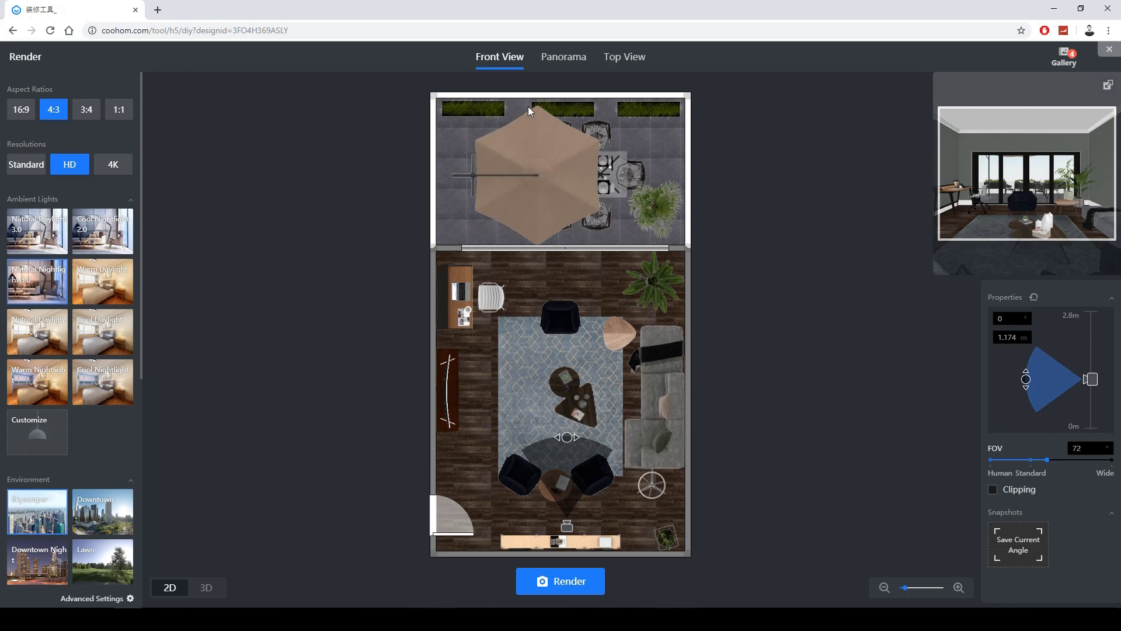
Step: Queue an HD 360° panorama from the rug aimed at the desk and windows, then check the Gallery
click(571, 57)
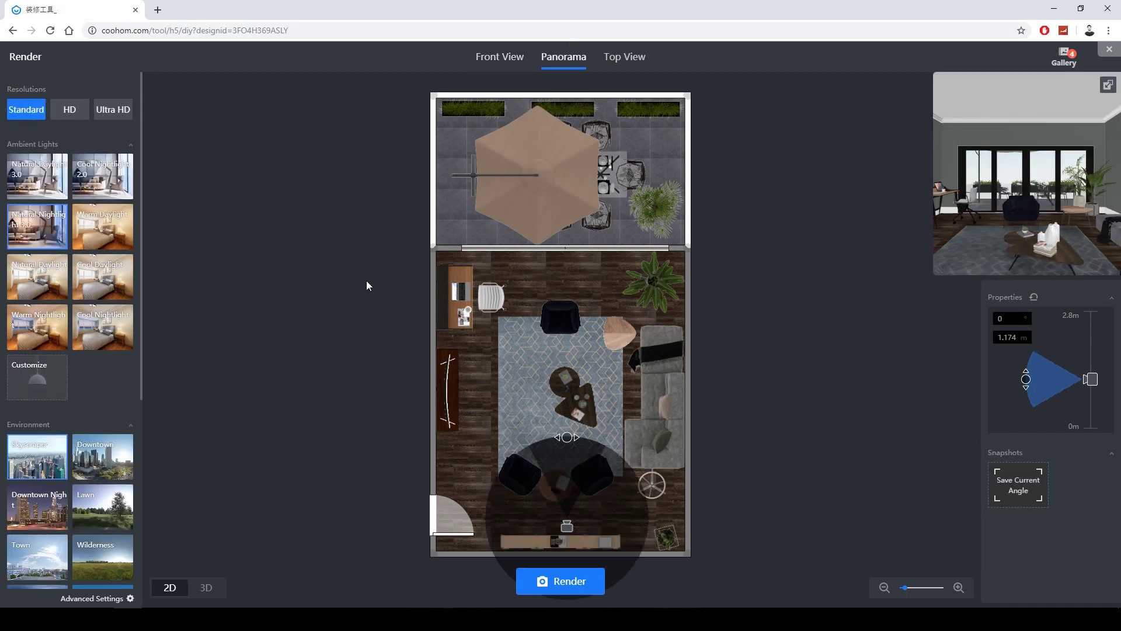
drag(567, 529, 568, 403)
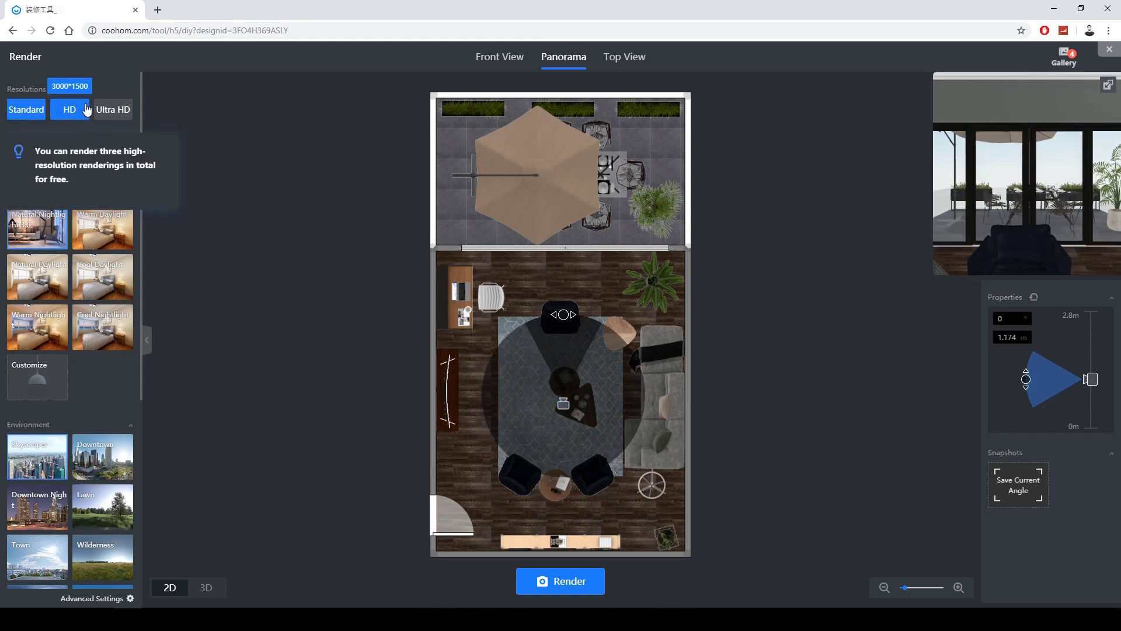
click(65, 117)
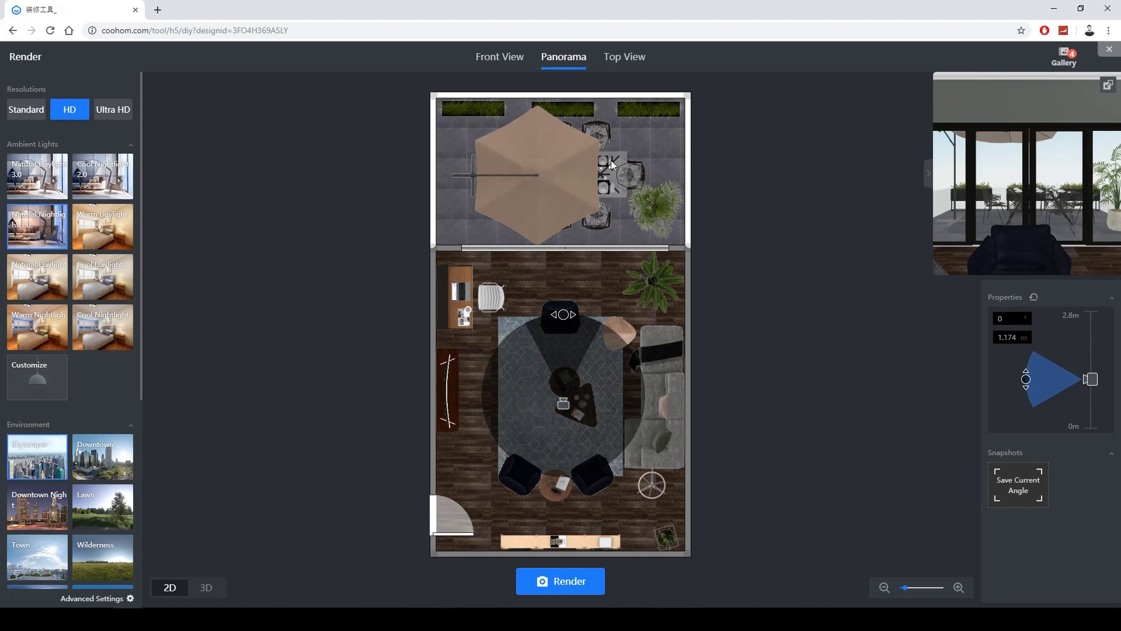
mouse_move(566, 335)
mouse_down()
mouse_move(471, 456)
mouse_move(626, 467)
mouse_move(535, 313)
mouse_move(528, 322)
mouse_up()
click(579, 590)
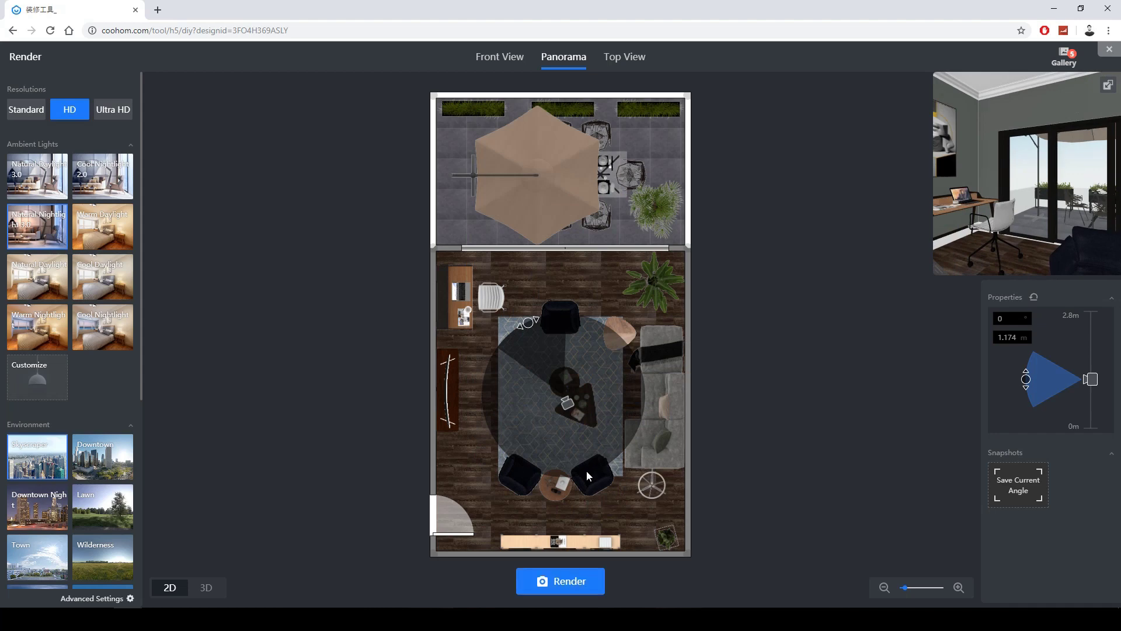
click(1062, 55)
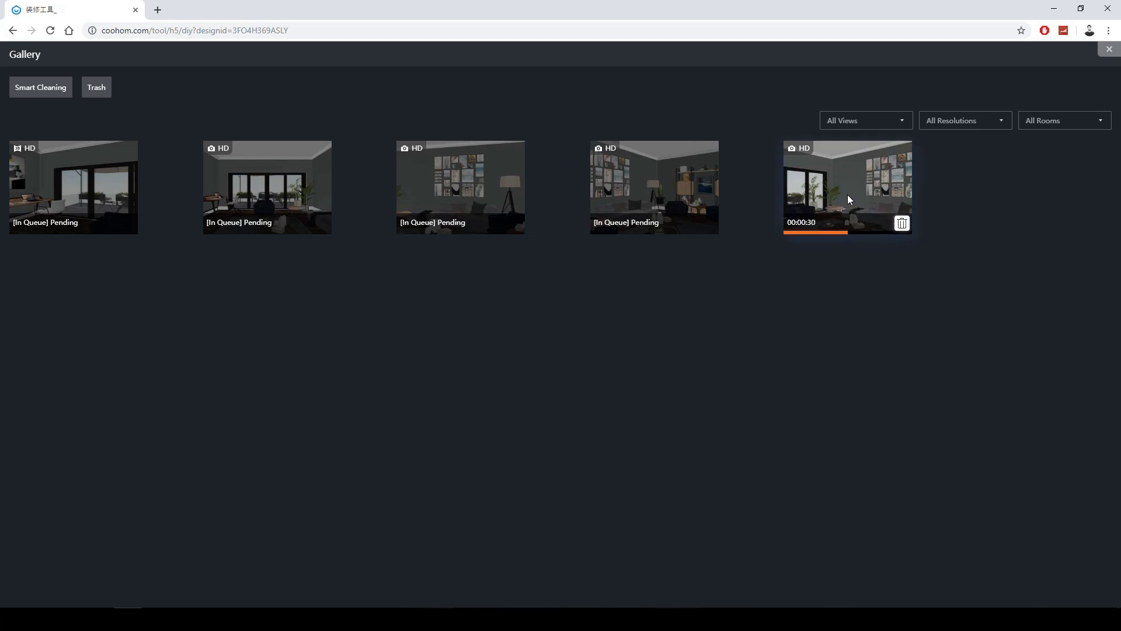
Step: Leave rendering for the 3D editor and export the floor plan as a CAD file
click(1109, 49)
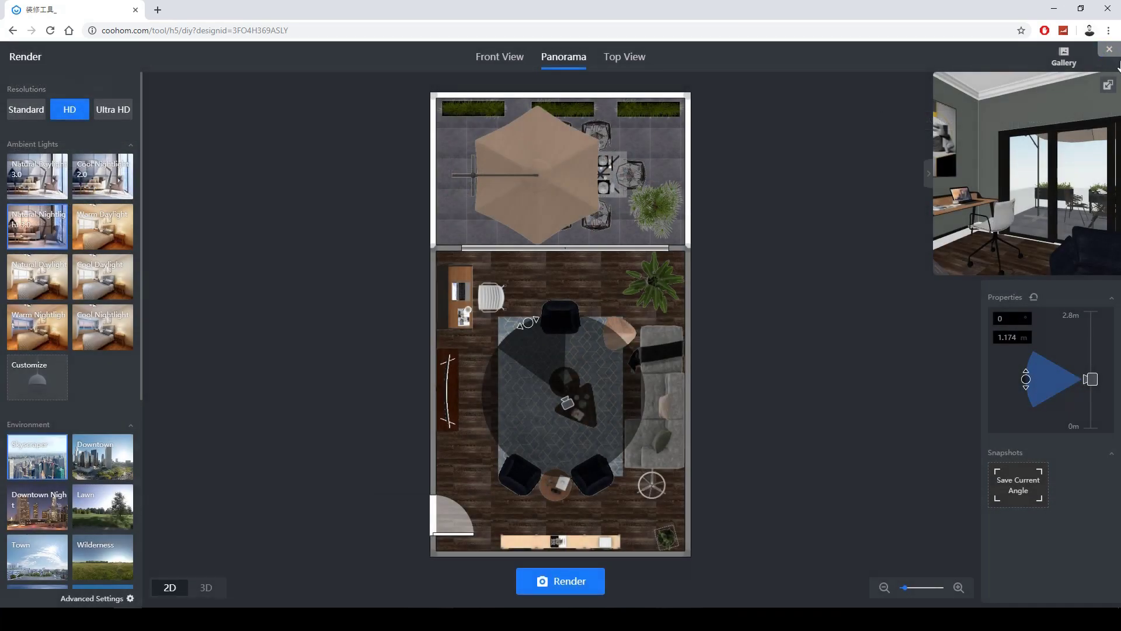
mouse_move(1055, 69)
click(514, 61)
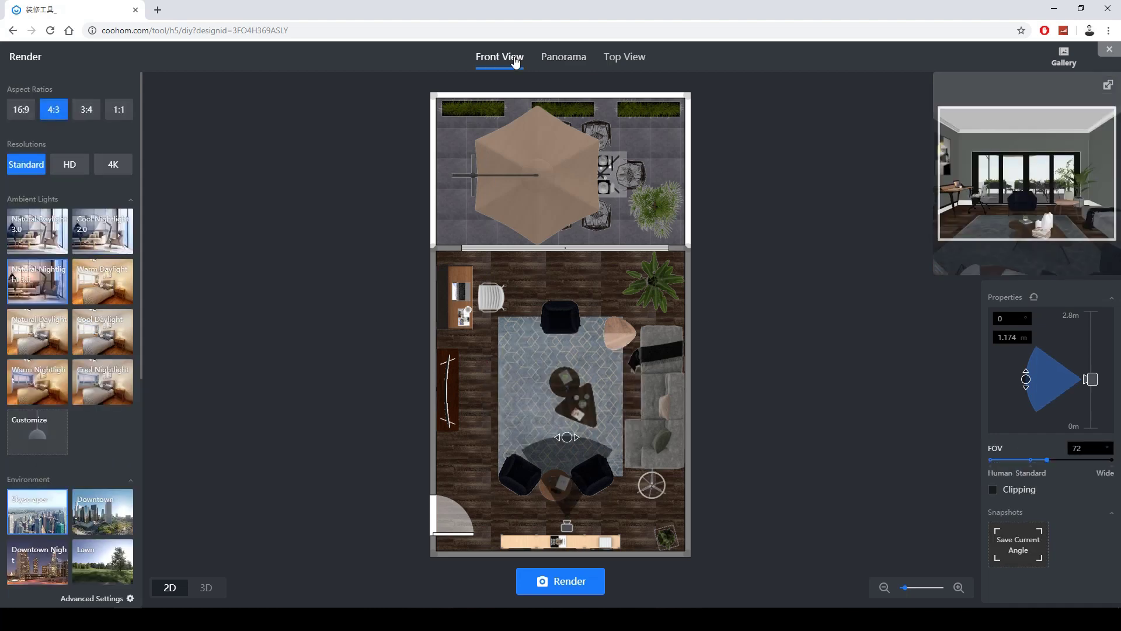
click(1109, 49)
mouse_move(683, 56)
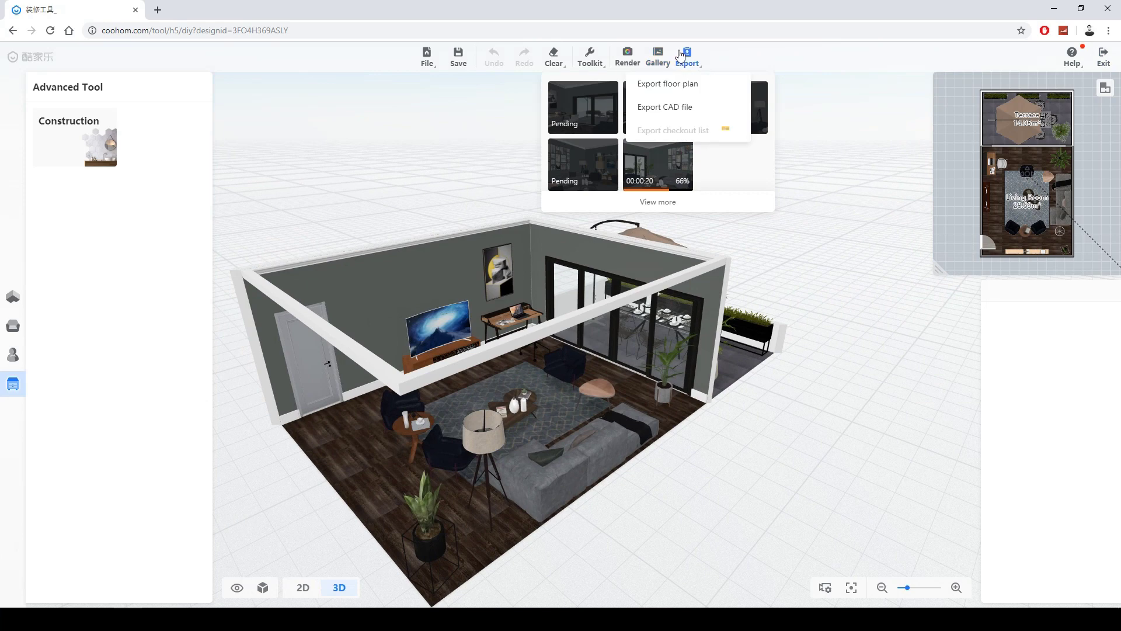
click(684, 111)
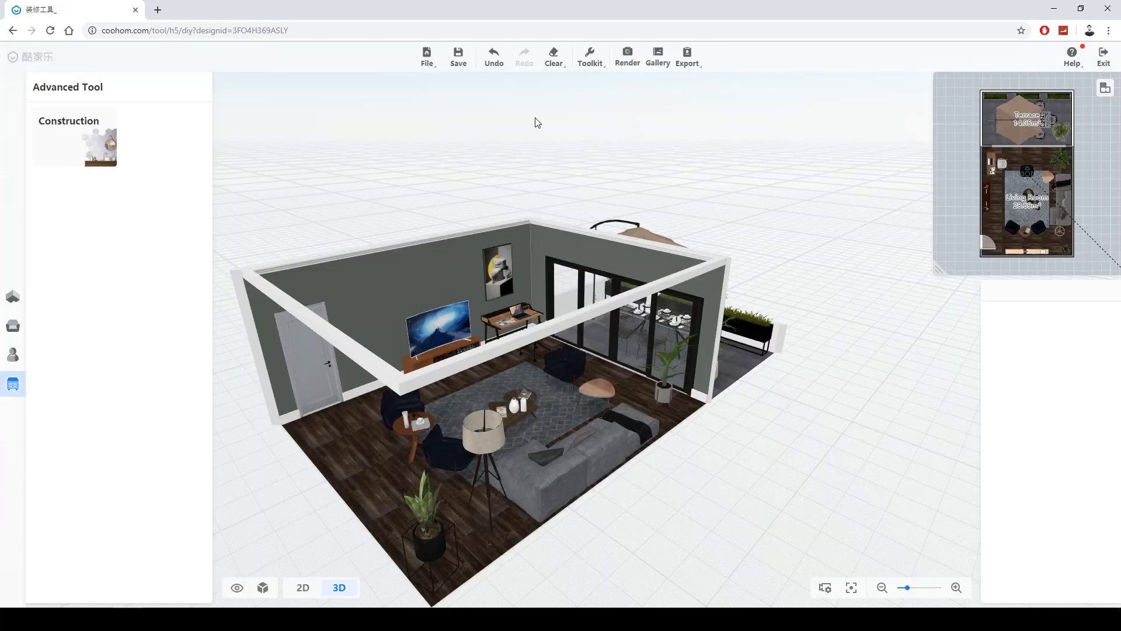
Step: Extract the downloaded CAD zip in its folder and open the floor-plan DXF in AutoCAD
click(120, 593)
click(156, 555)
right_click(203, 127)
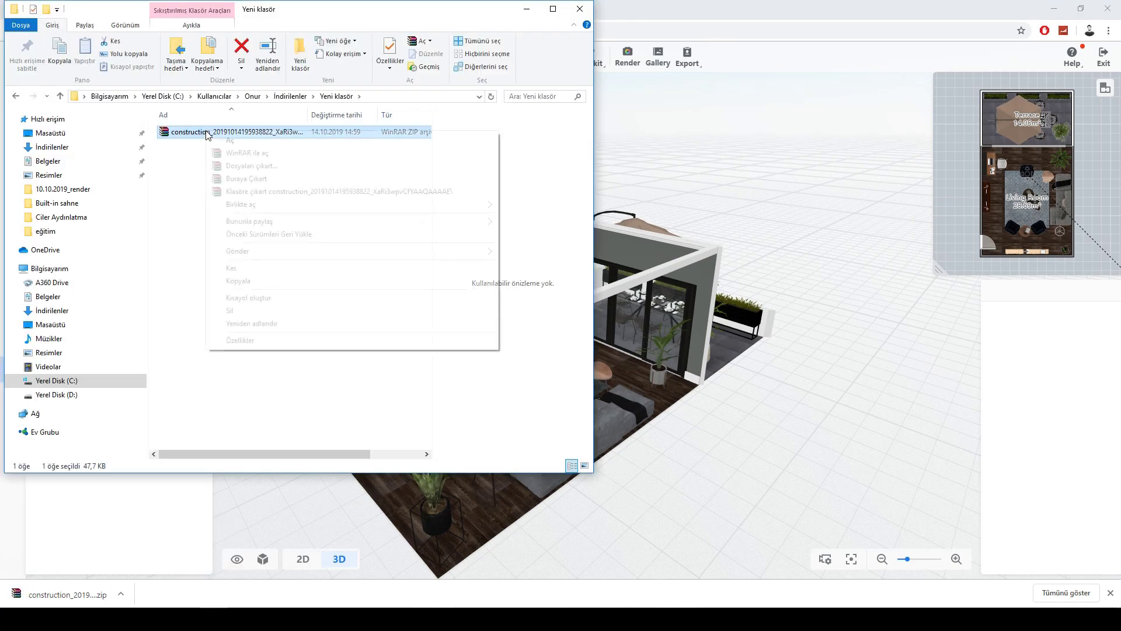
click(244, 192)
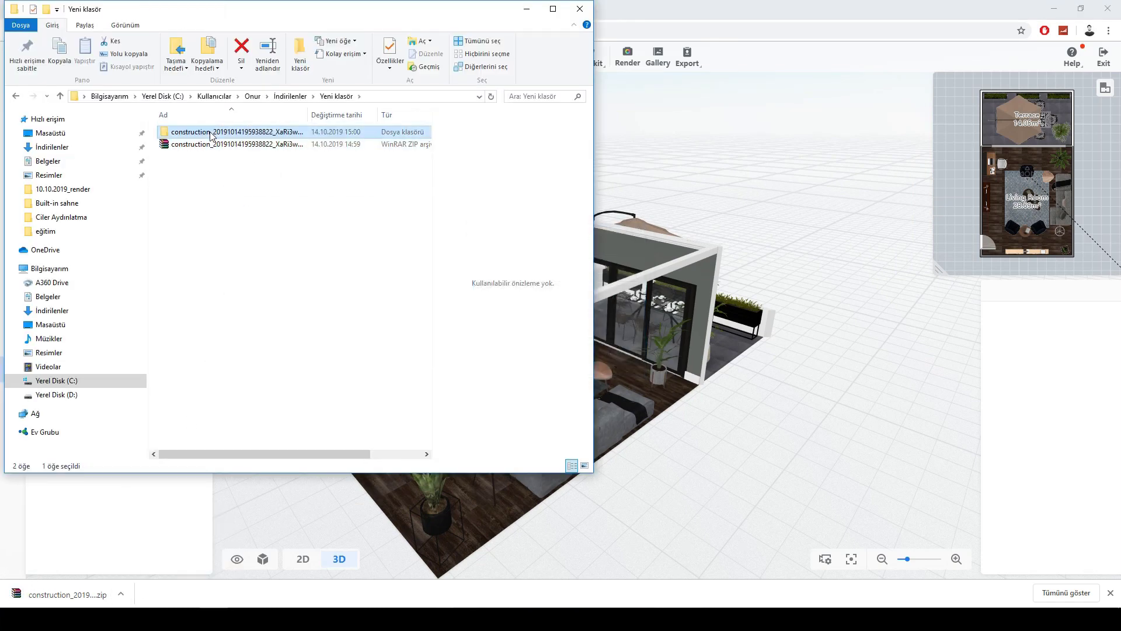
double_click(211, 133)
double_click(211, 133)
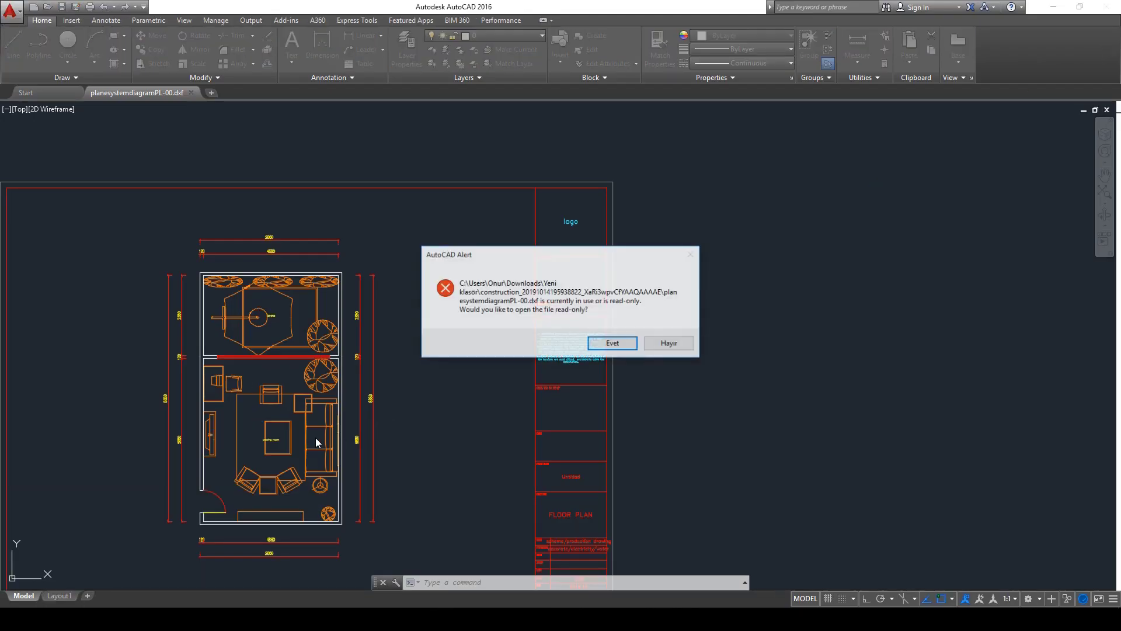
Step: Open the floor-plan DXF read-only in AutoCAD 2016 and pan to center the whole plan
click(613, 344)
mouse_move(327, 386)
middle_down()
mouse_move(458, 347)
mouse_move(571, 383)
middle_up()
scroll(463, 350, up, 3)
scroll(482, 359, down, 3)
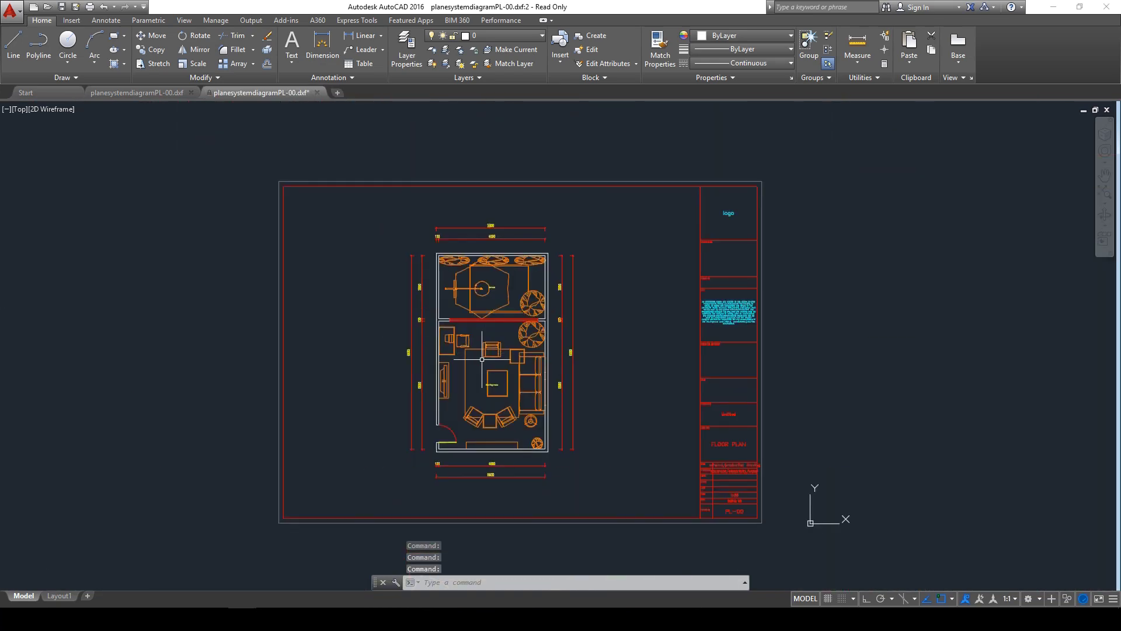
middle_drag(482, 360, 557, 316)
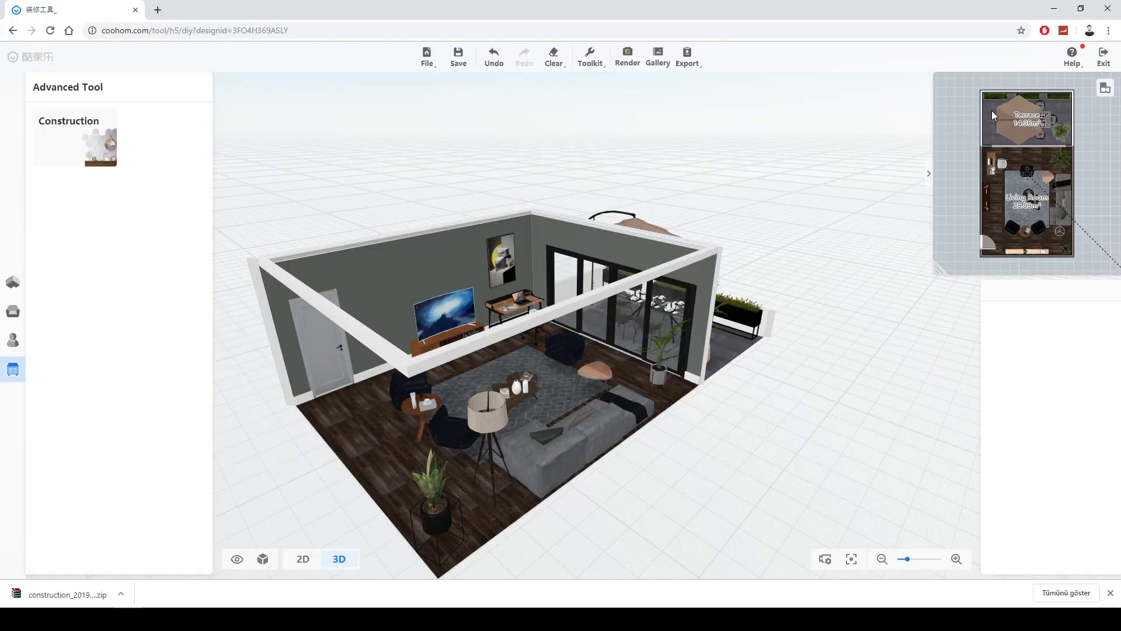
mouse_move(660, 66)
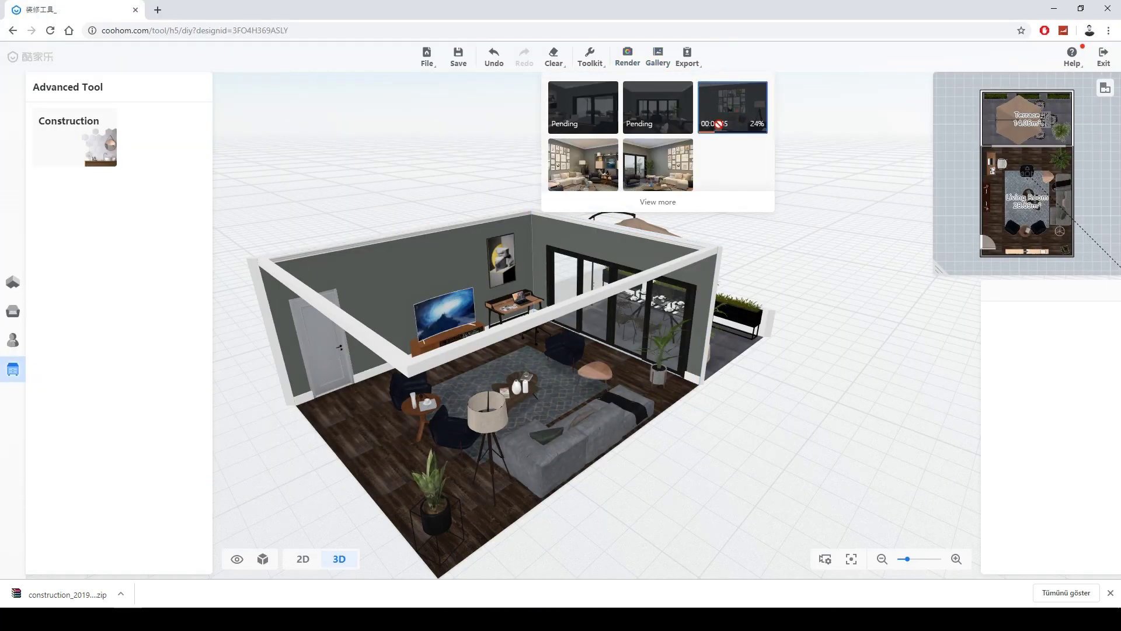
Step: Open the Living Room gallery showing the finished HD 1600×1200 render facing the glass doors
drag(447, 351, 467, 369)
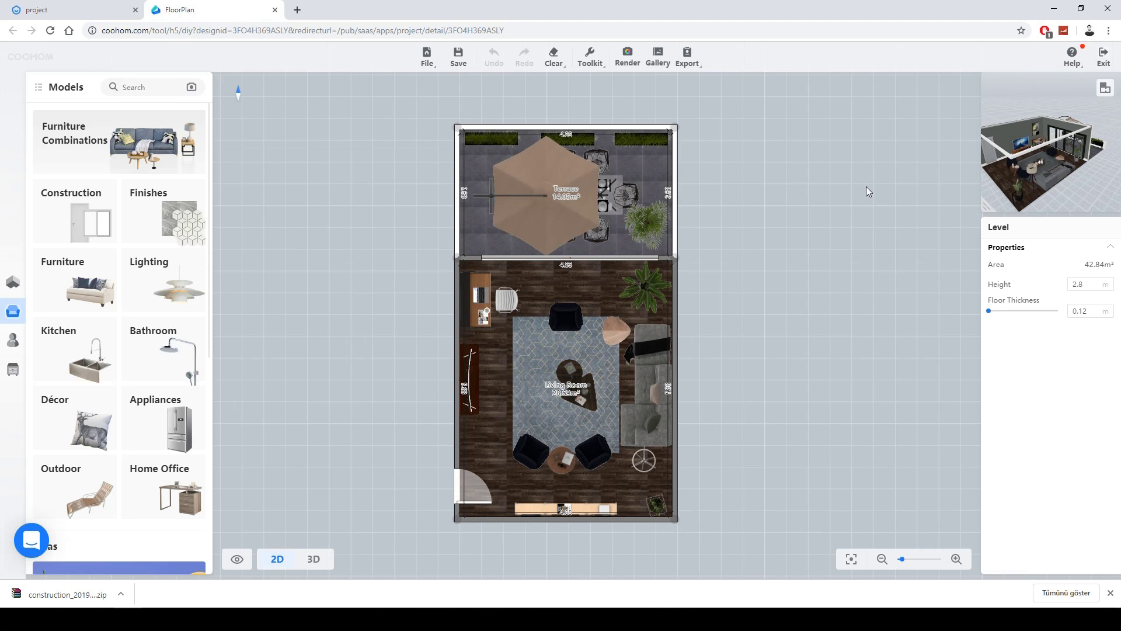
click(627, 57)
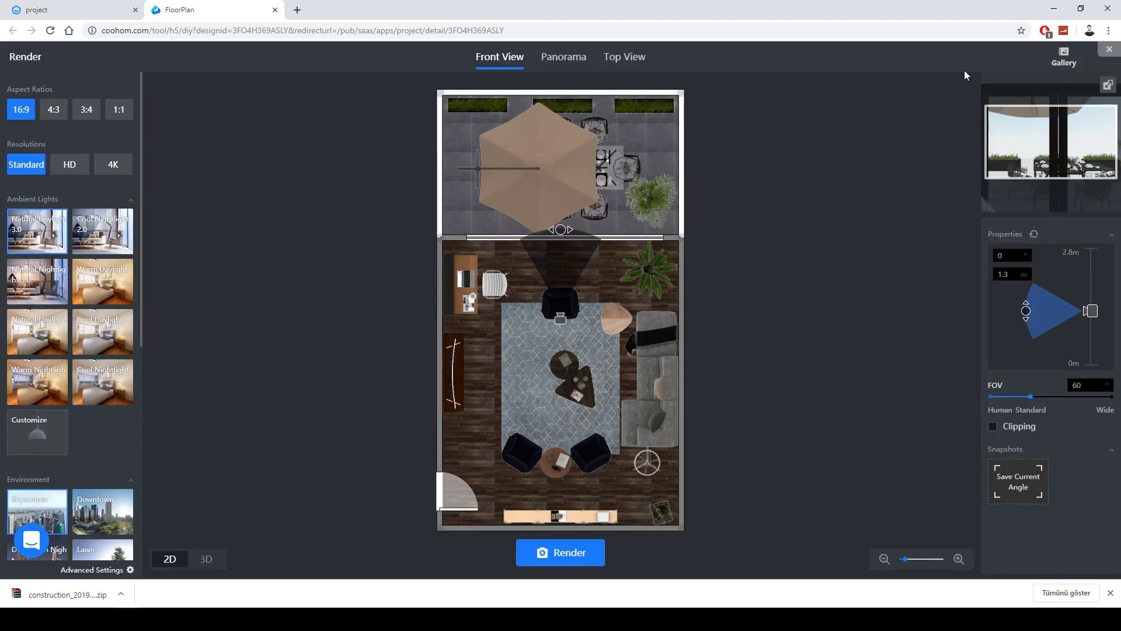
mouse_move(1063, 58)
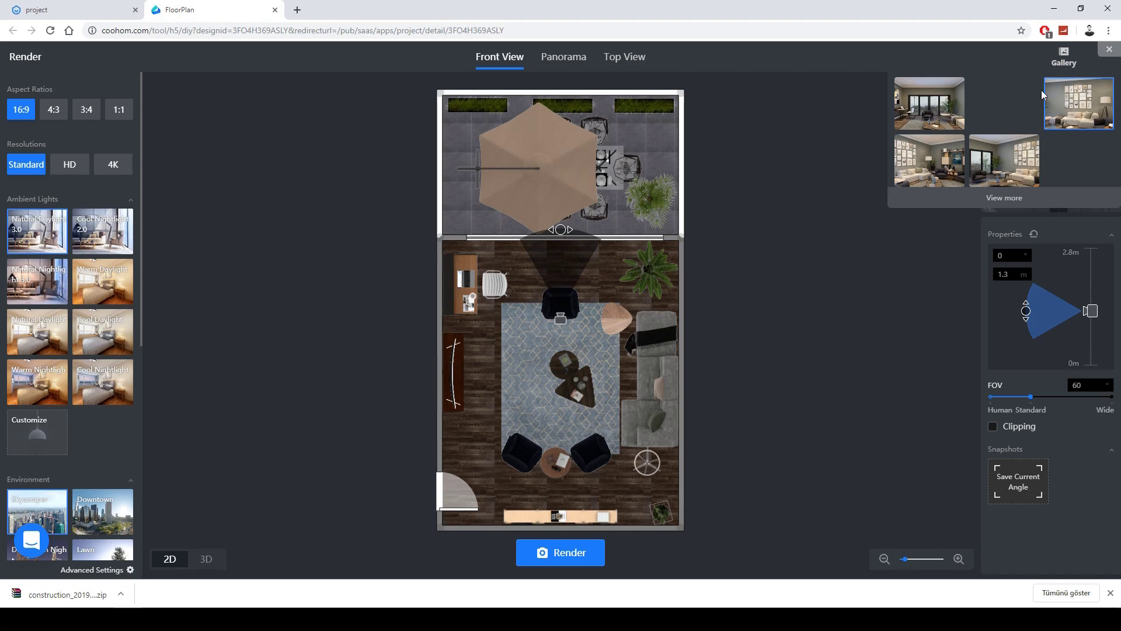
click(1010, 166)
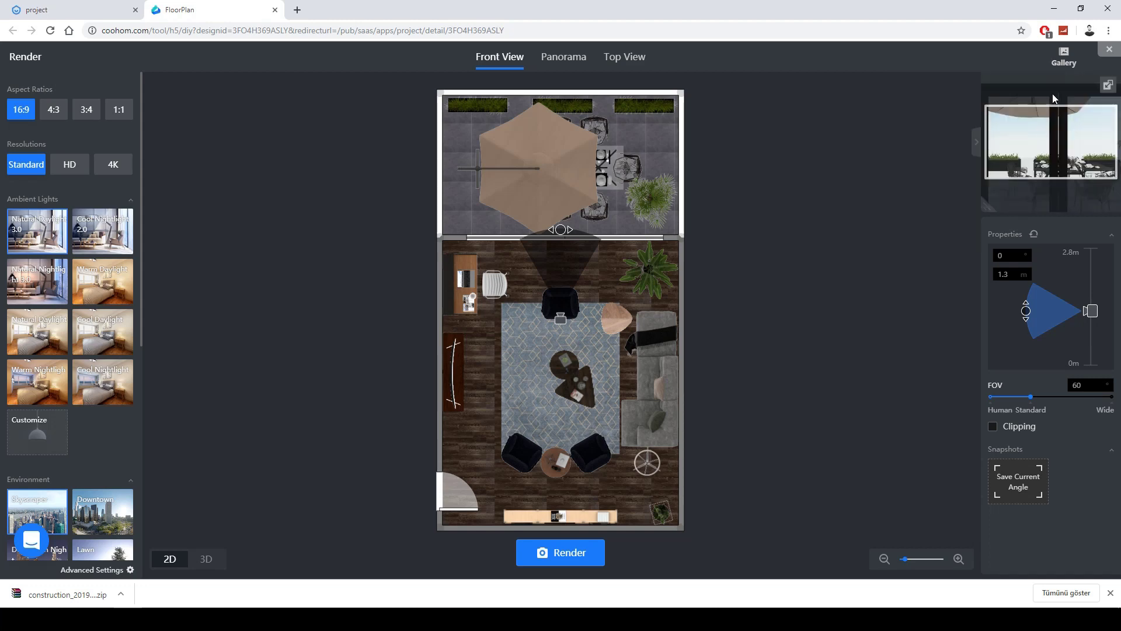
click(1060, 64)
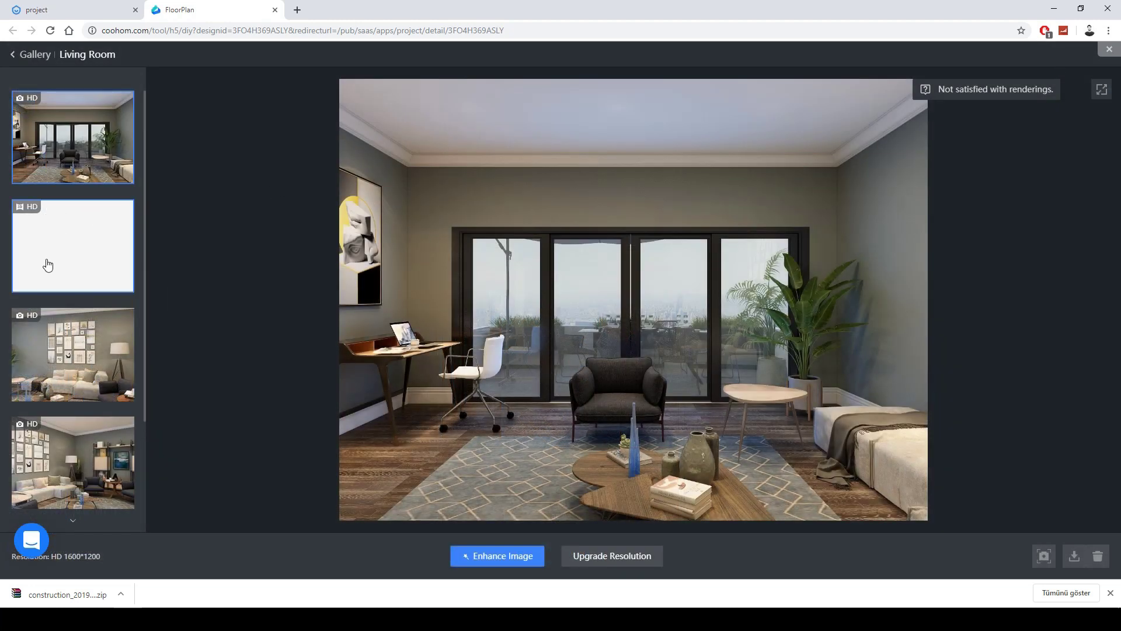
scroll(48, 265, down, 2)
Step: Browse each HD living room render, then open the 360° HD panorama in its own viewer
click(73, 461)
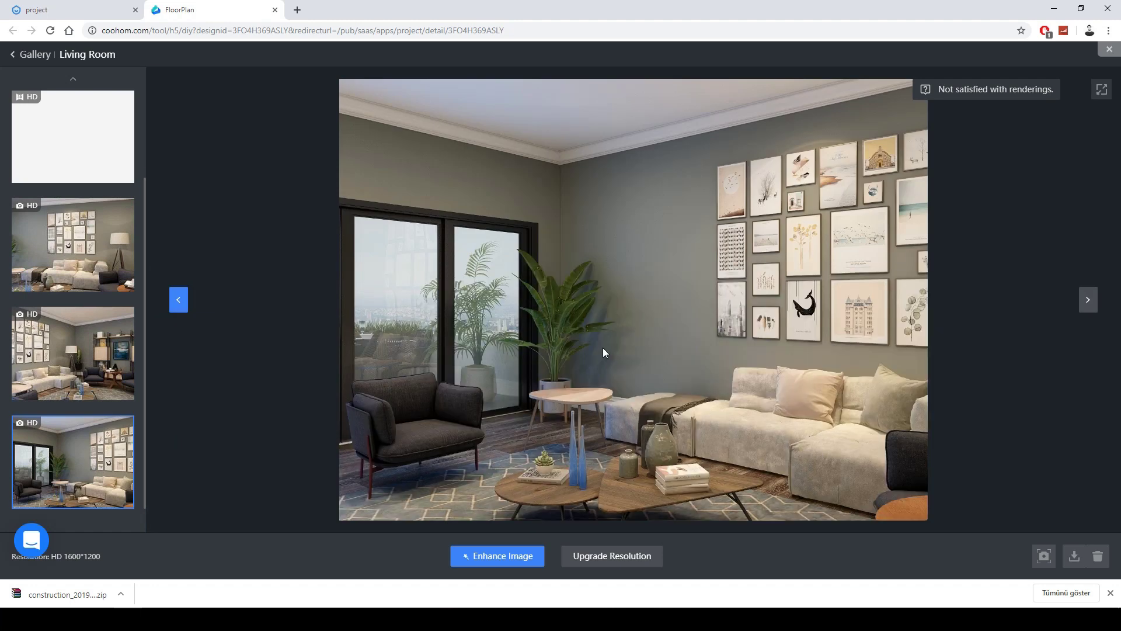
click(73, 350)
scroll(62, 326, up, 1)
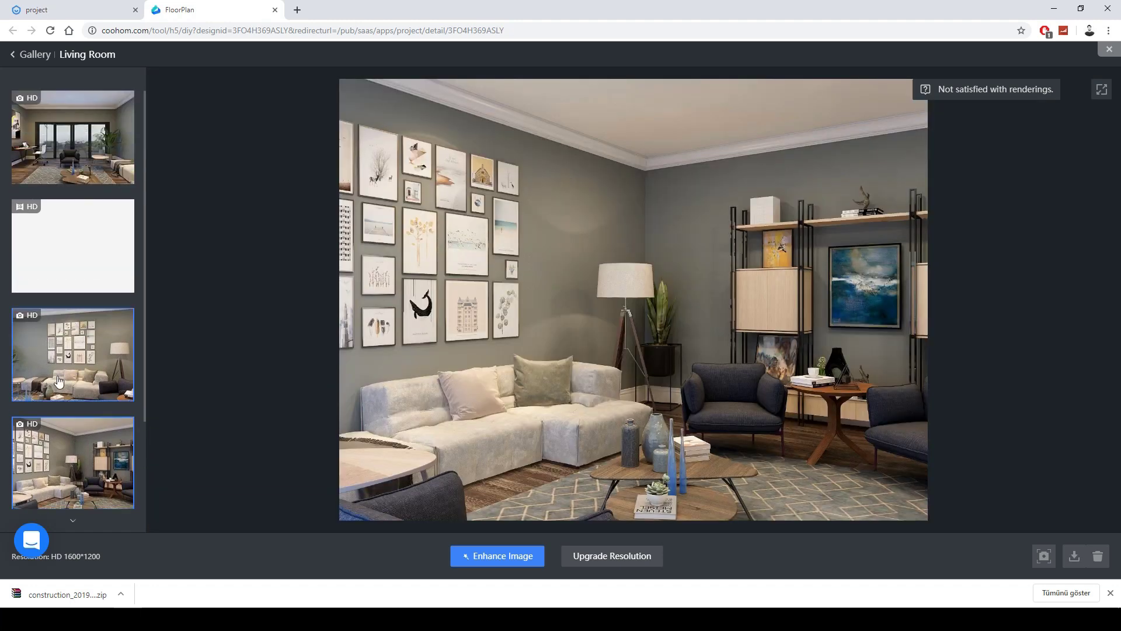
click(61, 326)
scroll(58, 380, down, 1)
scroll(59, 380, up, 1)
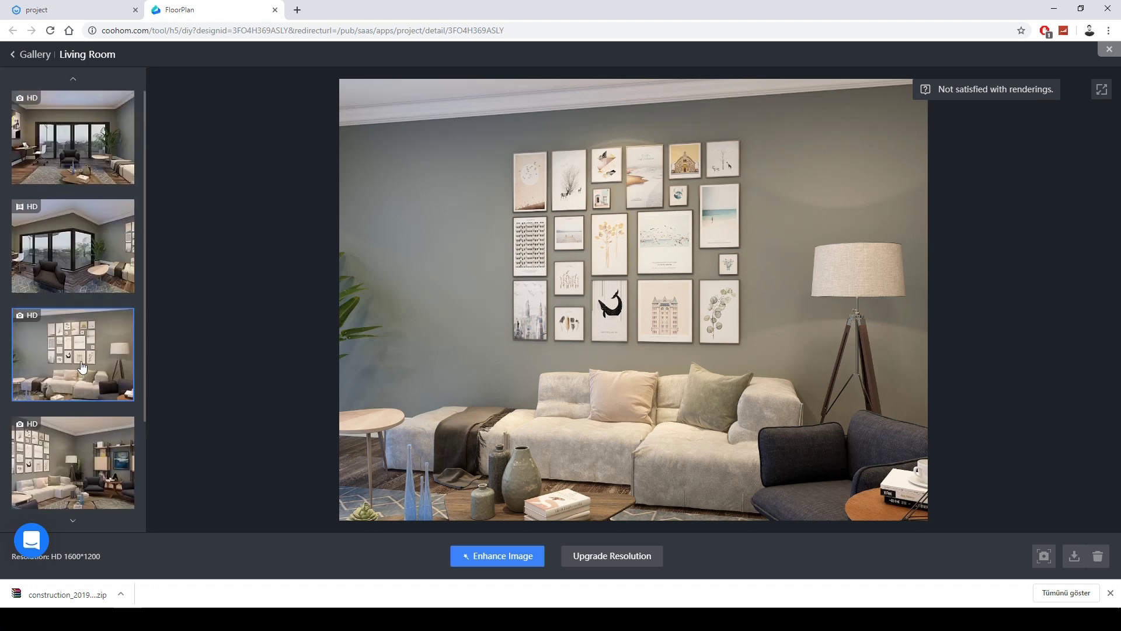
click(78, 143)
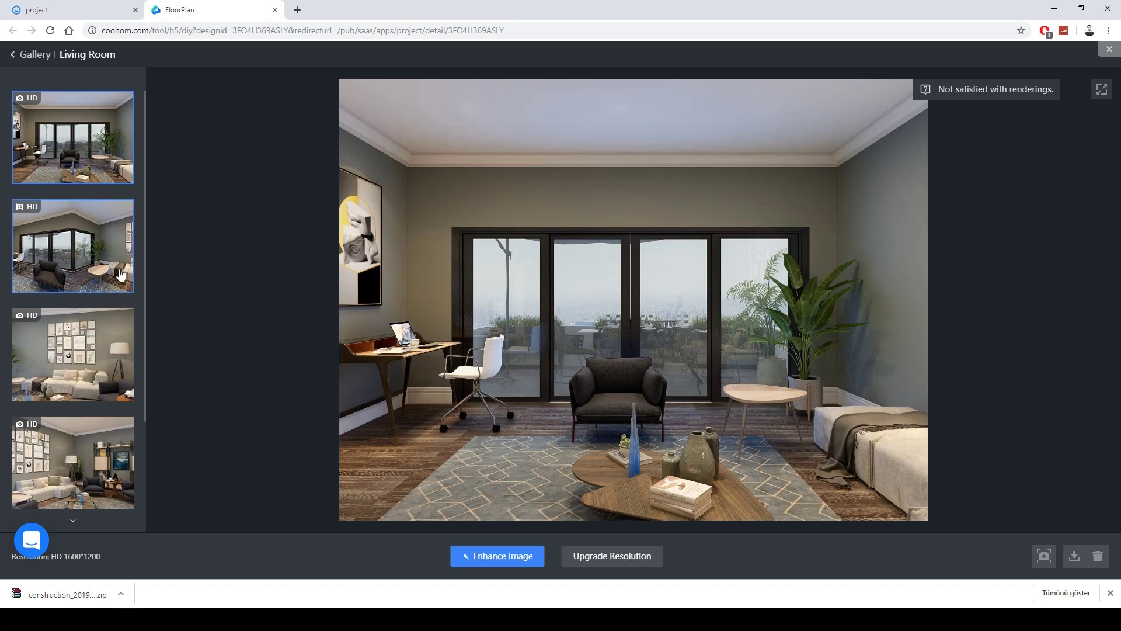
click(54, 224)
click(585, 300)
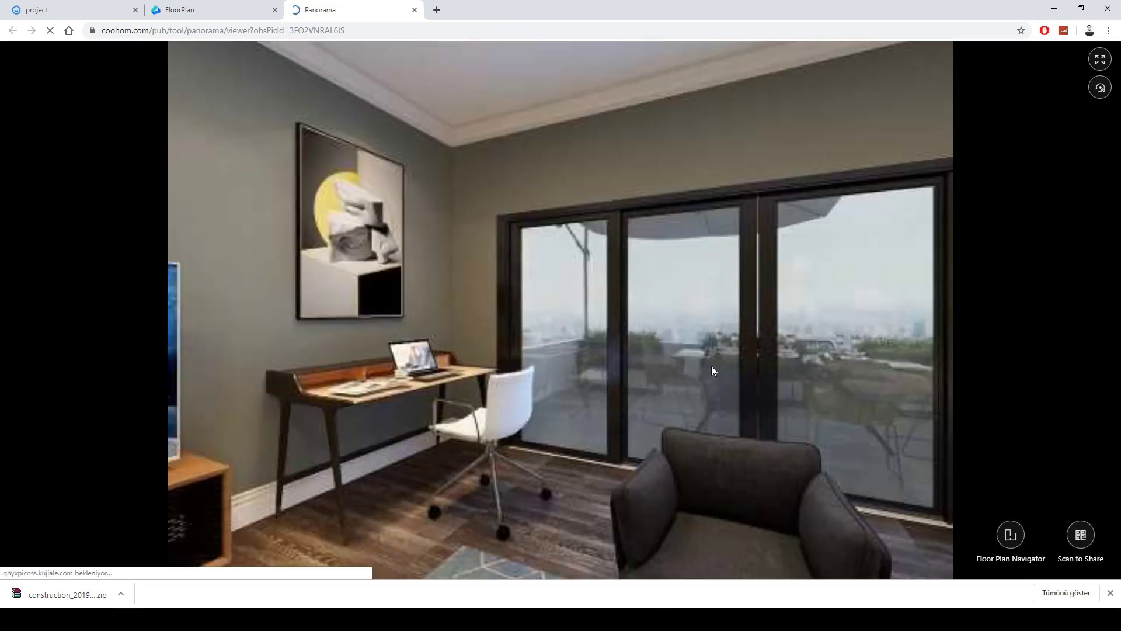
Step: Rotate the panorama across the sofa, picture wall, TV wall, window wall and armchair
drag(731, 362, 705, 337)
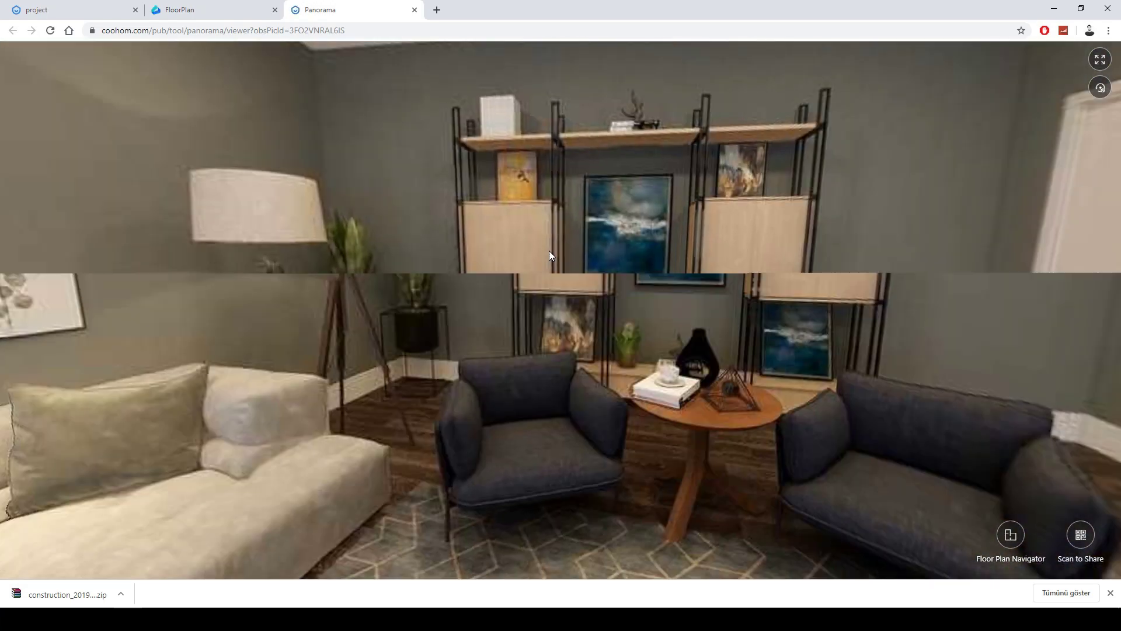
drag(549, 256, 210, 323)
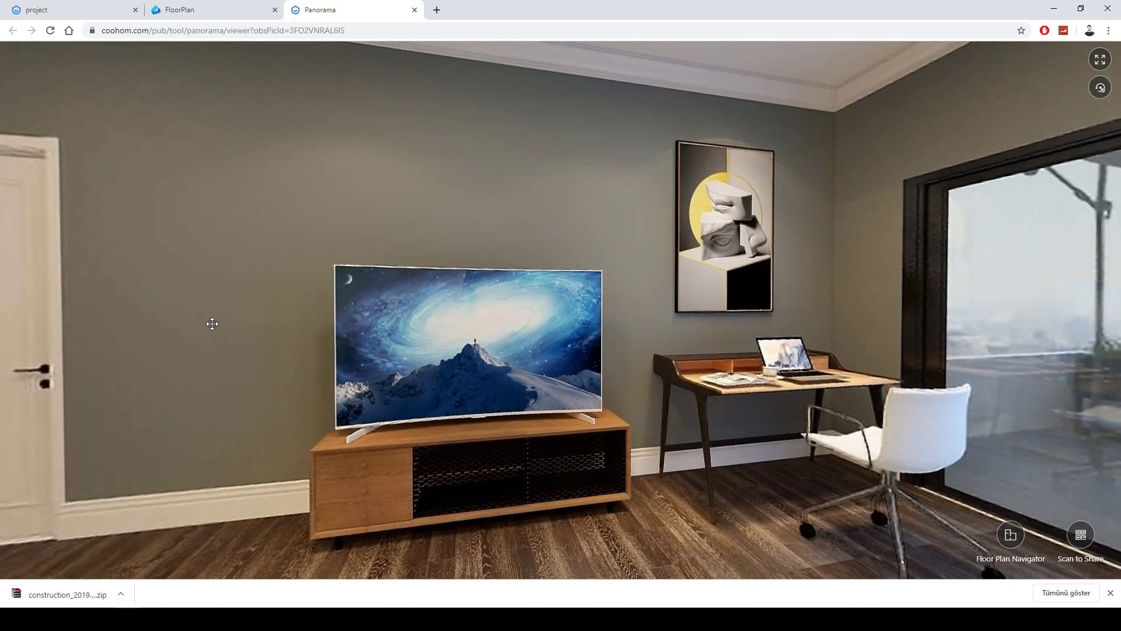
drag(889, 243, 145, 129)
drag(818, 175, 409, 187)
drag(876, 187, 751, 211)
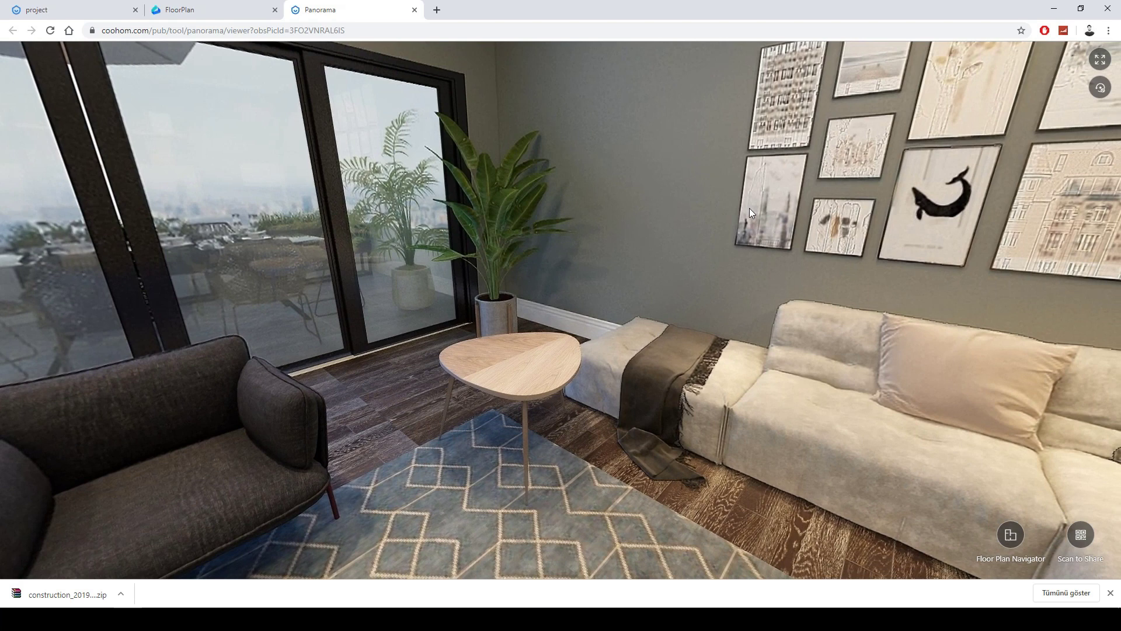